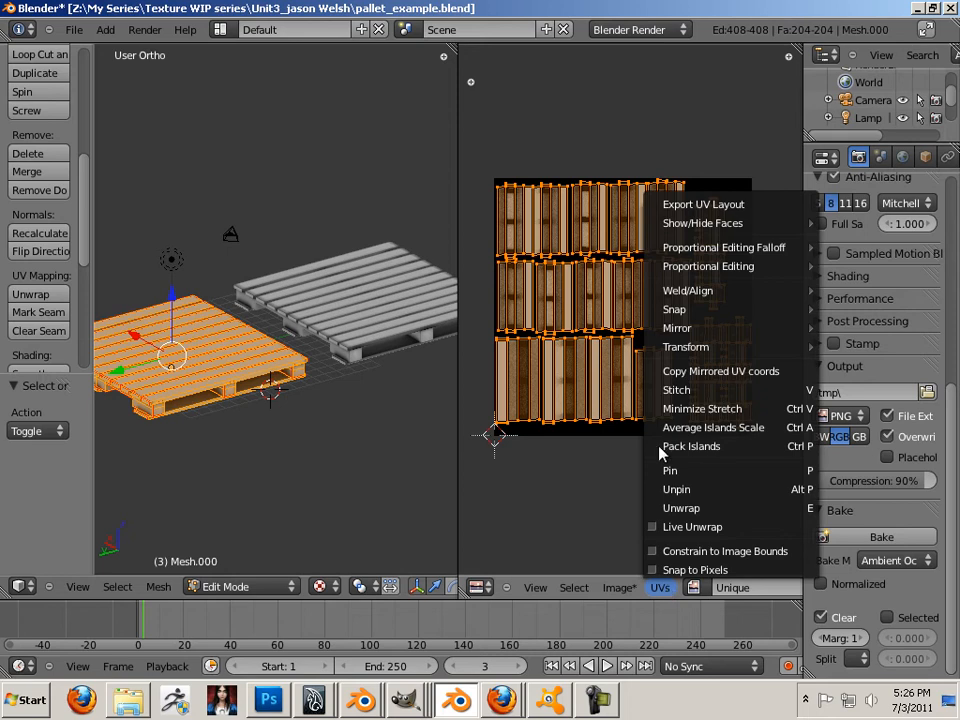
Step: Export the first pallet's UV layout as unique_uvs.png, then leave Edit Mode
left_click(685, 205)
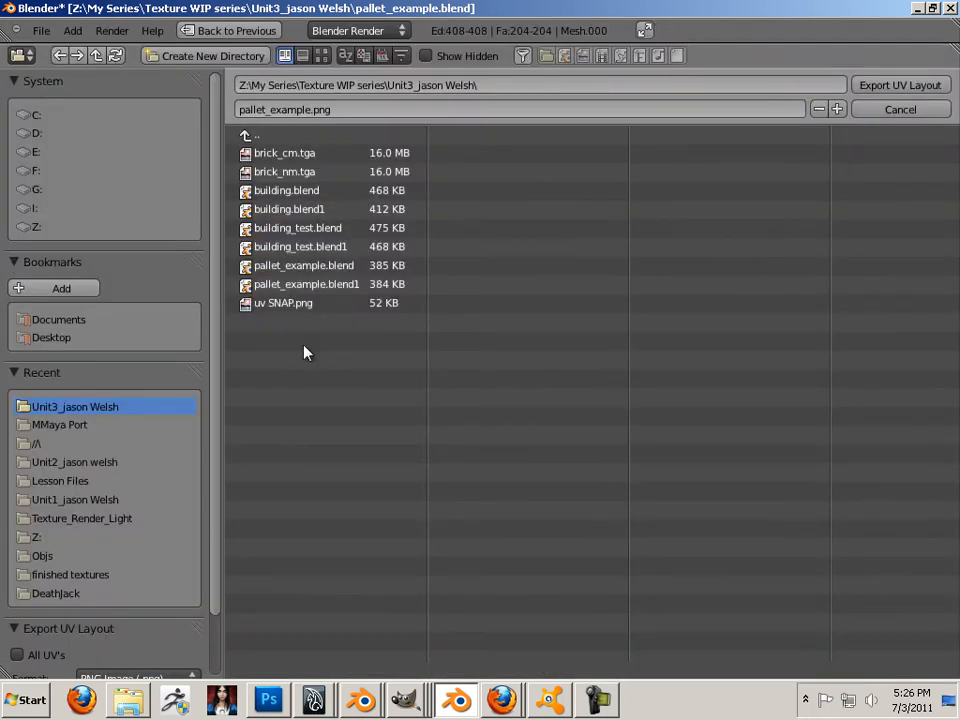
left_click(357, 110)
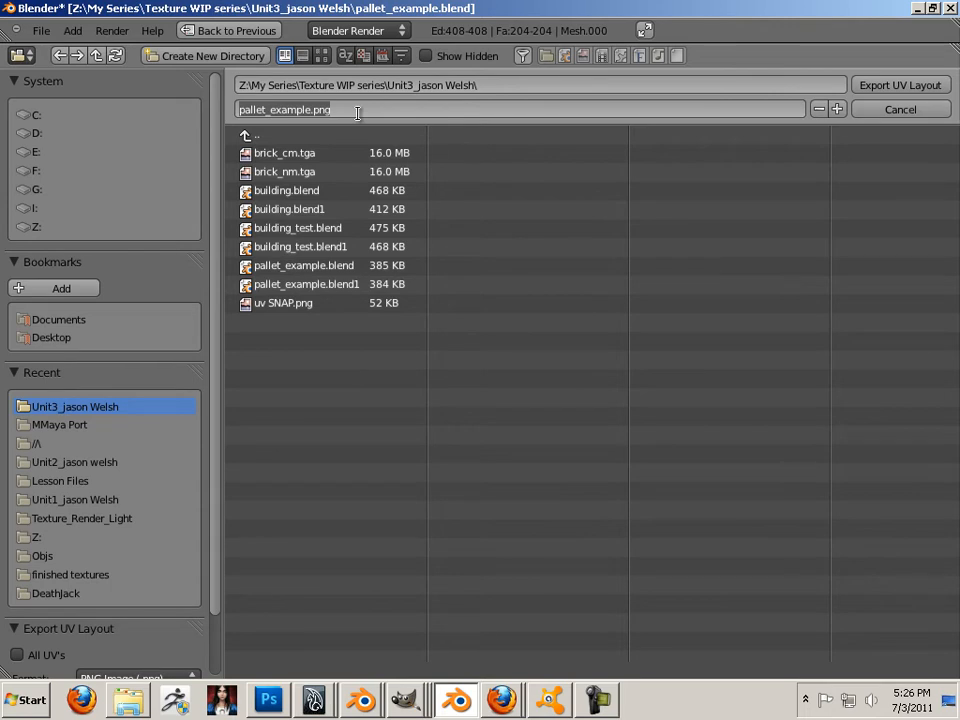
type("unique_uvs")
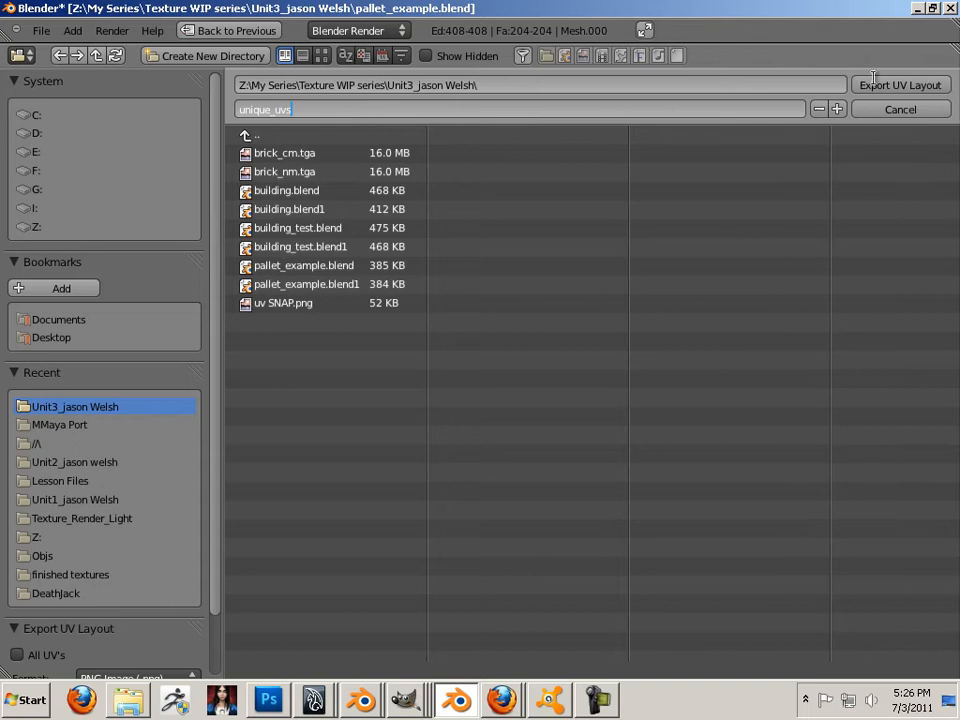
key("Return")
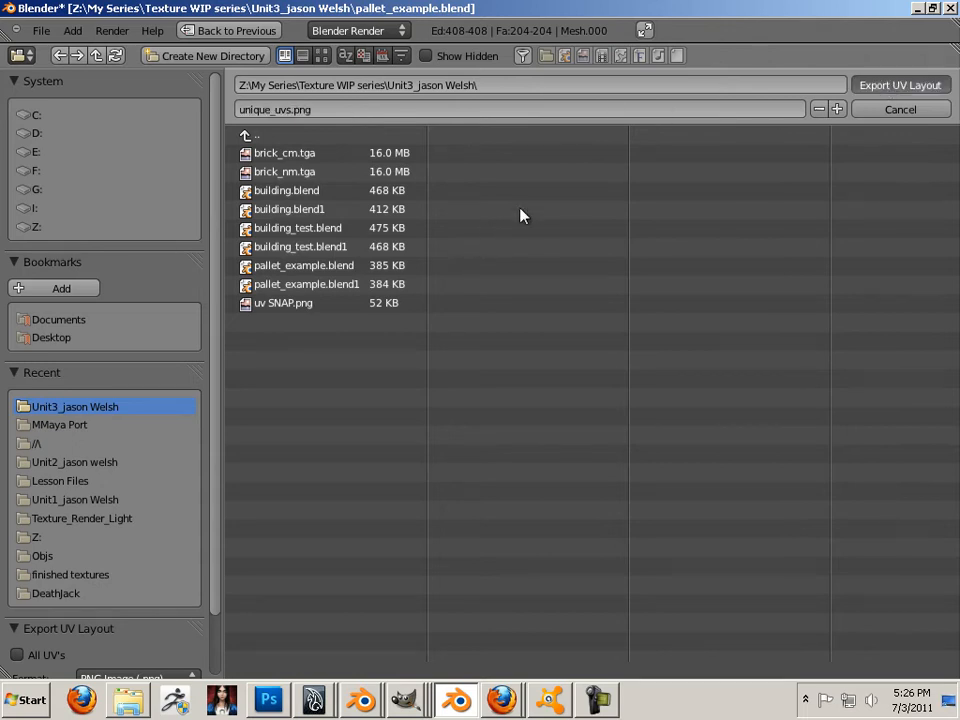
key("Return")
key("Tab")
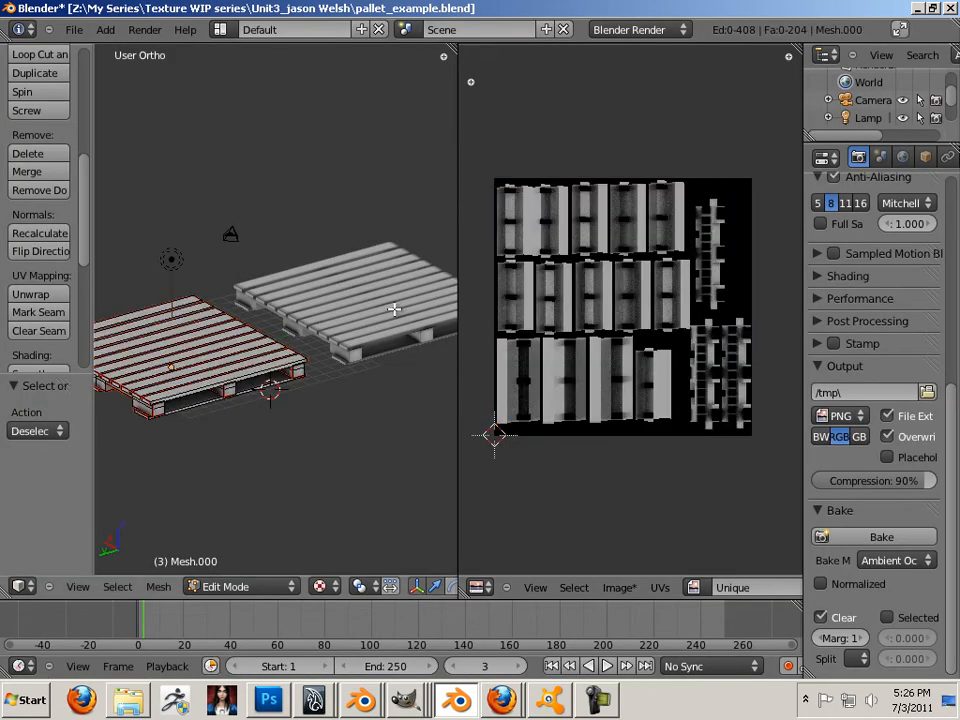
Step: Select the second pallet and all its geometry and UV islands in Edit Mode
right_click(380, 318)
key("Tab")
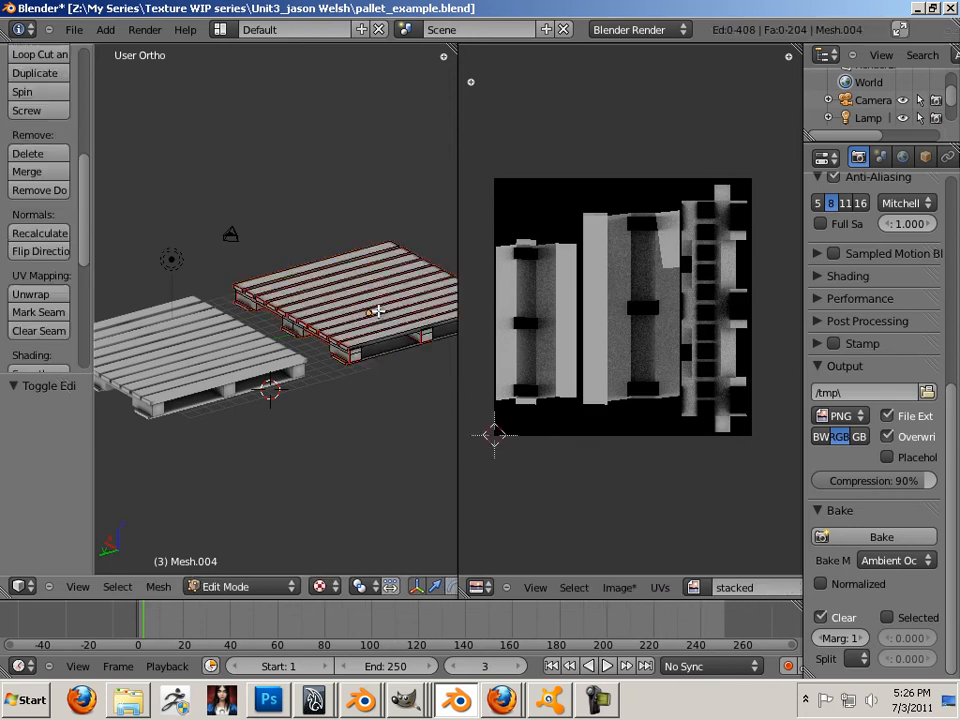
key("a")
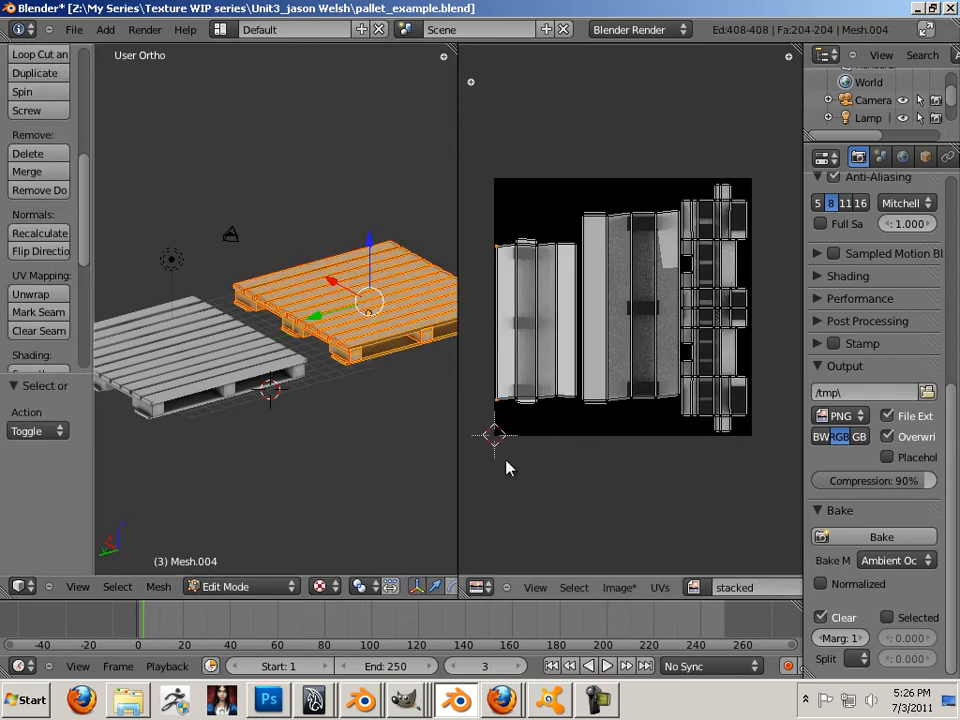
key("a")
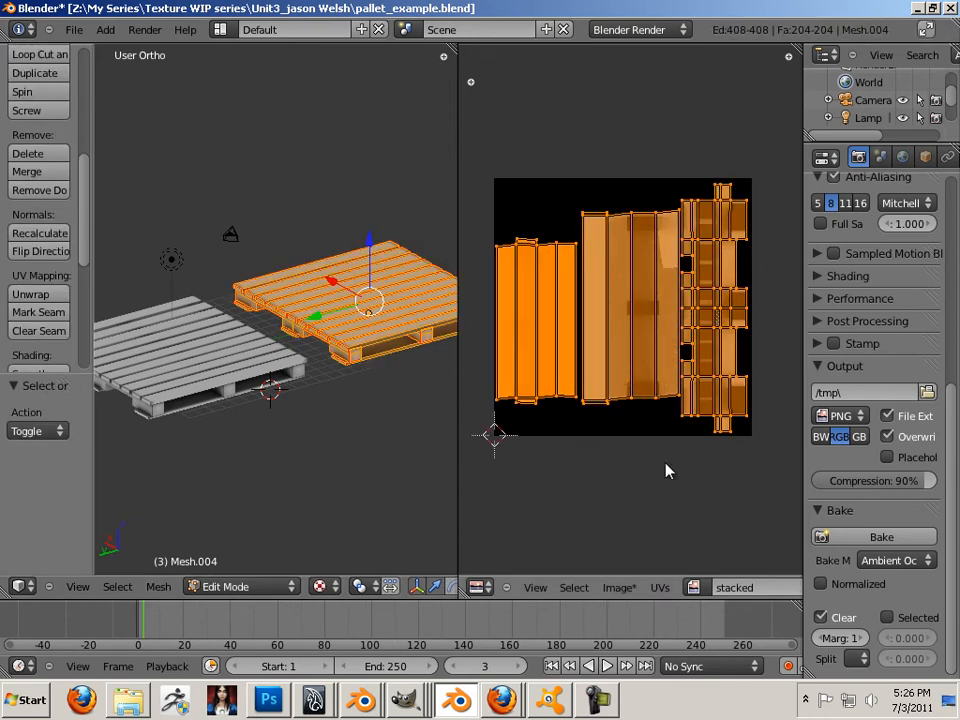
Step: Export its UV layout as stacked_uvs.png into the Unit3 folder
left_click(662, 588)
left_click(709, 207)
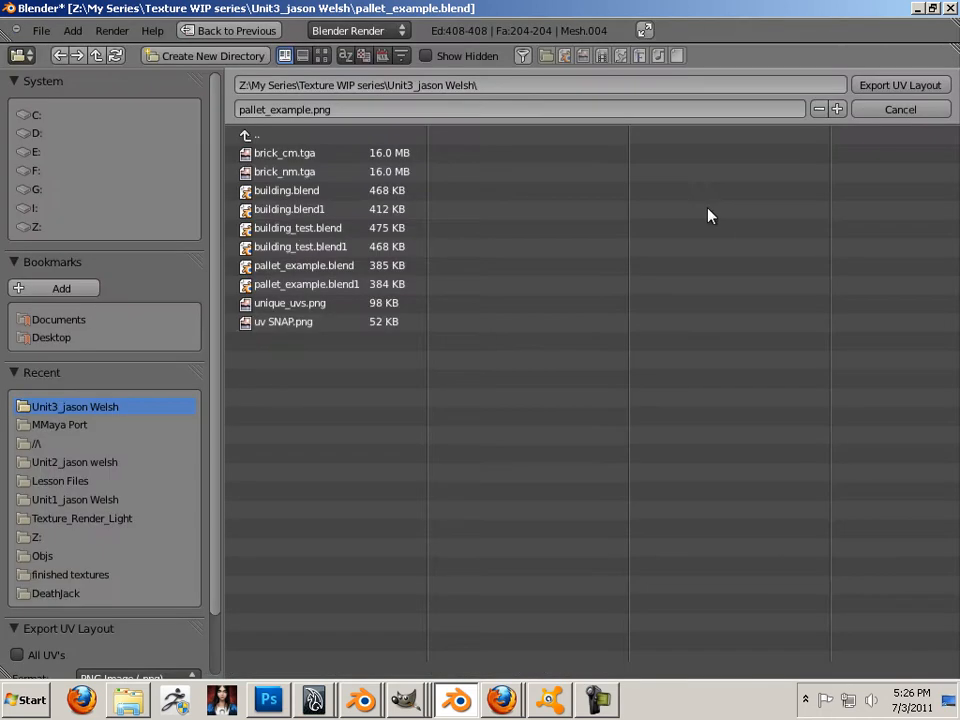
left_click(292, 303)
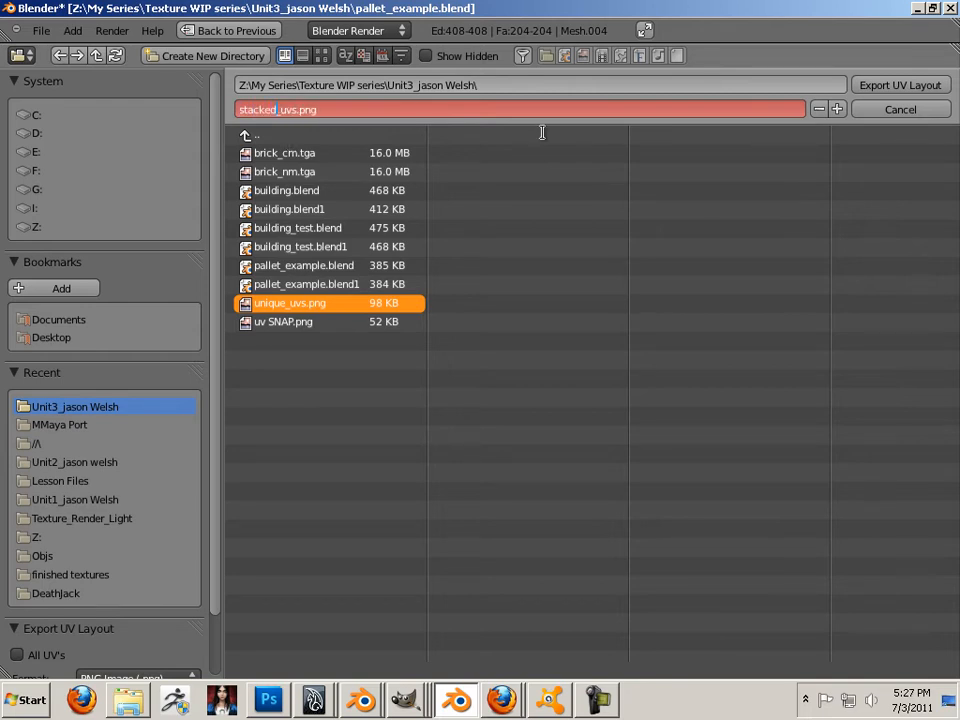
left_click(873, 85)
left_click(868, 84)
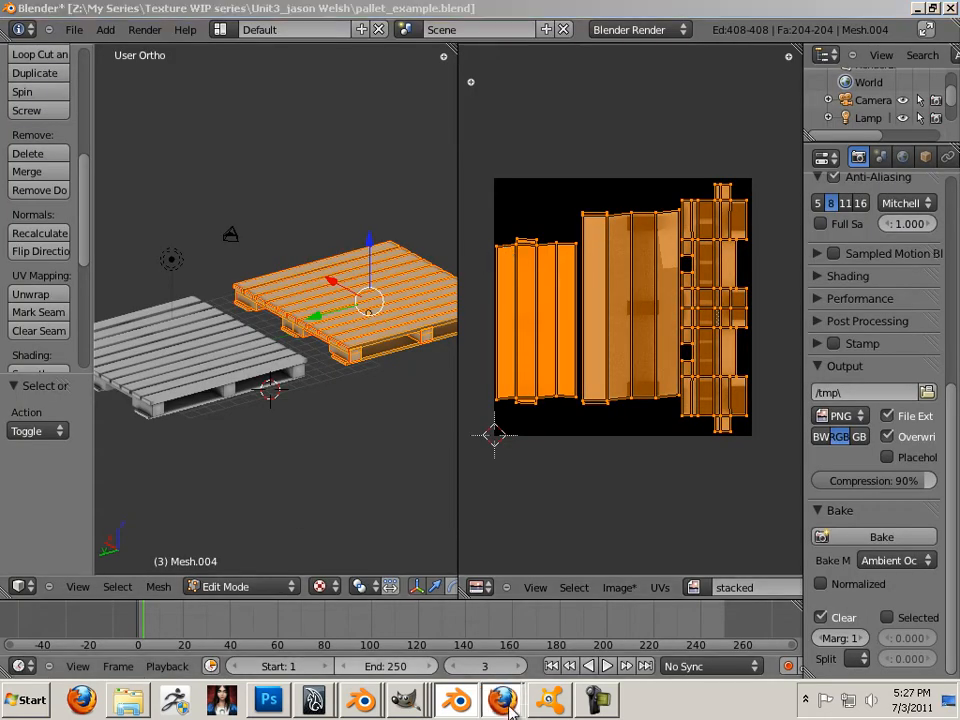
Step: Search Google Images in Firefox for 'wood texture'
mouse_move(510, 704)
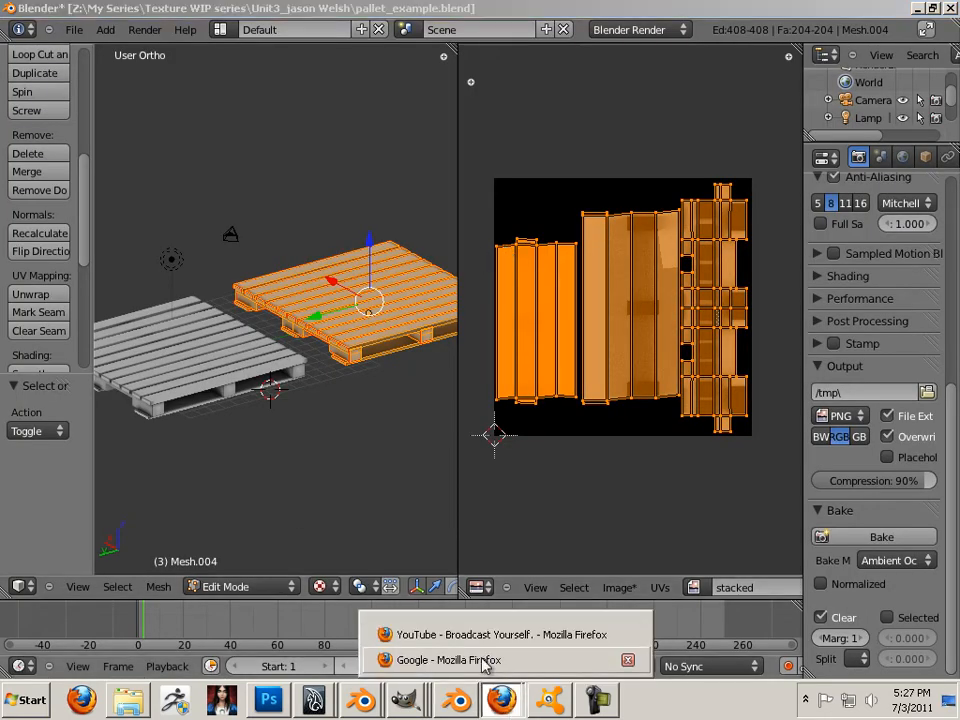
left_click(484, 660)
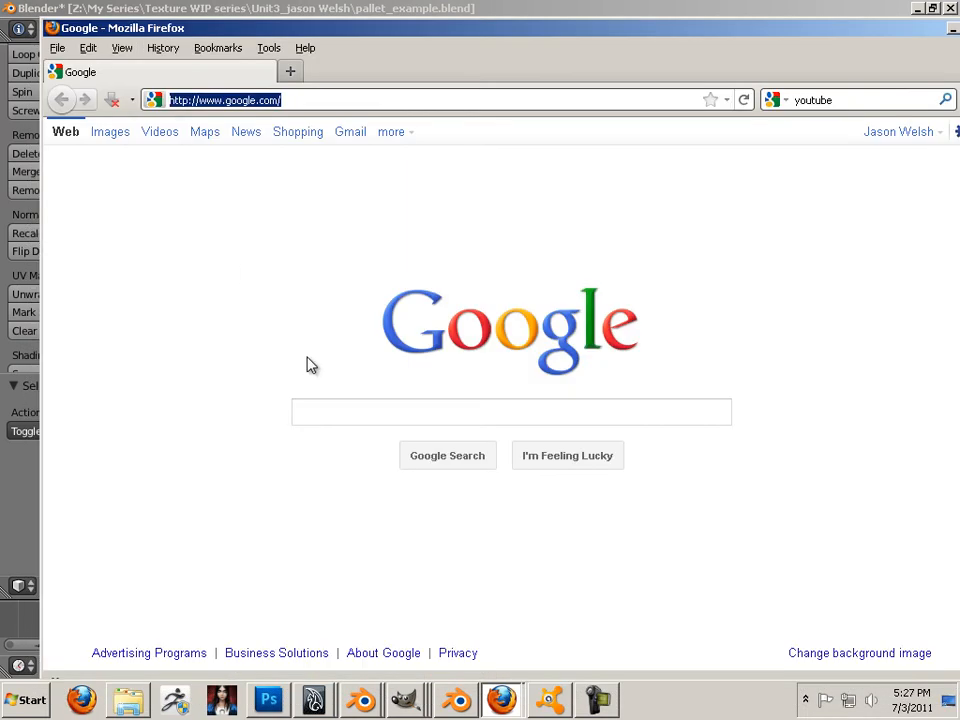
left_click(314, 411)
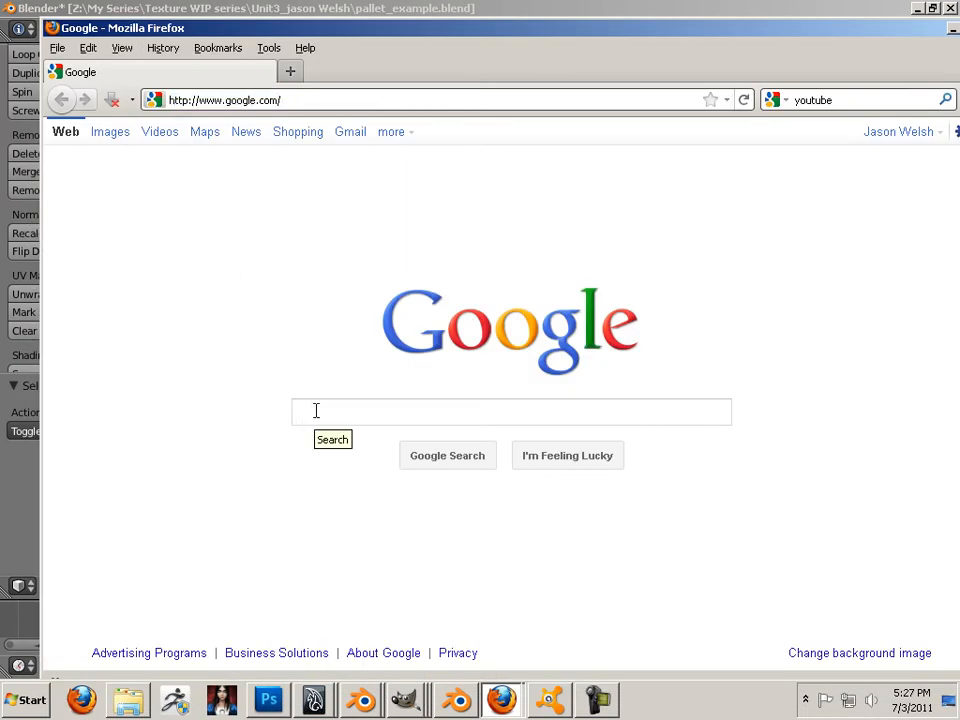
left_click(118, 132)
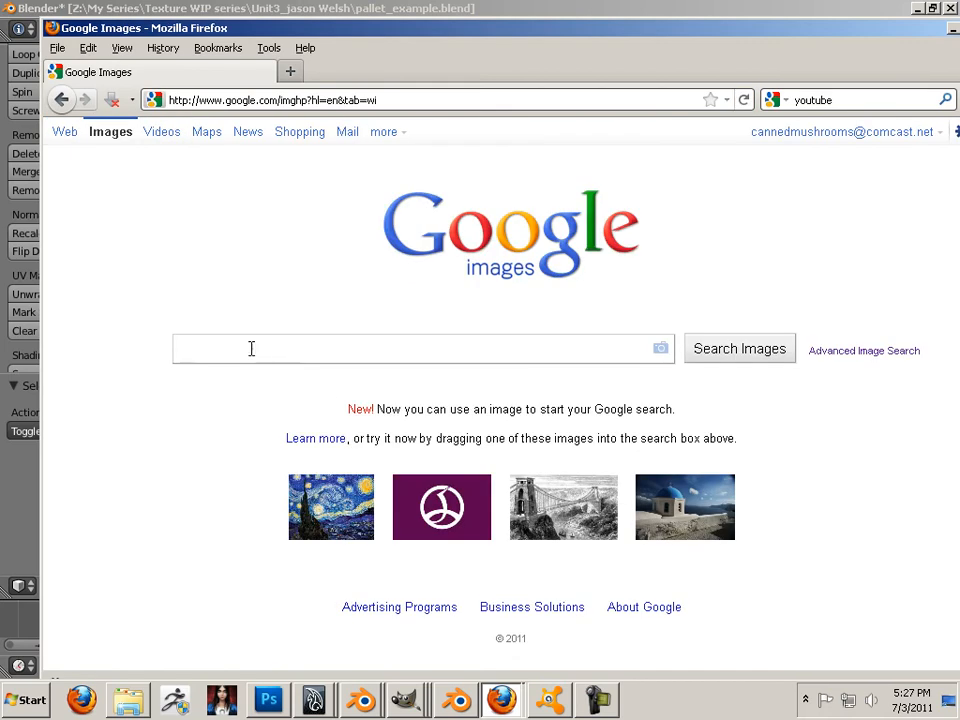
type("wood ")
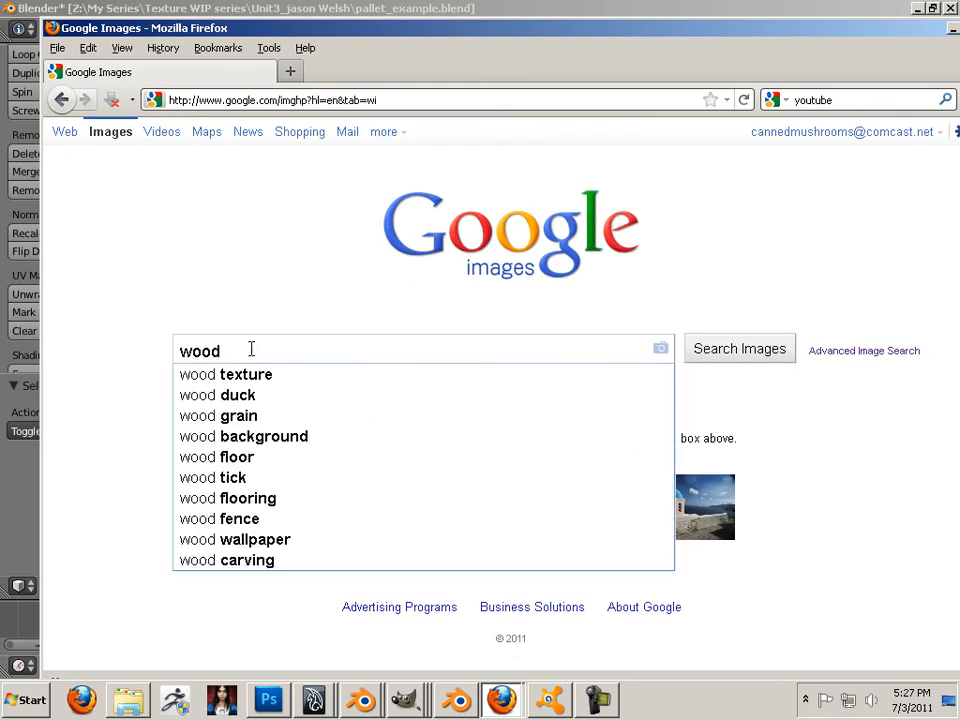
type("texture")
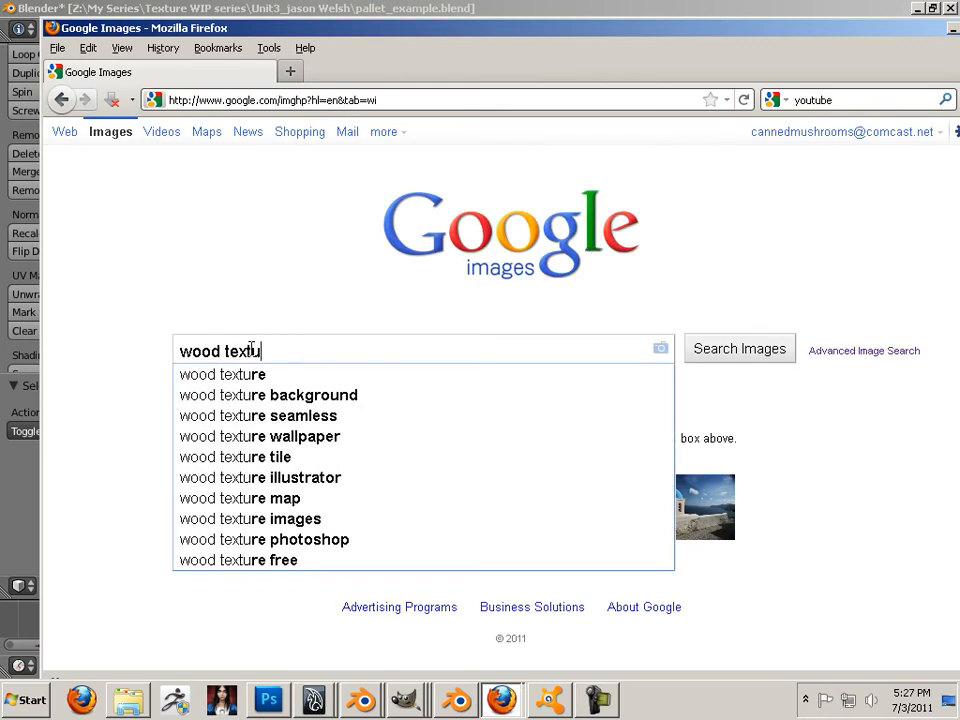
left_click(360, 322)
left_click(720, 357)
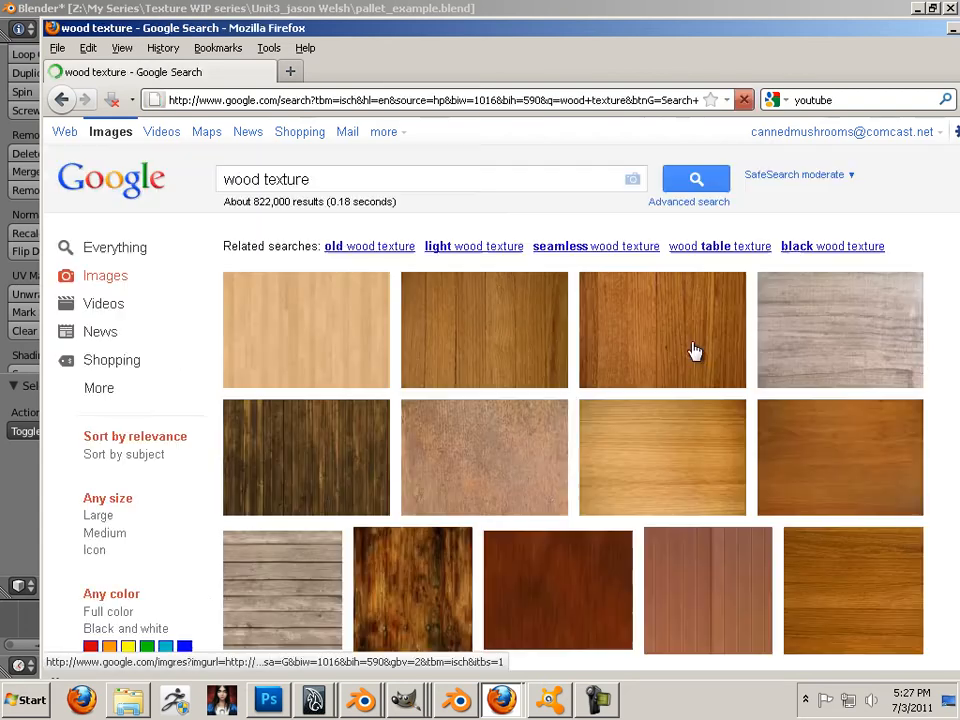
Step: Rerun the search via Advanced search with Size set to Larger than 10 MP
left_click(701, 210)
left_click(655, 411)
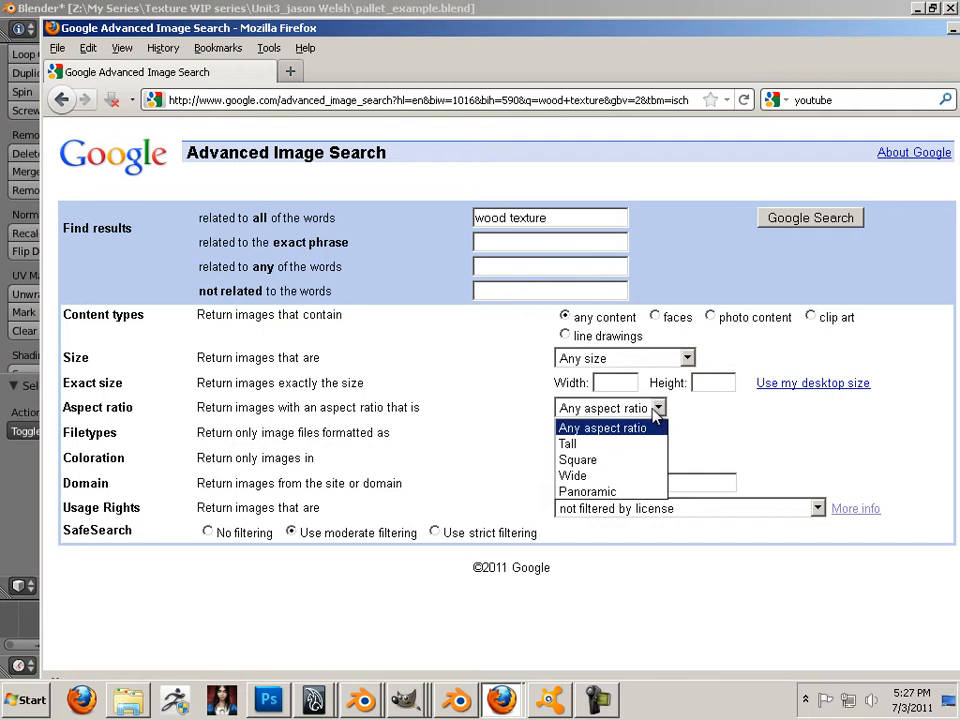
left_click(687, 422)
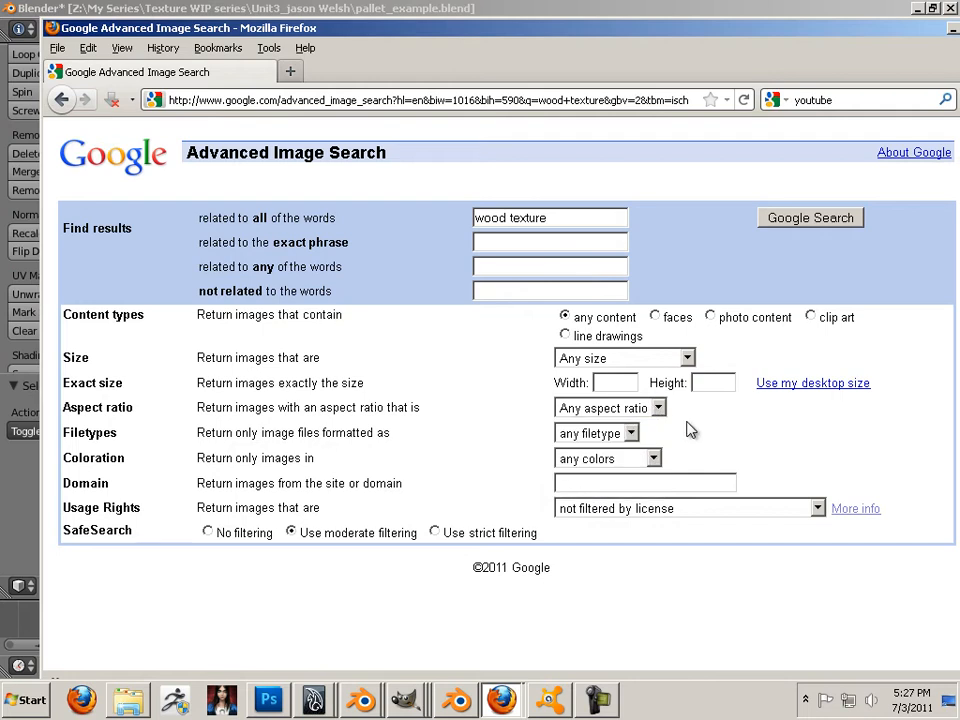
left_click(686, 358)
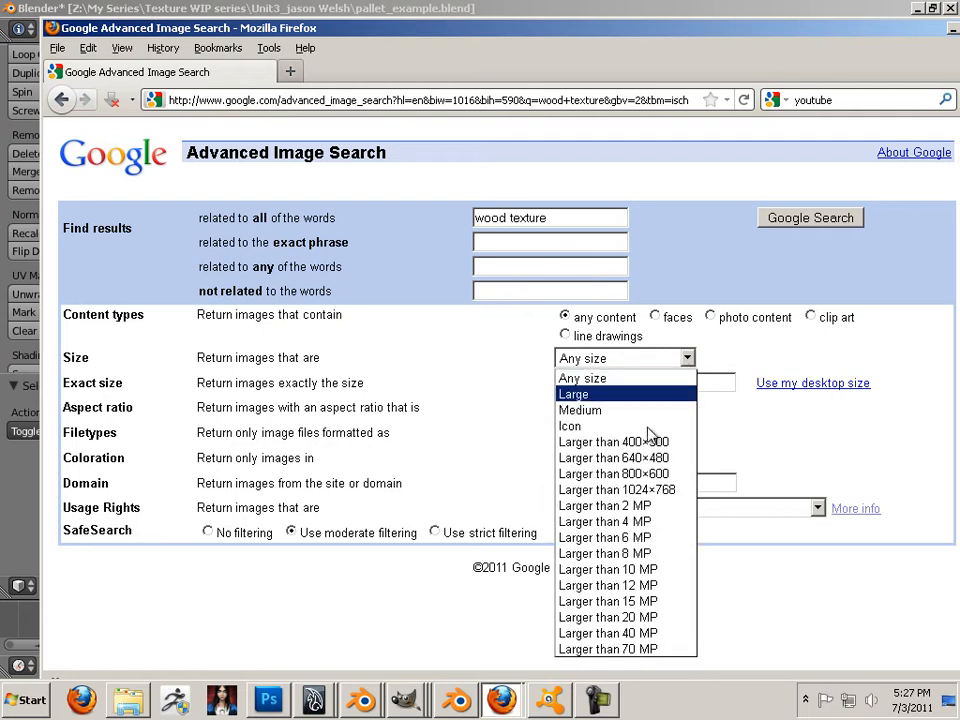
left_click(643, 555)
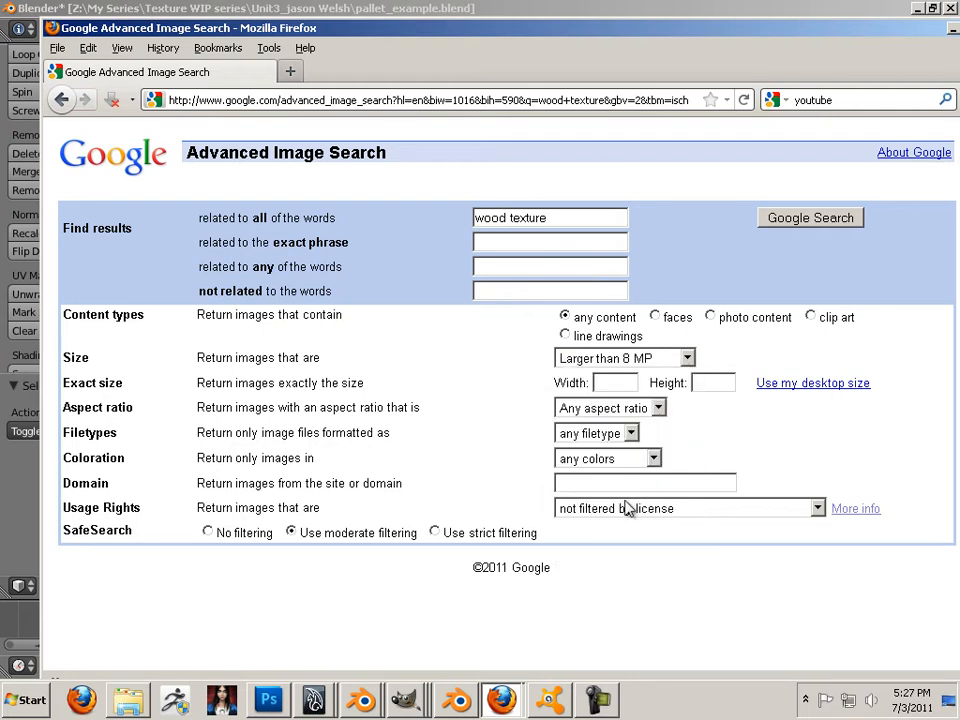
left_click(687, 358)
left_click(660, 572)
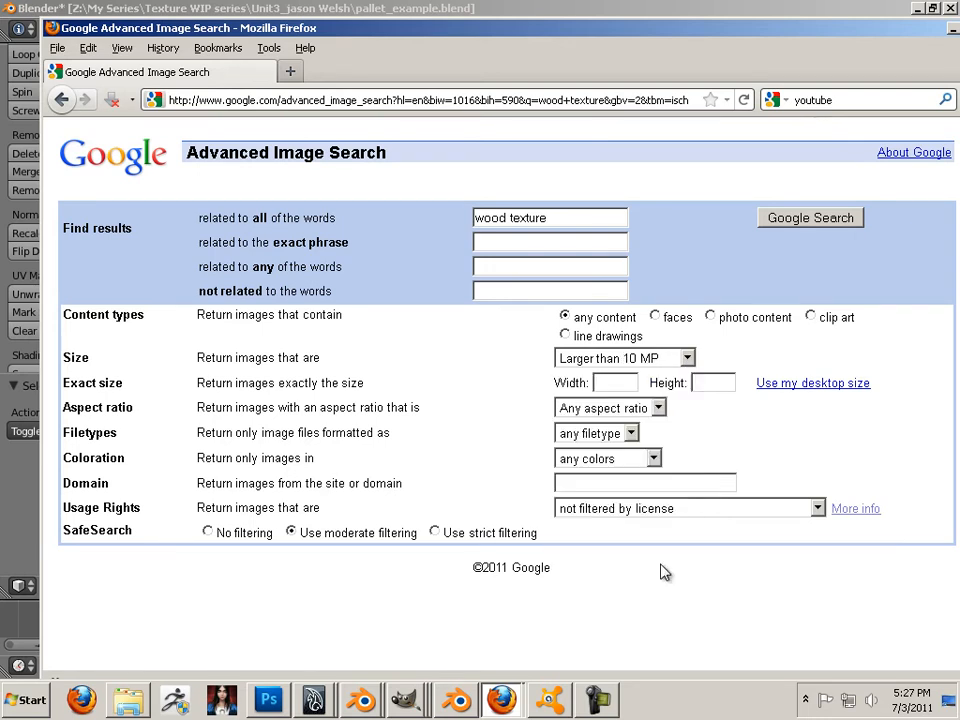
left_click(809, 216)
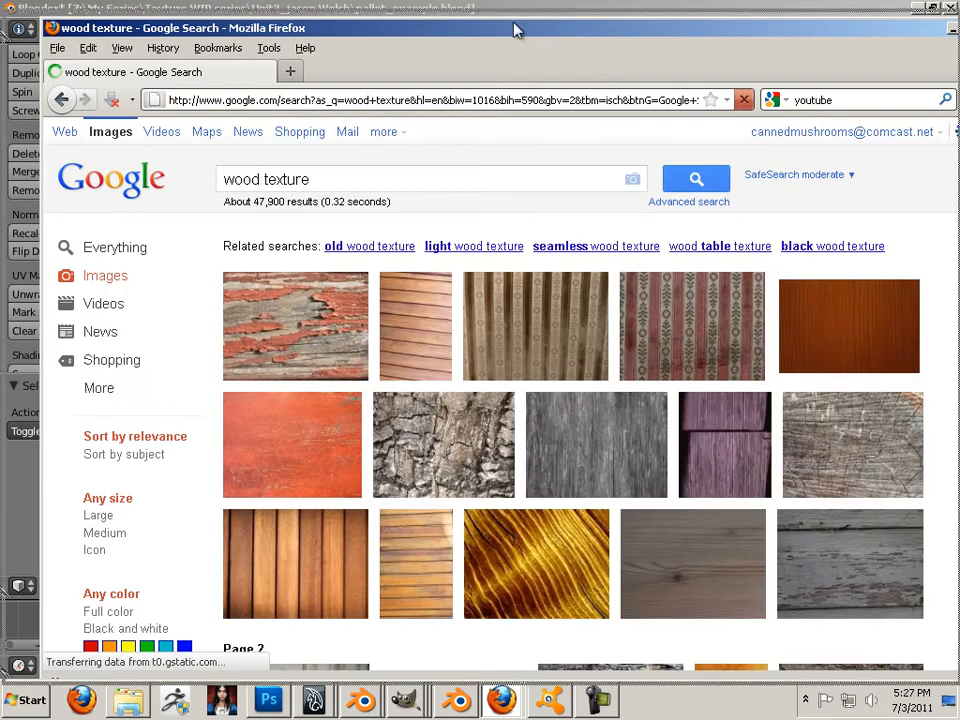
Step: Open the grey weathered wood texture result at full size in the maximized browser
double_click(536, 26)
scroll(428, 368, "down", 4)
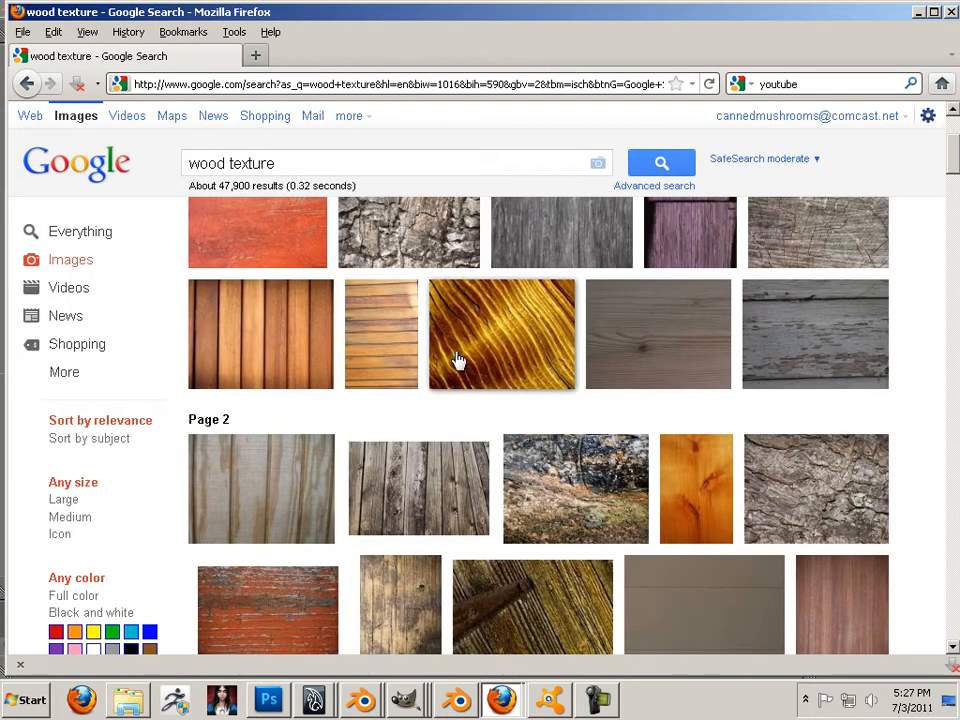
scroll(458, 360, "up", 4)
mouse_move(598, 443)
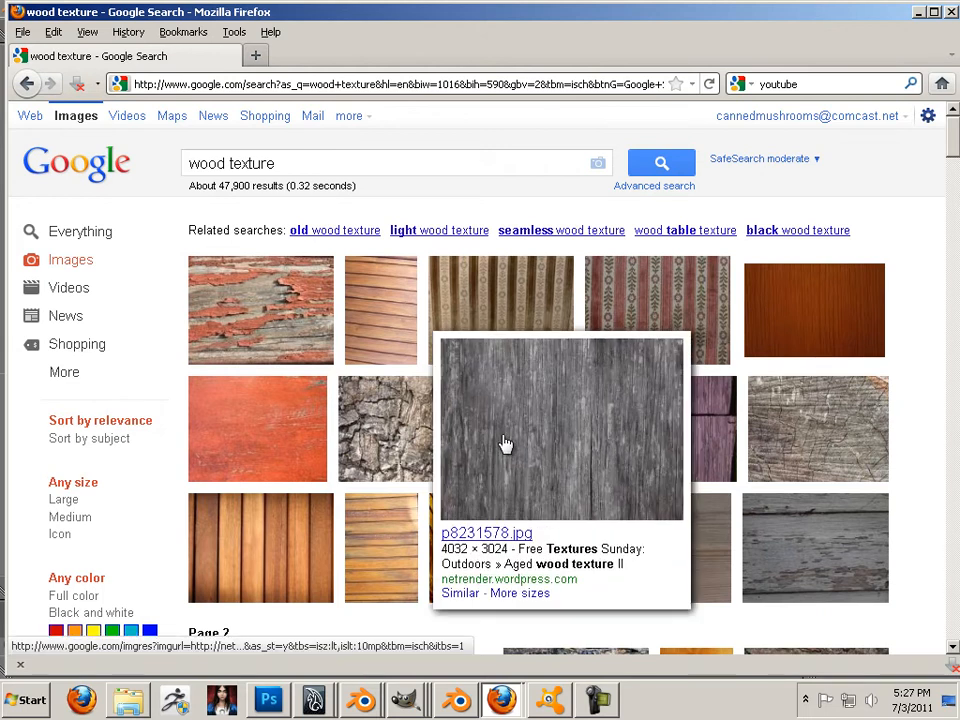
left_click(556, 458)
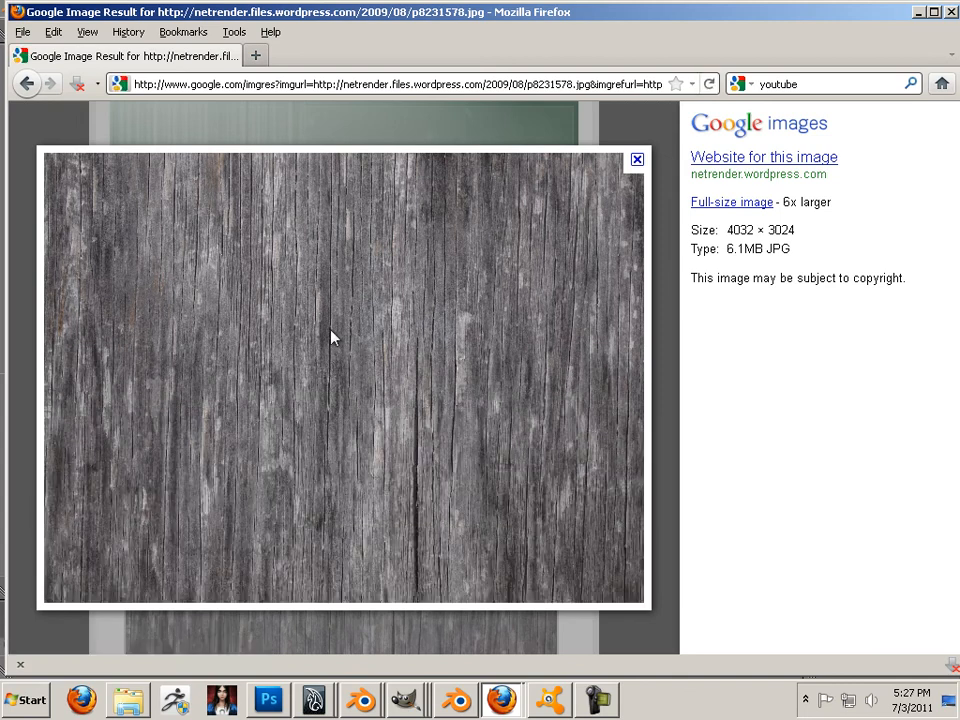
left_click(733, 203)
Step: Copy the full-size grey wood image to the clipboard
right_click(445, 361)
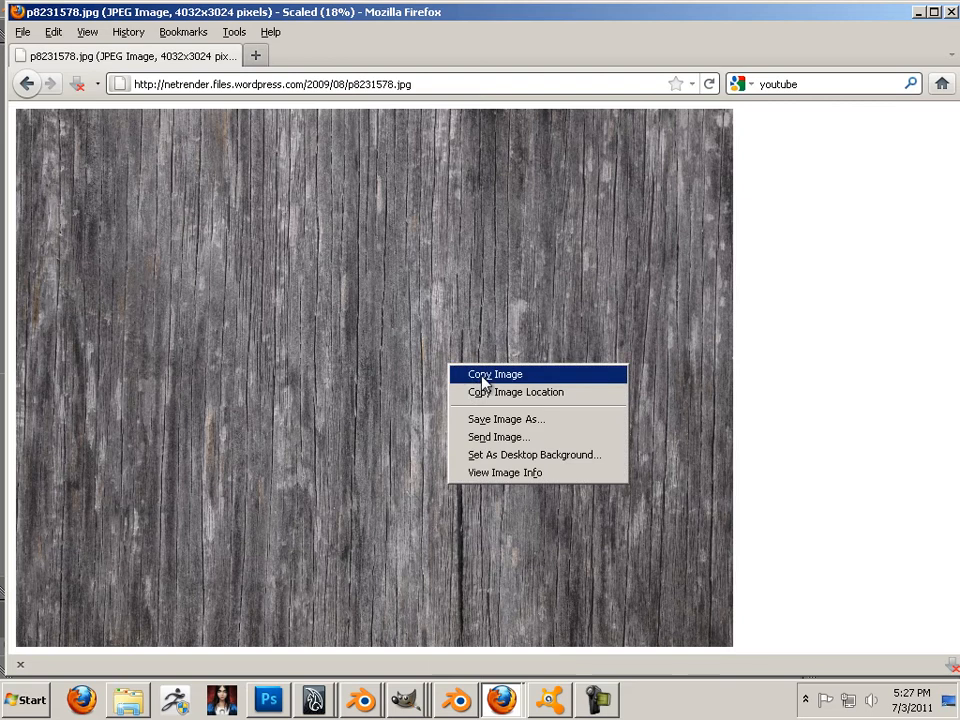
left_click(480, 377)
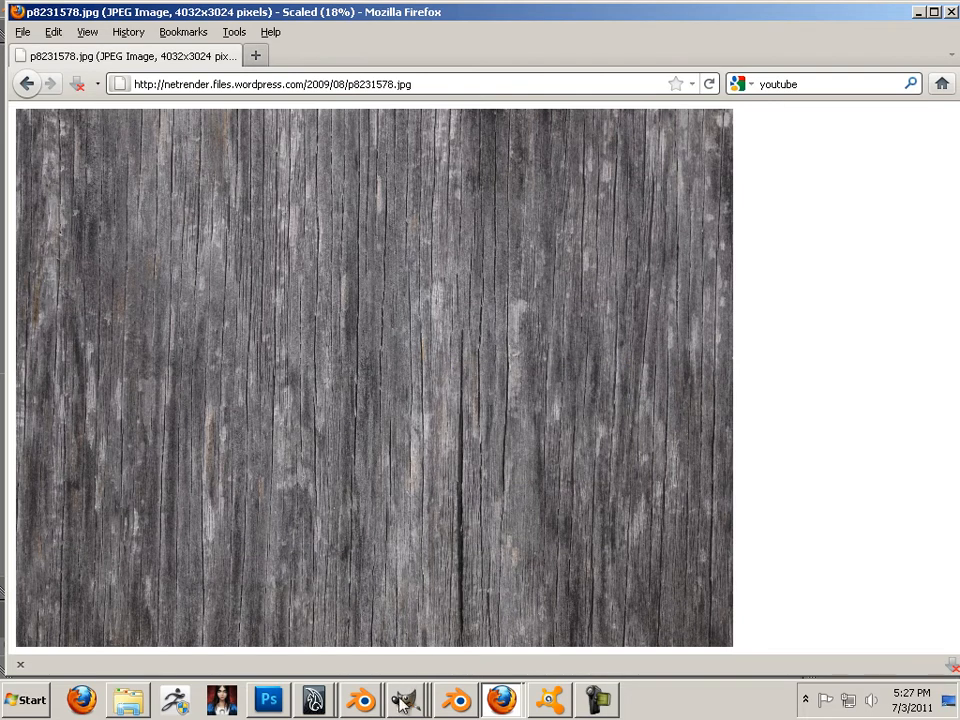
mouse_move(402, 704)
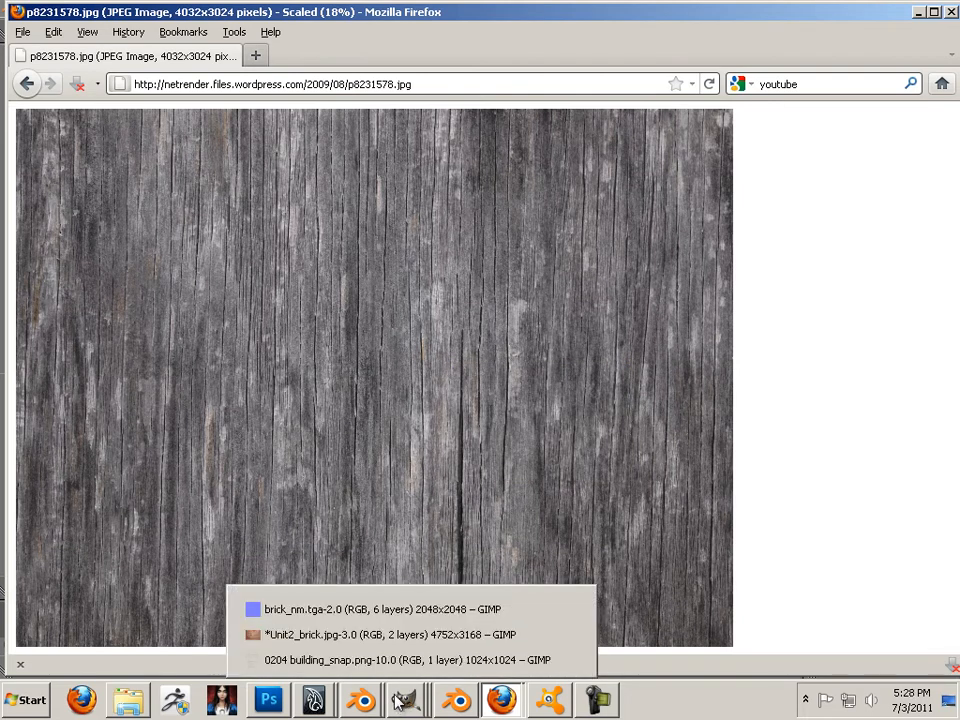
left_click(400, 704)
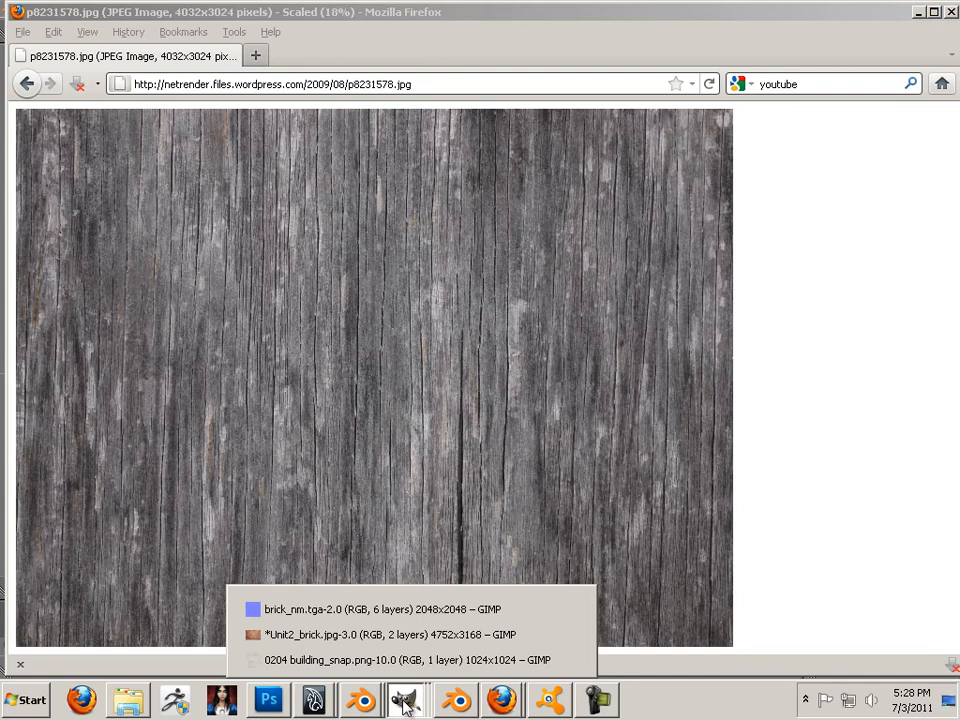
Step: Close the brick_nm.tga and Unit2_brick.jpg images, then return to Firefox
left_click(380, 611)
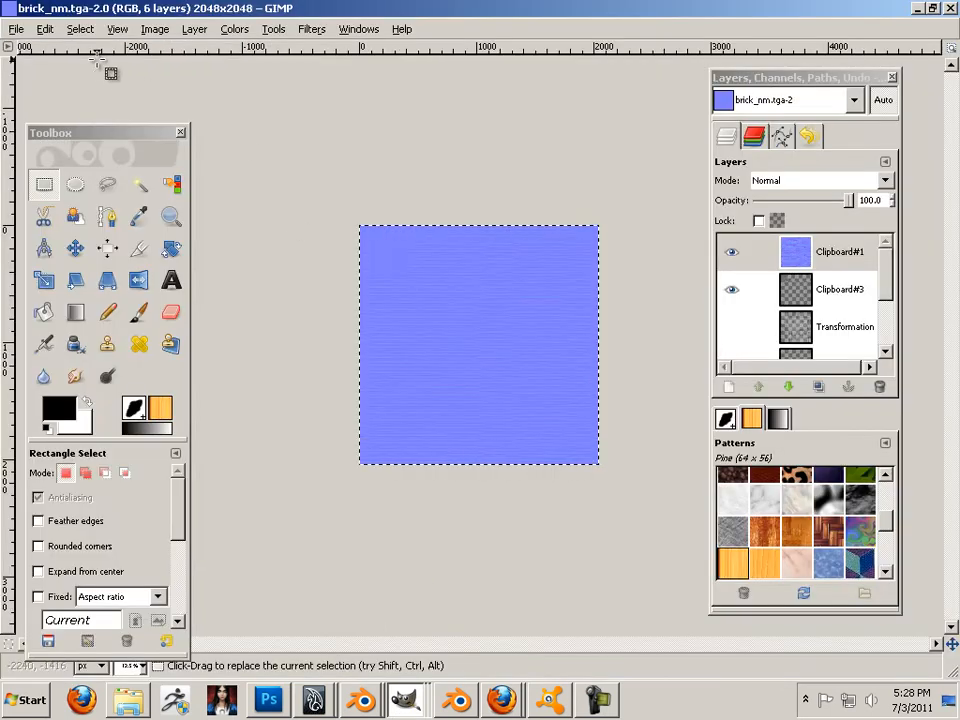
left_click(949, 8)
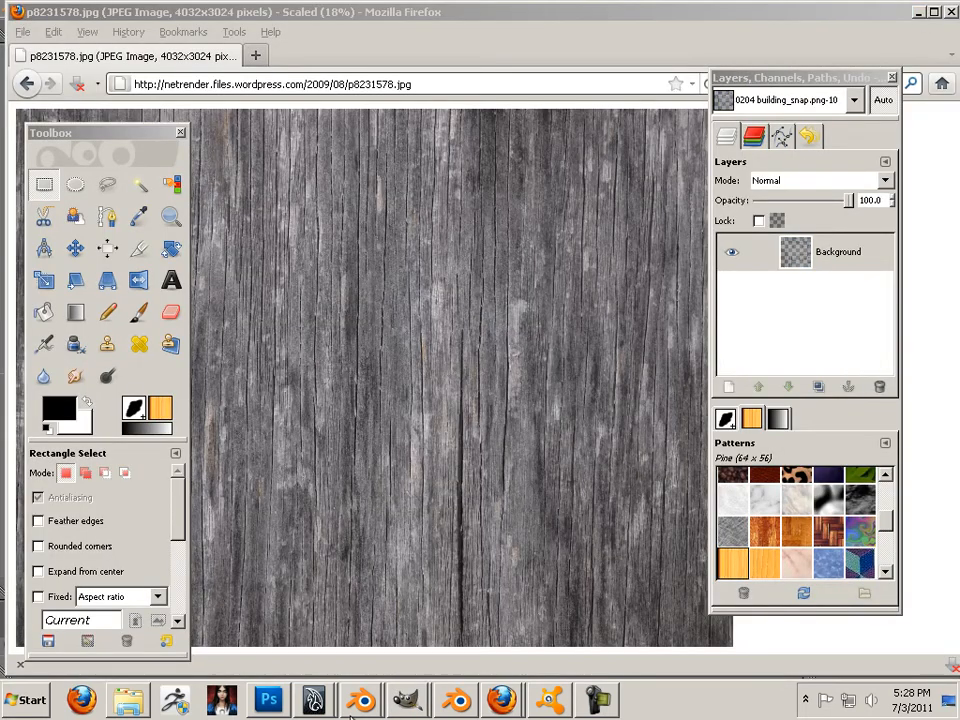
left_click(406, 700)
left_click(420, 634)
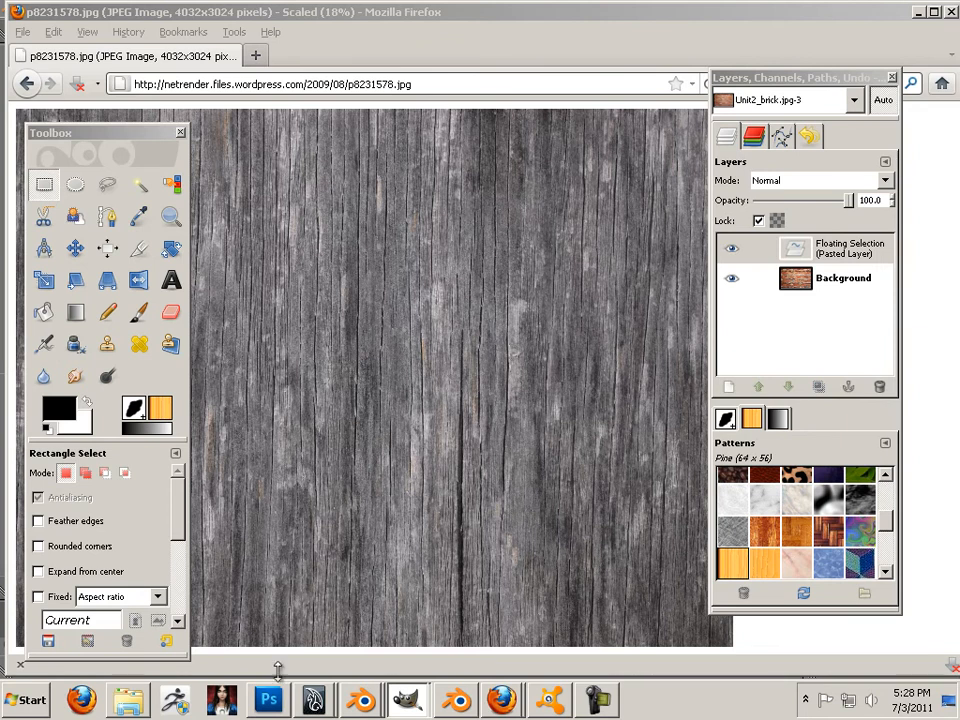
left_click(406, 702)
left_click(446, 634)
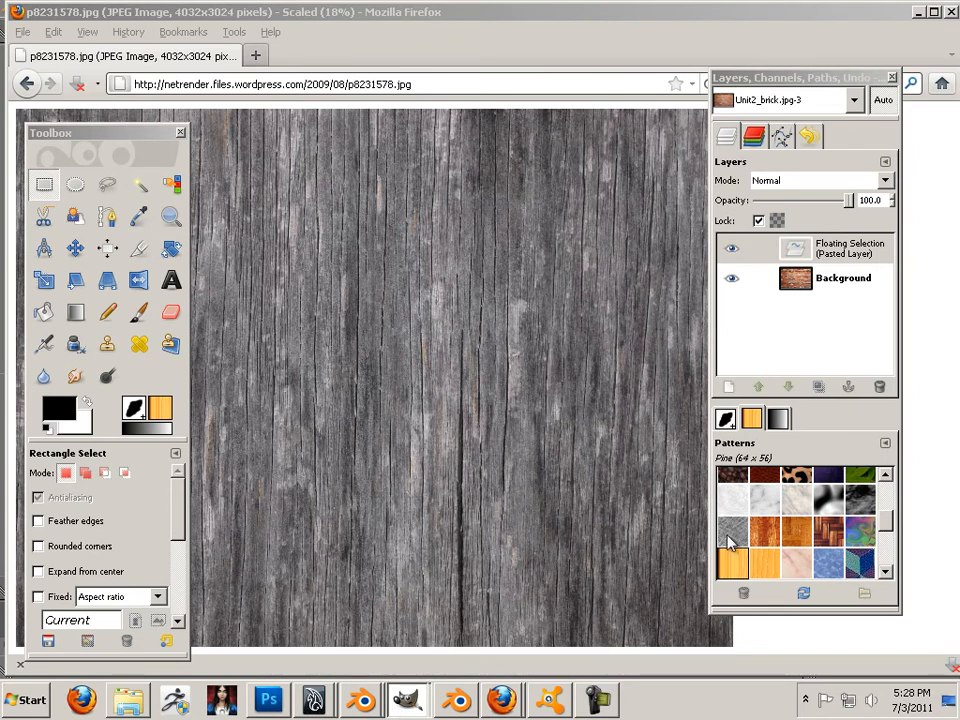
left_click(406, 700)
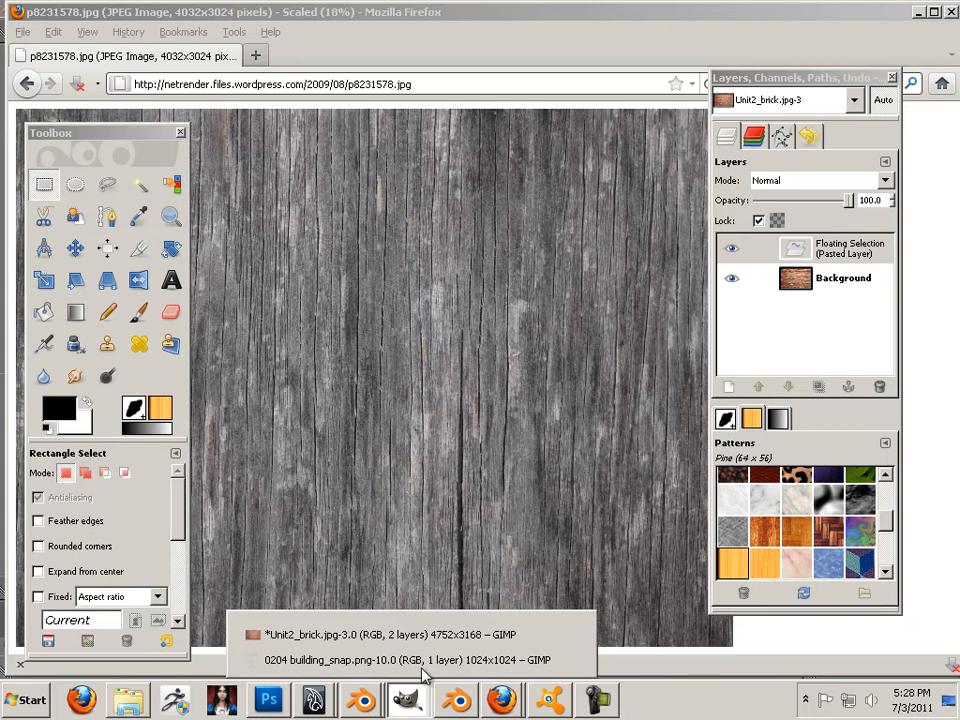
left_click(572, 636)
key("alt+Tab")
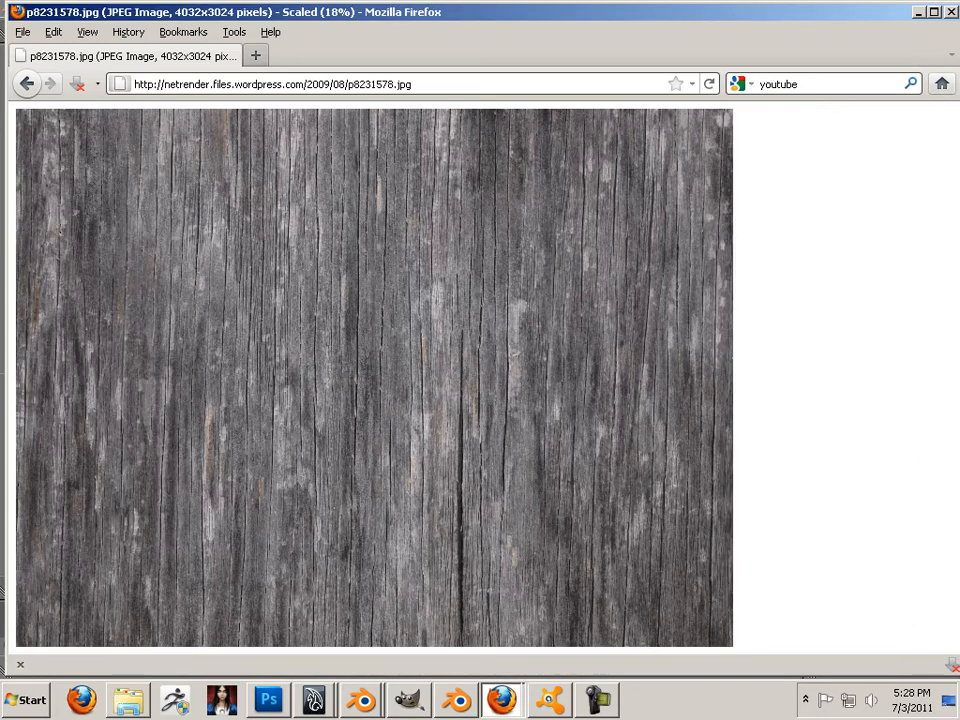
Step: Bring GIMP's windows back in front of the Firefox wood photo
left_click(406, 700)
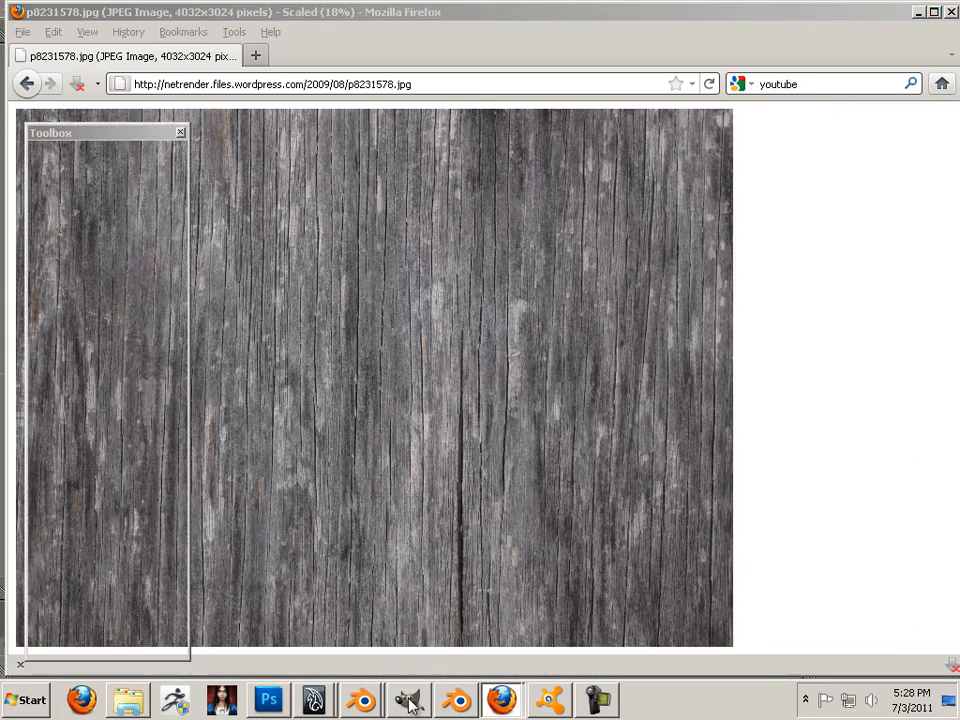
left_click(22, 32)
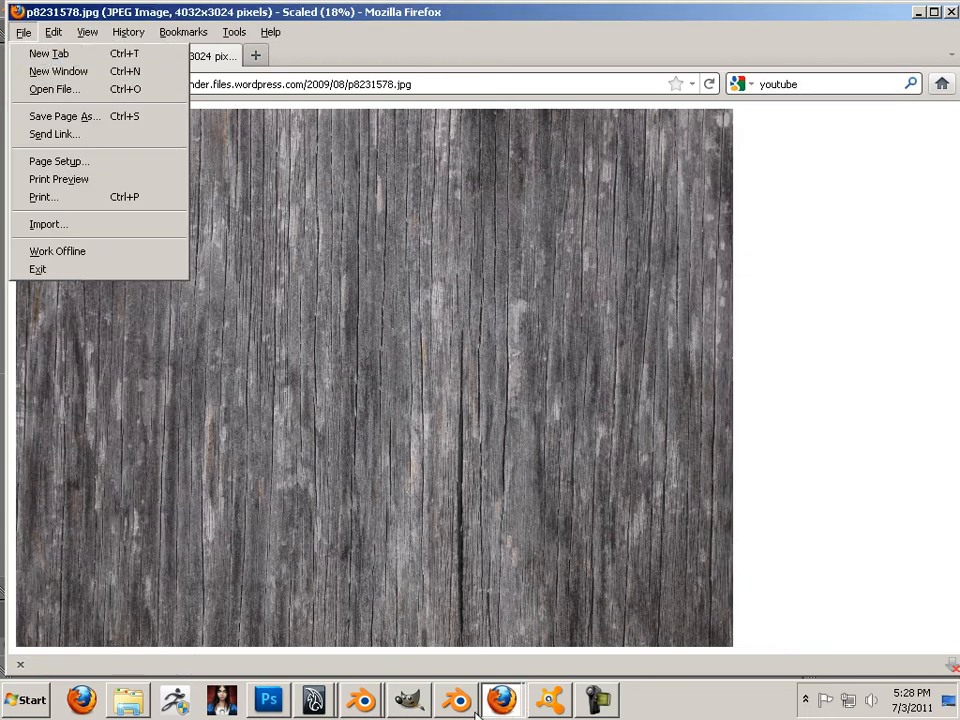
left_click(407, 702)
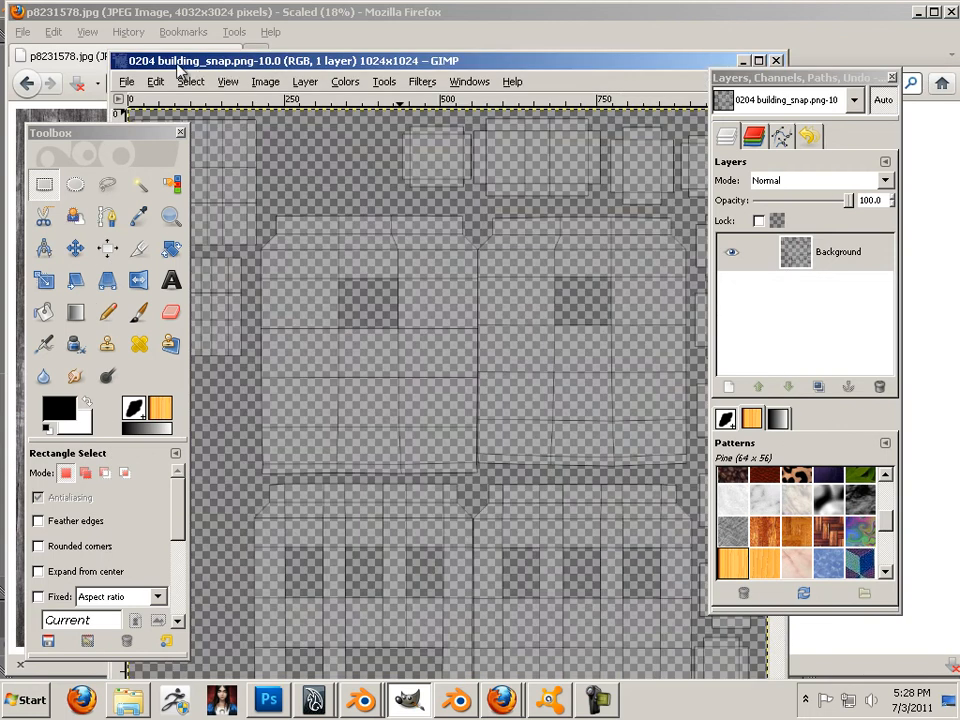
Step: Close the 0204 building_snap.png image with File > Close all
left_click_drag(213, 67, 189, 44)
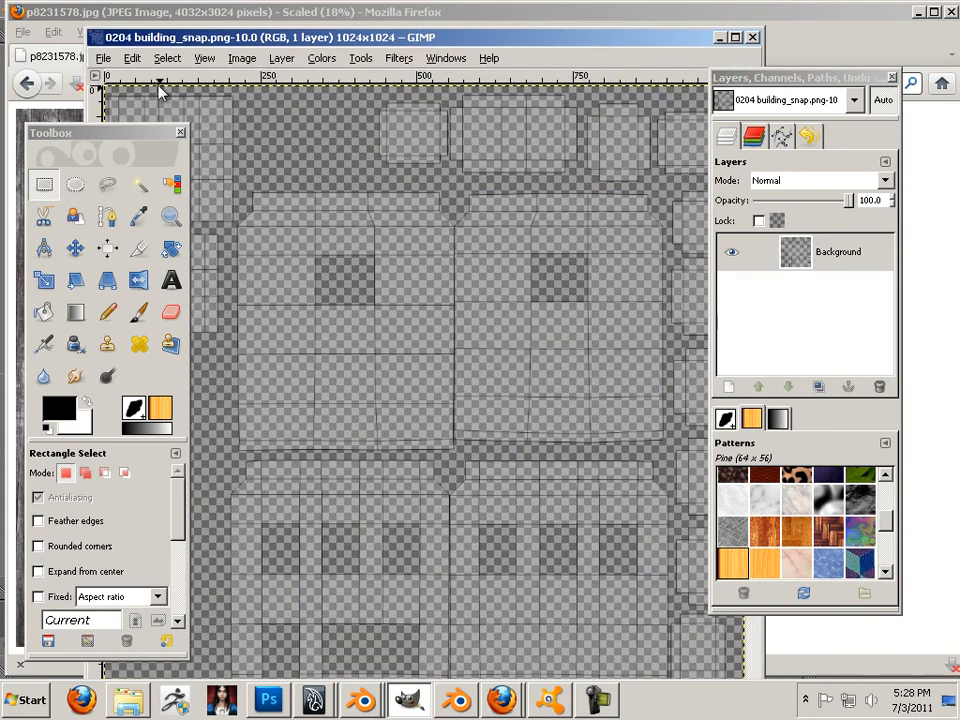
left_click(103, 58)
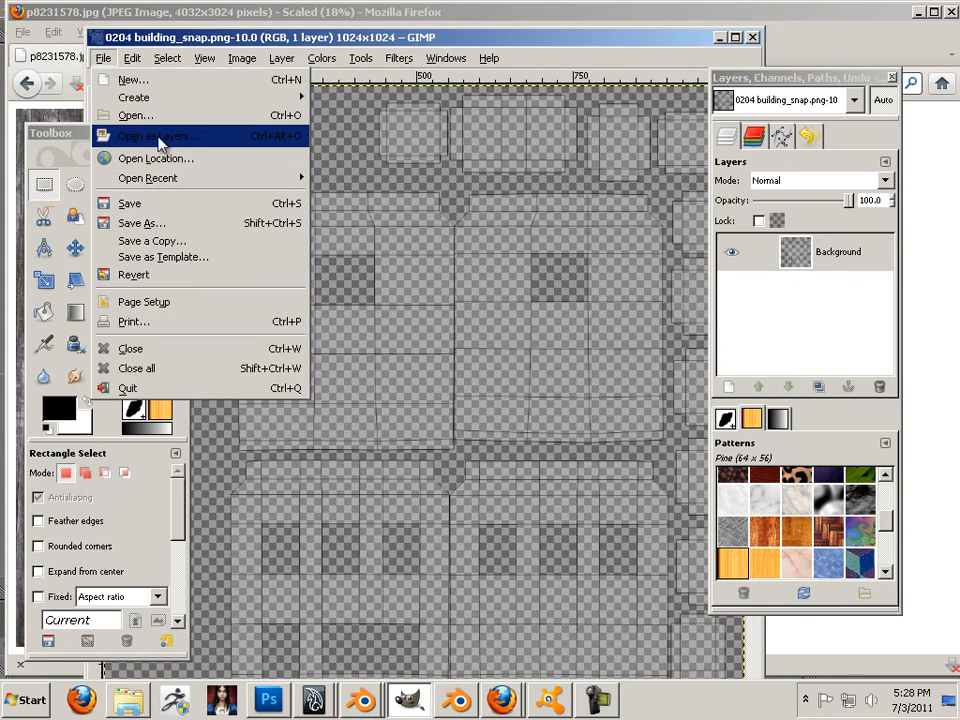
left_click(186, 368)
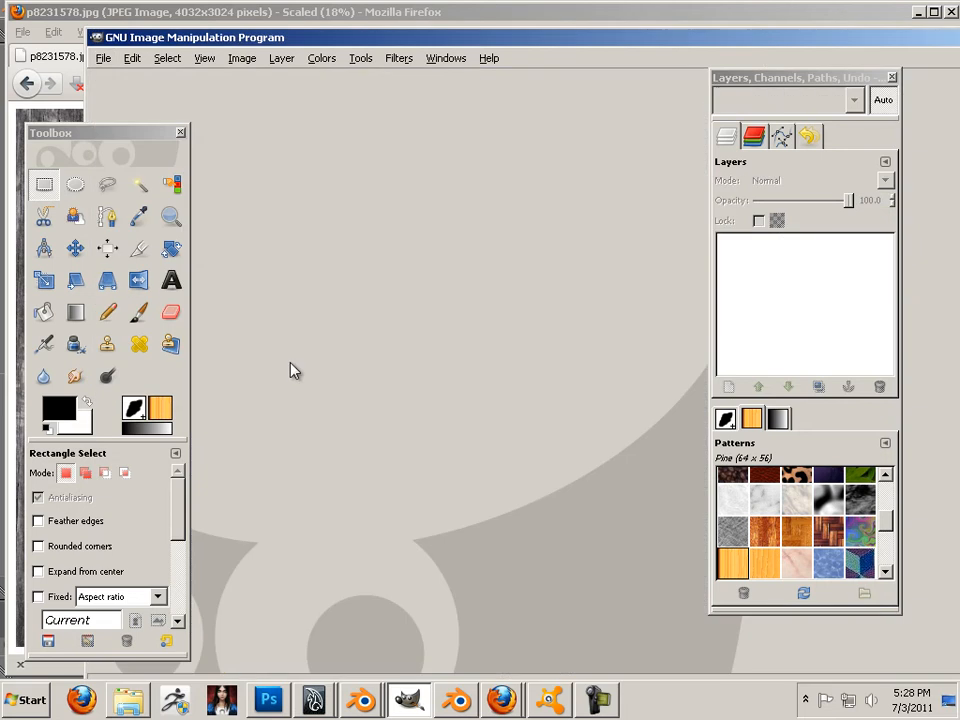
left_click_drag(190, 42, 162, 26)
left_click_drag(548, 28, 521, 31)
Step: Bring up the Open Image dialog and drag it into view
left_click(53, 45)
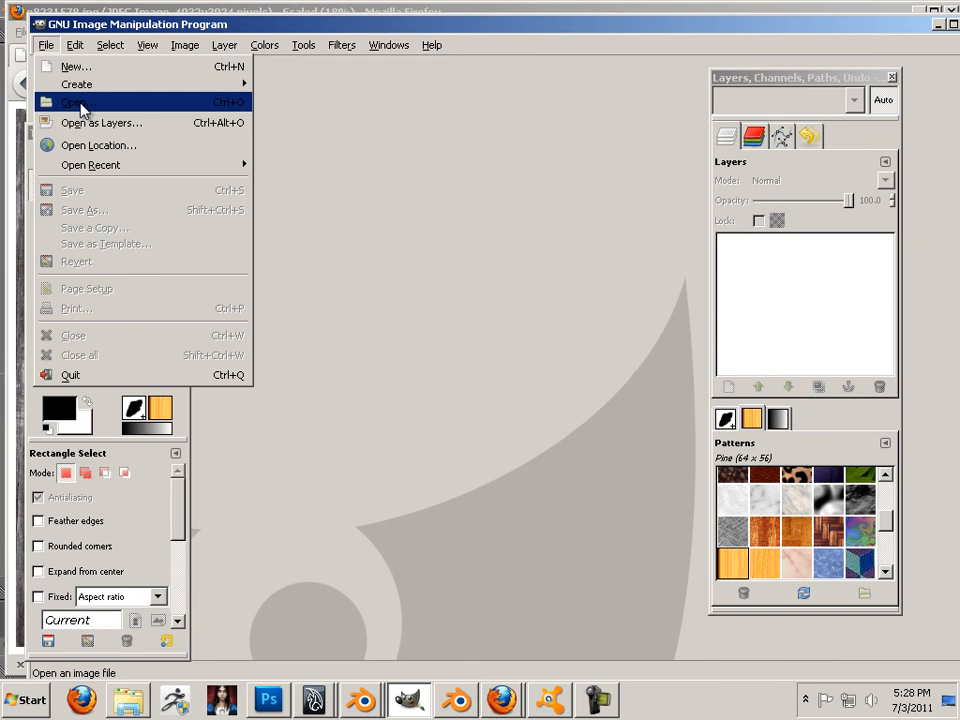
left_click(80, 102)
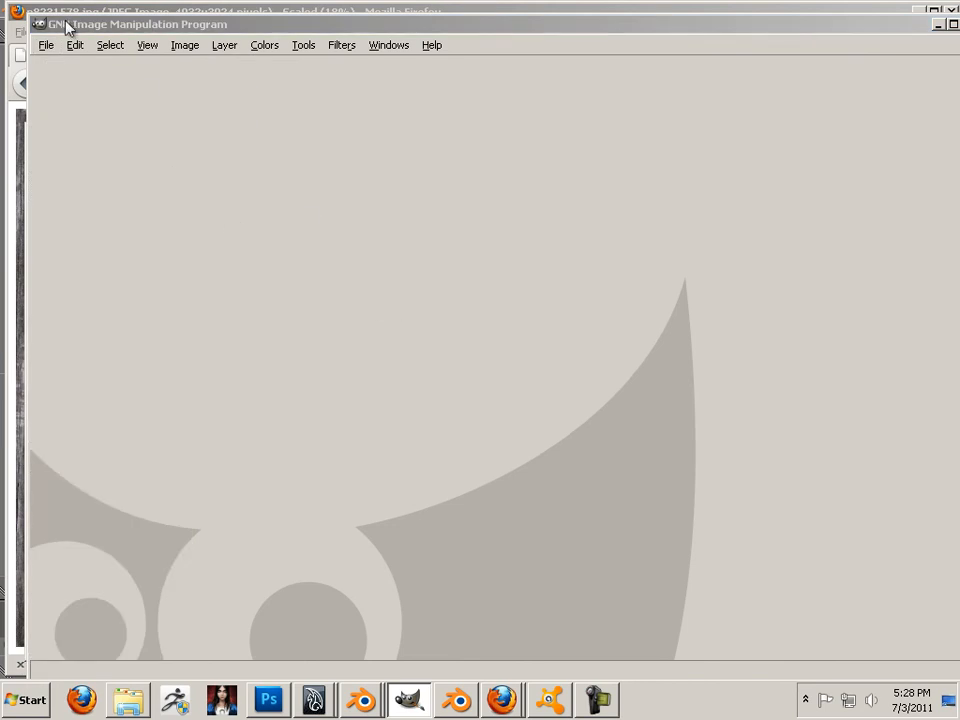
mouse_move(77, 26)
left_mouse_down()
mouse_move(92, 29)
mouse_move(83, 28)
left_mouse_up()
left_click(50, 46)
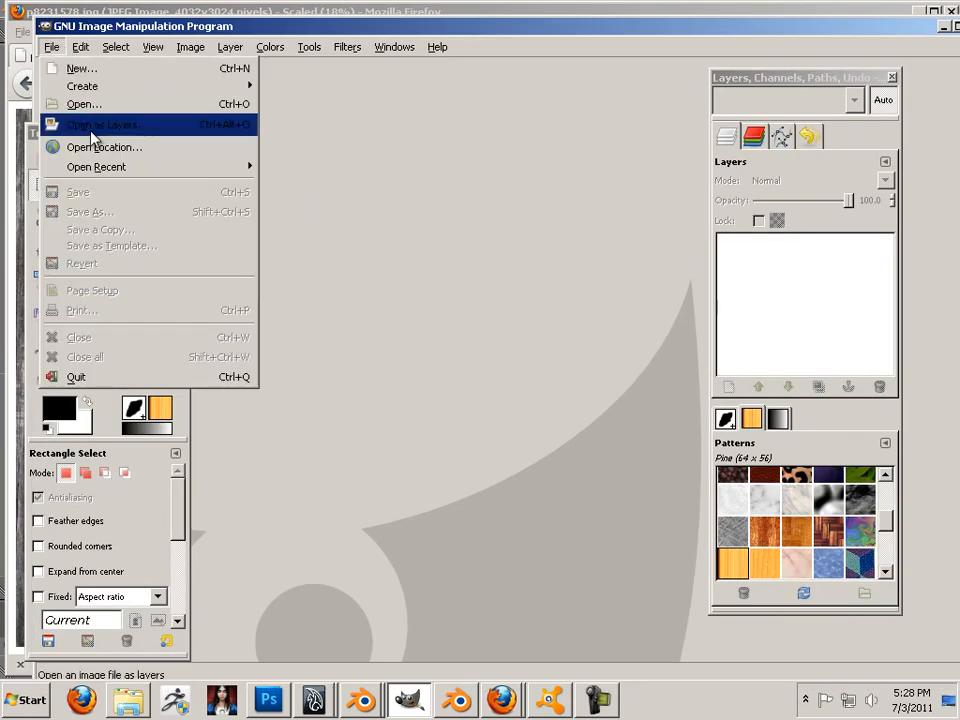
left_click(115, 105)
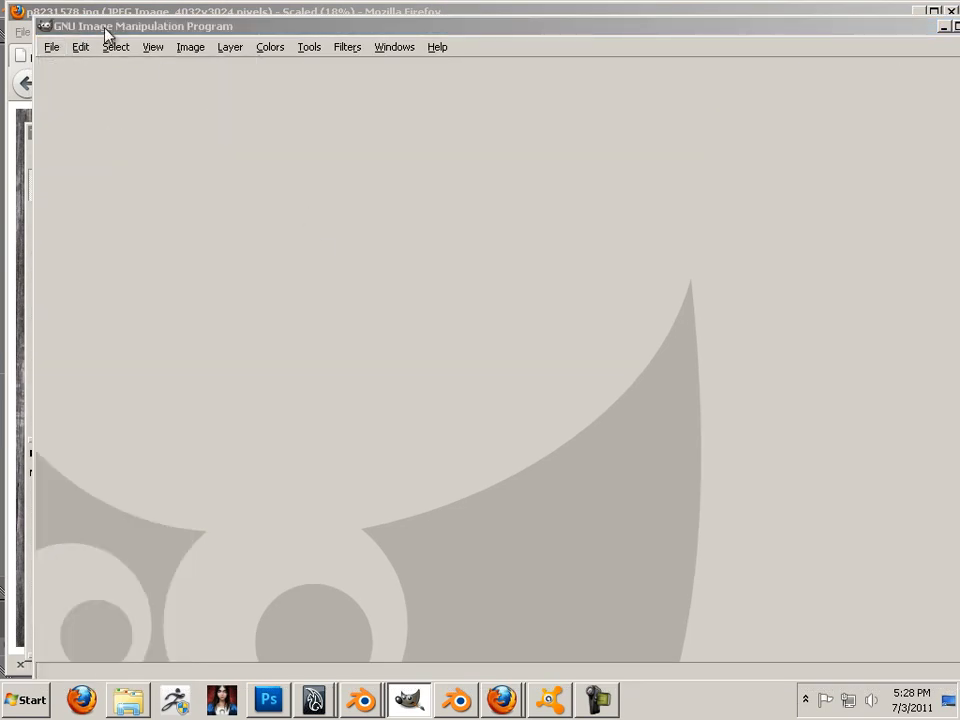
left_click_drag(105, 28, 210, 39)
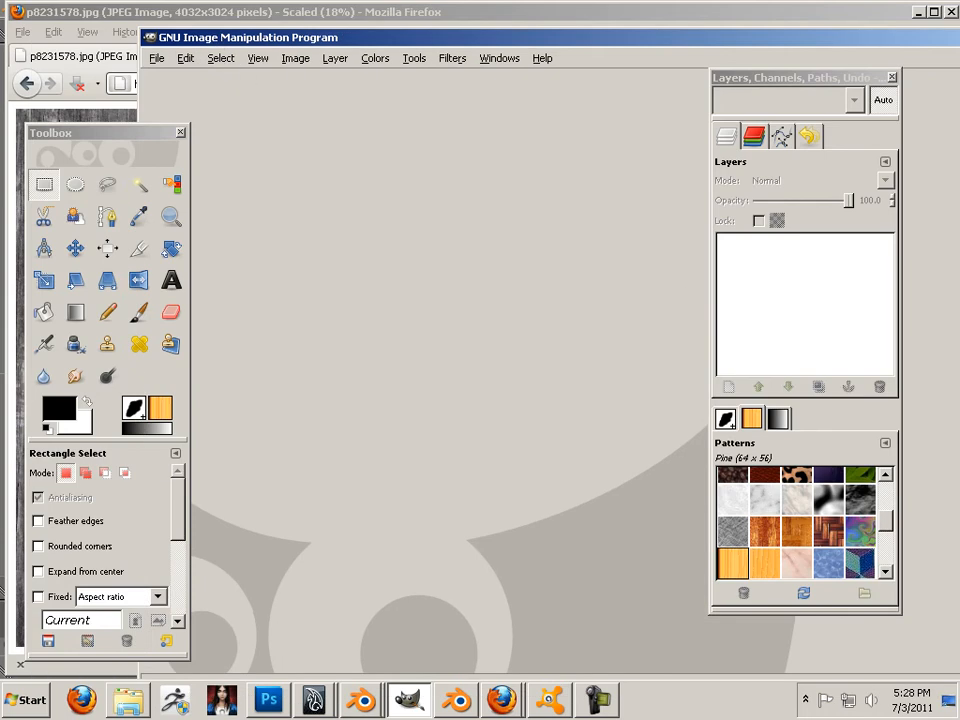
left_click_drag(959, 116, 663, 8)
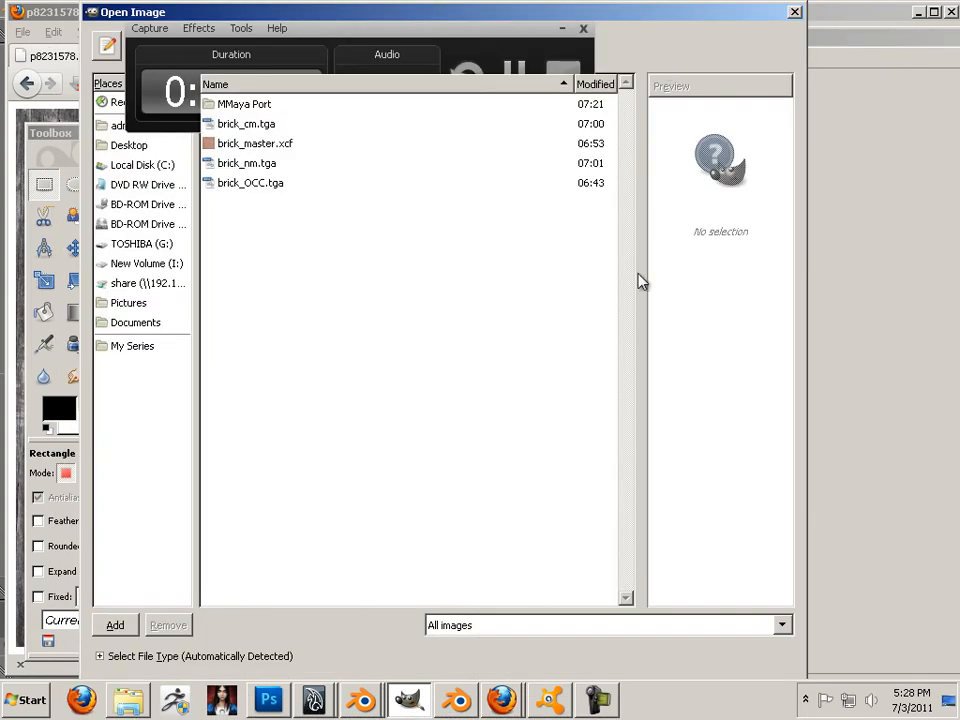
Step: Open unique_uvs.png and uv SNAP.png from the share's My Series > Texture WIP series > Unit3 folder
left_click(148, 284)
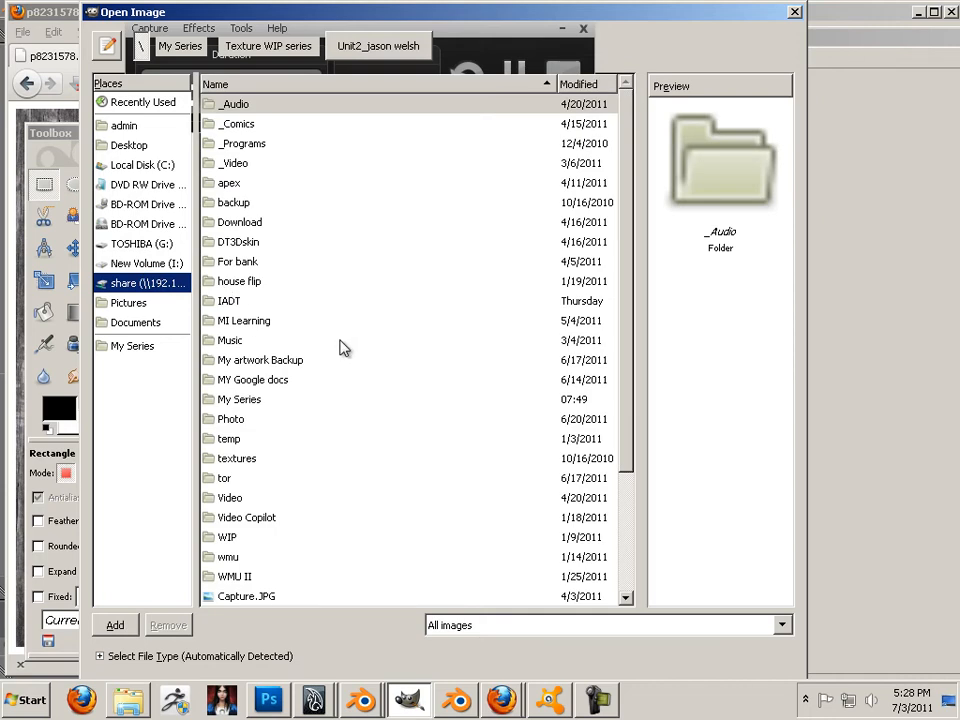
double_click(265, 399)
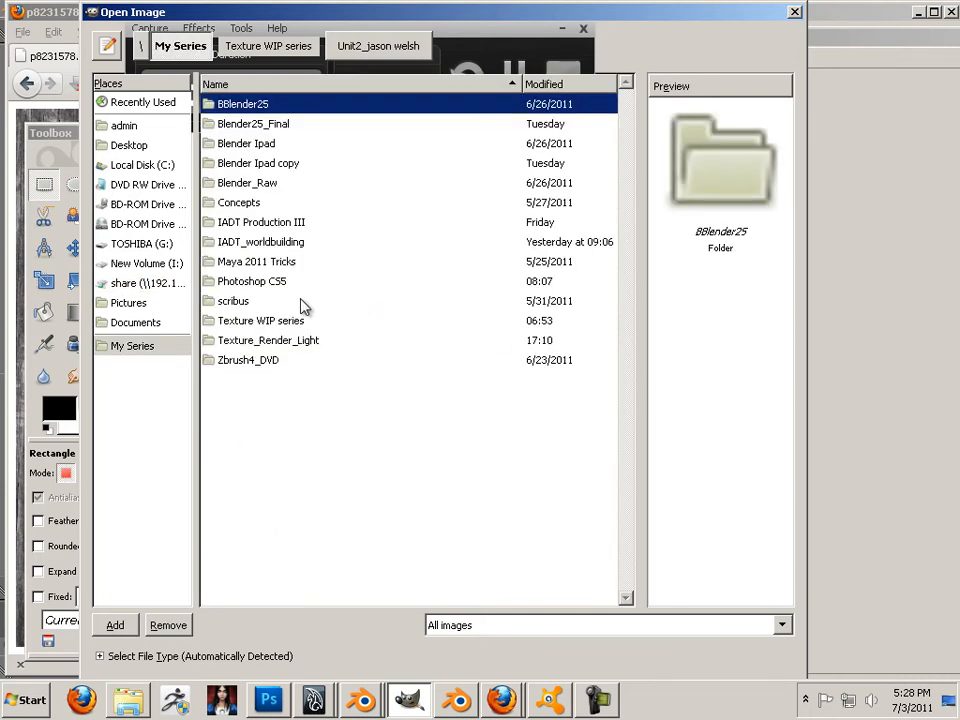
left_click(262, 343)
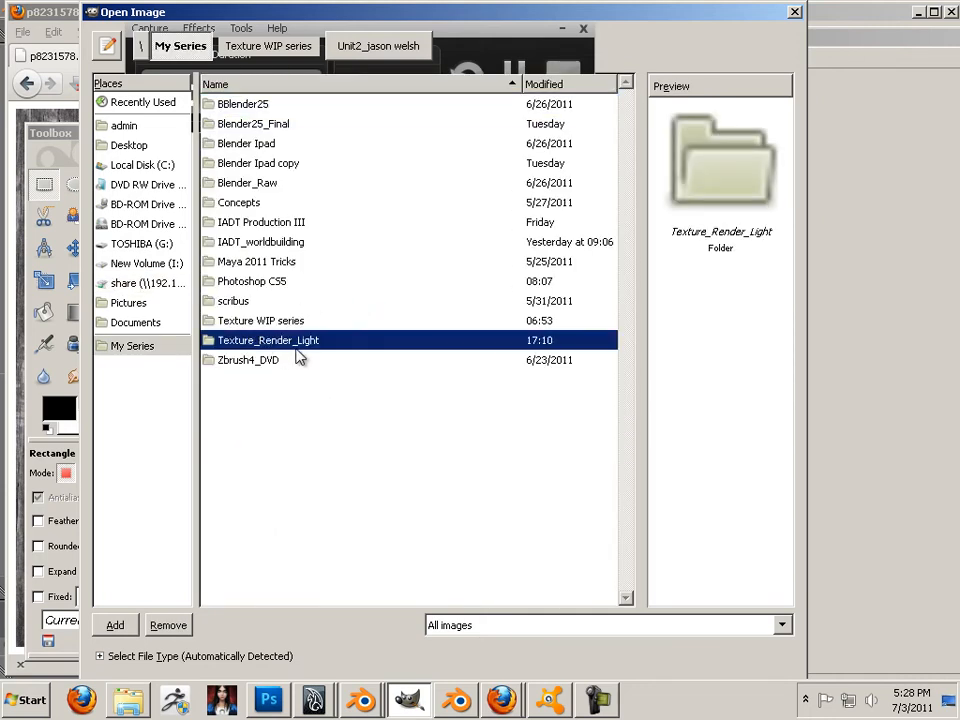
double_click(287, 324)
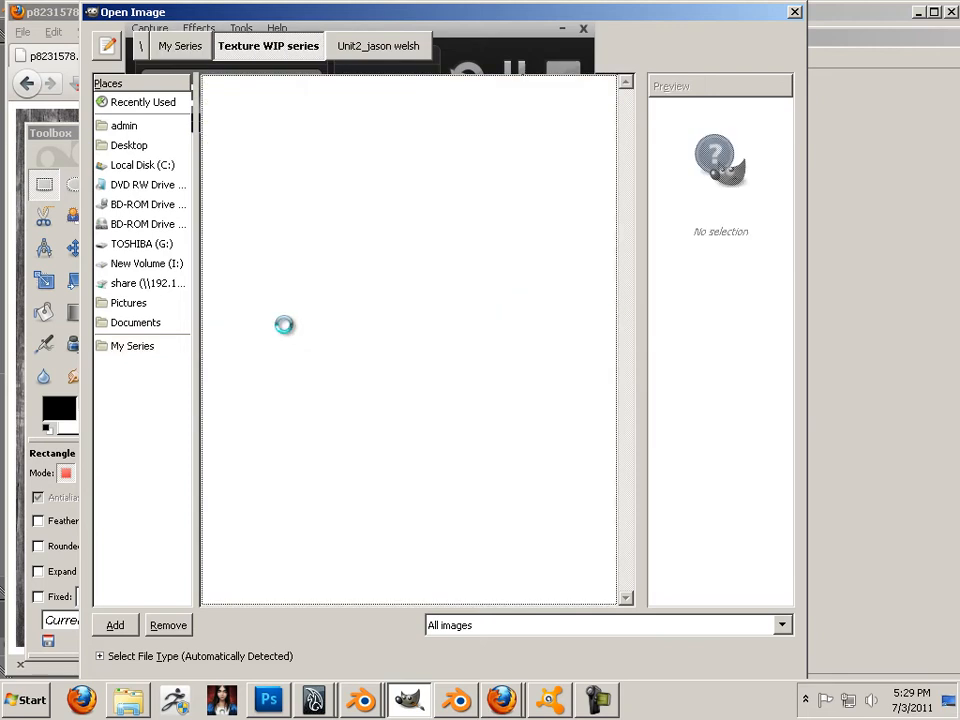
double_click(252, 143)
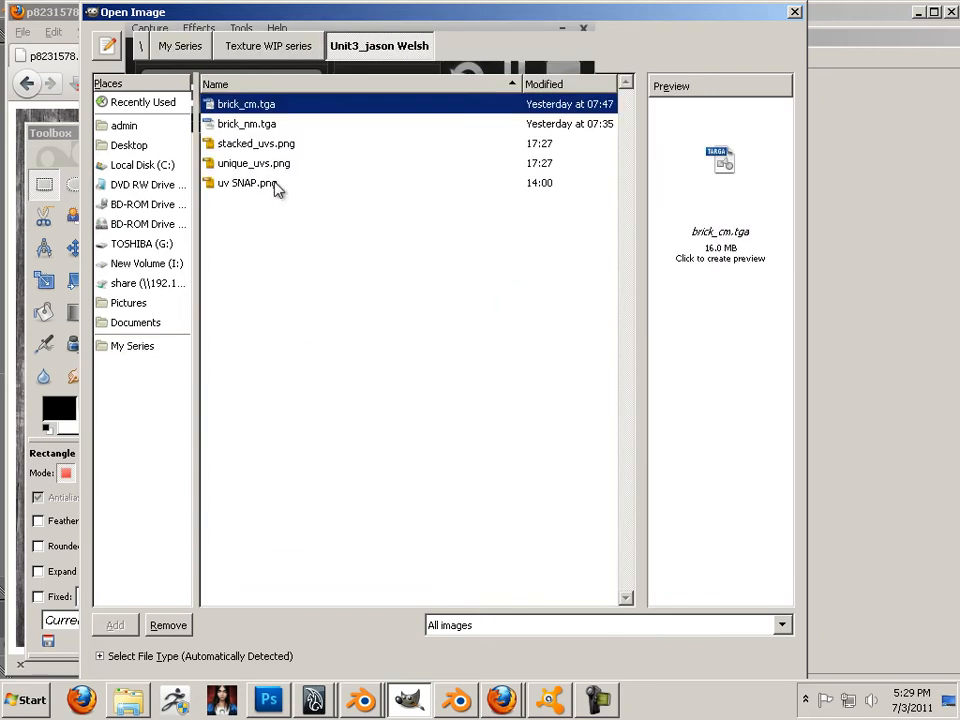
left_click(252, 188)
left_click(256, 169, "ctrl")
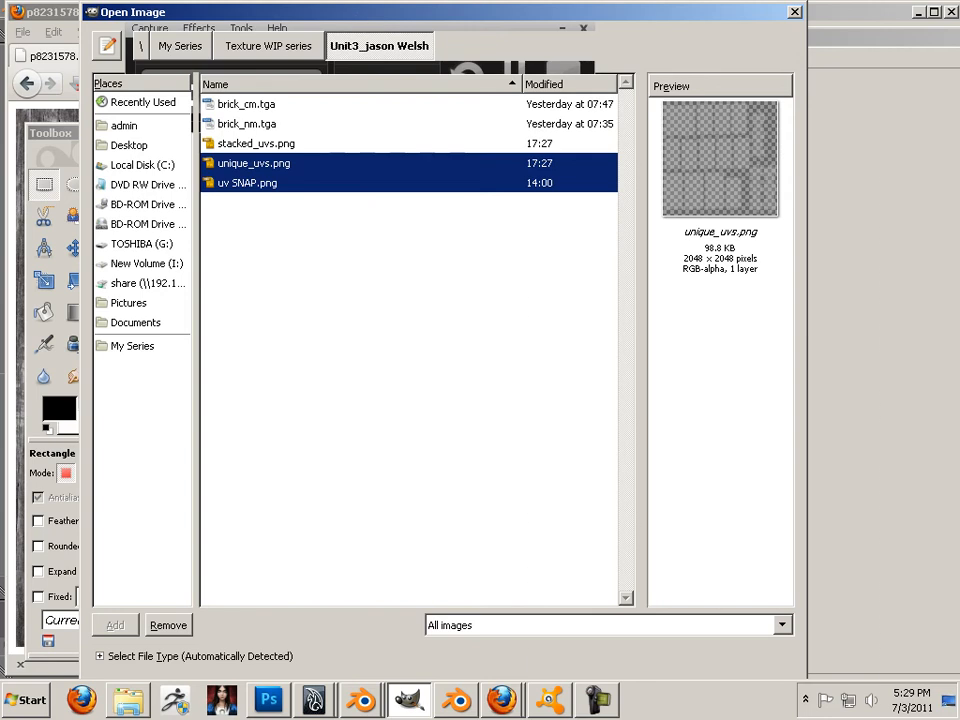
key("Return")
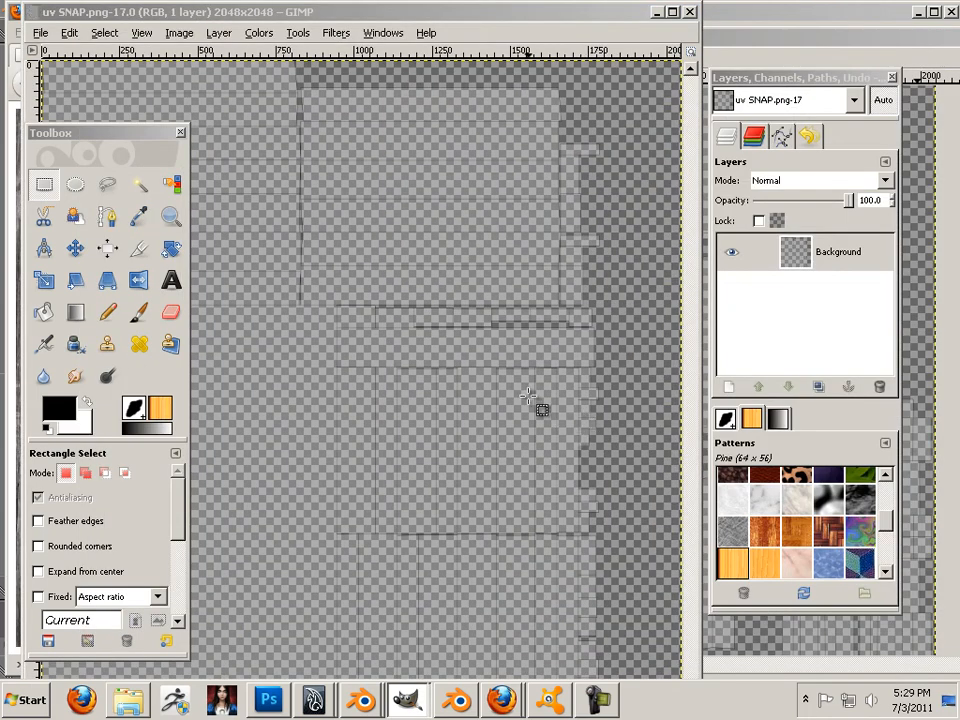
Step: Zoom out and arrange the uv SNAP and unique_uvs image windows side by side
key("ctrl+shift+j")
scroll(481, 384, "down", 2)
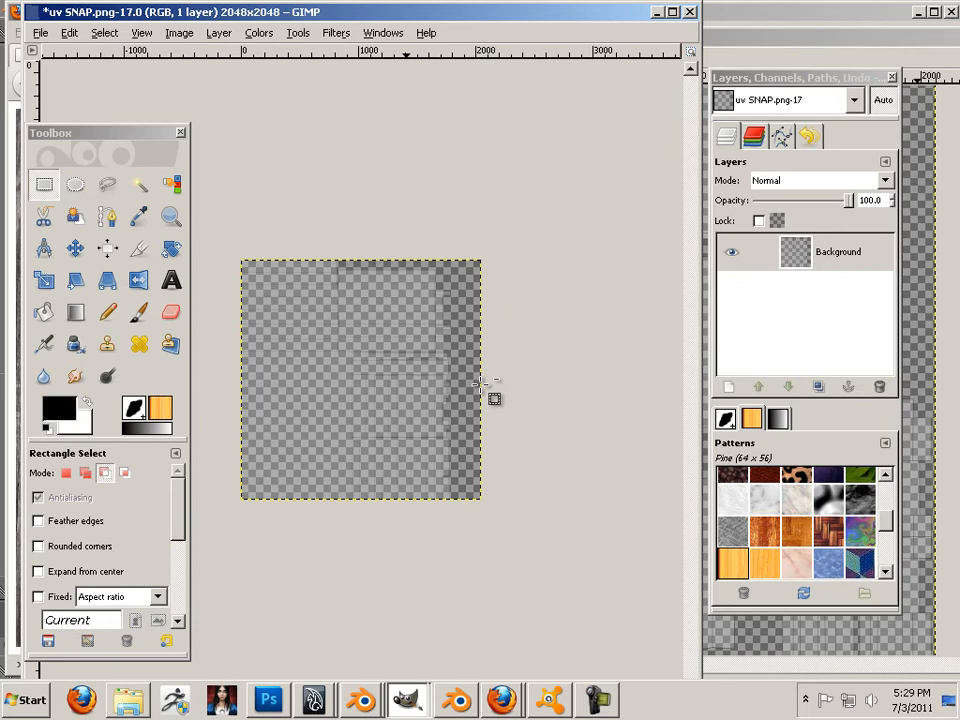
left_click_drag(382, 16, 828, 84)
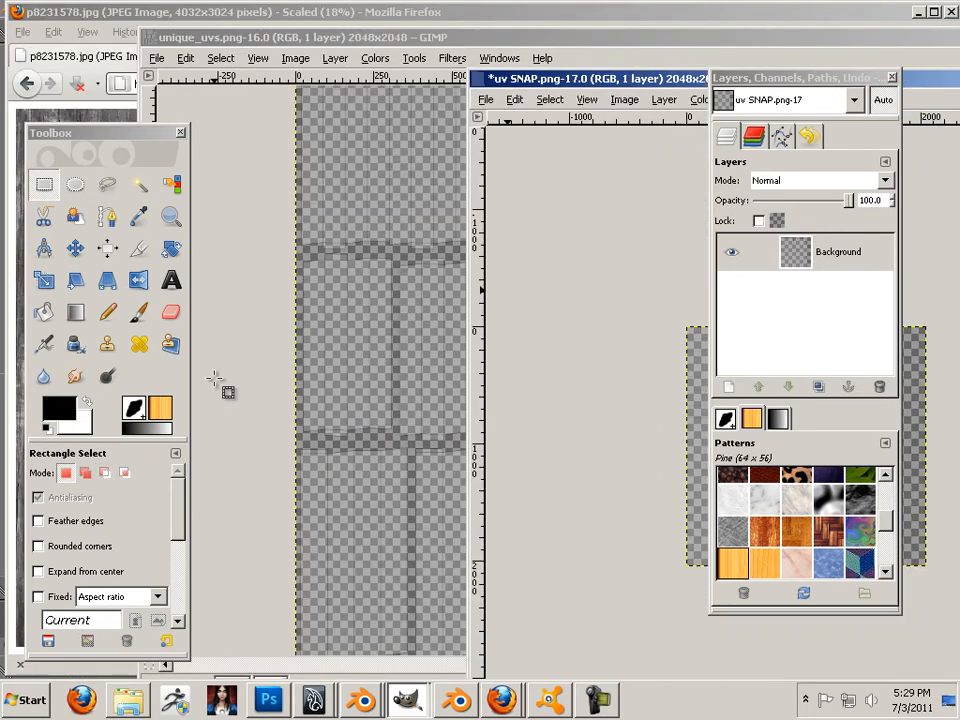
left_click(214, 380)
scroll(262, 383, "down", 3)
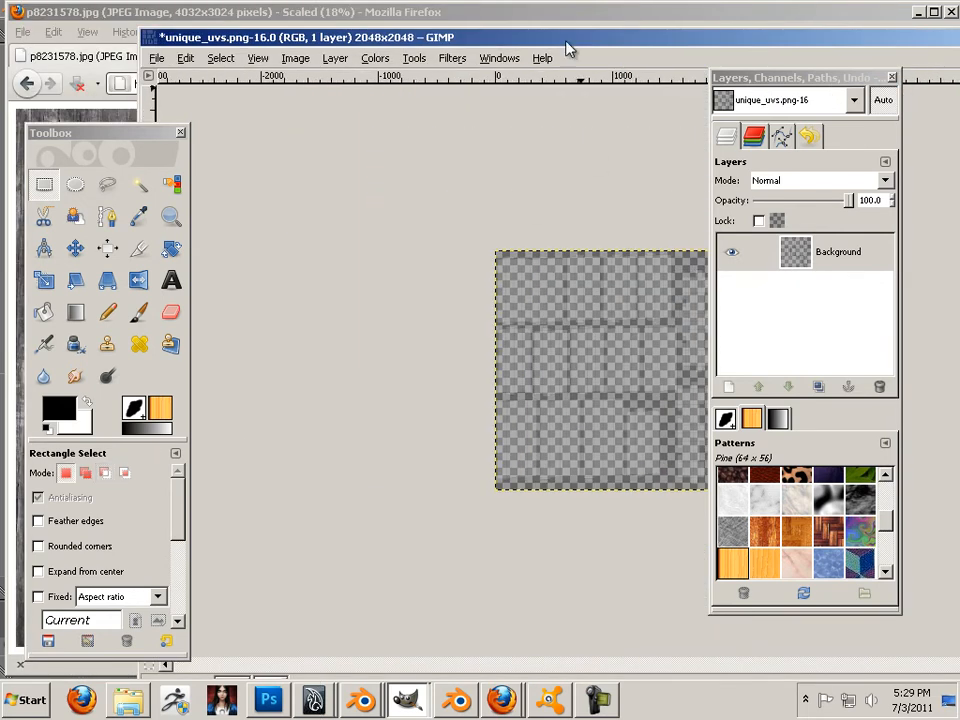
left_click_drag(568, 41, 382, 52)
Step: Raise the uv SNAP.png window from the Windows menu and move it left
left_click(311, 69)
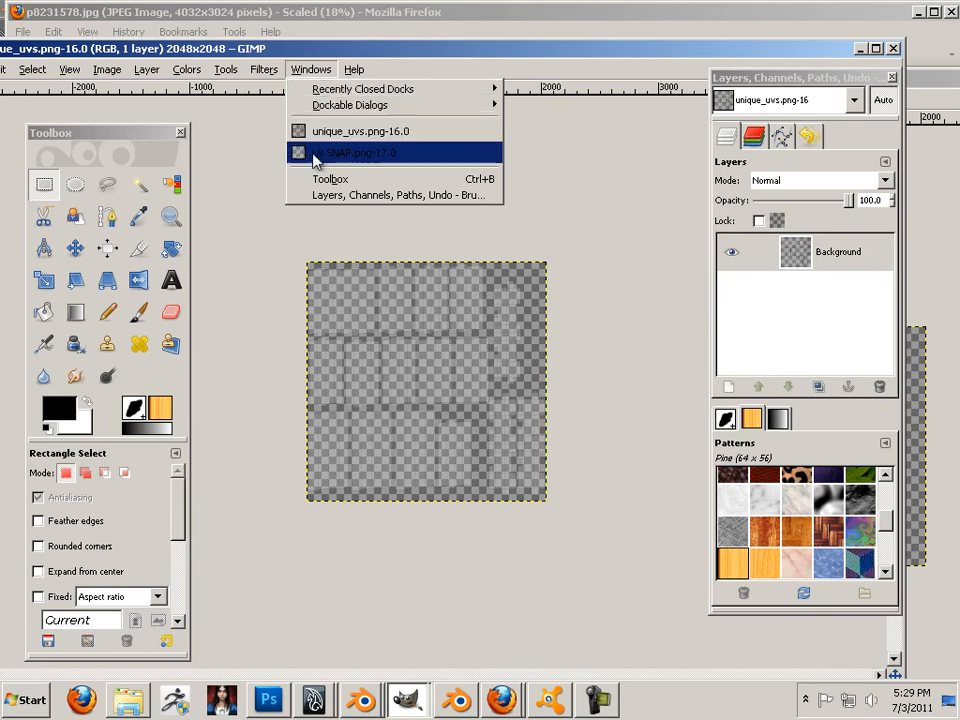
mouse_move(340, 117)
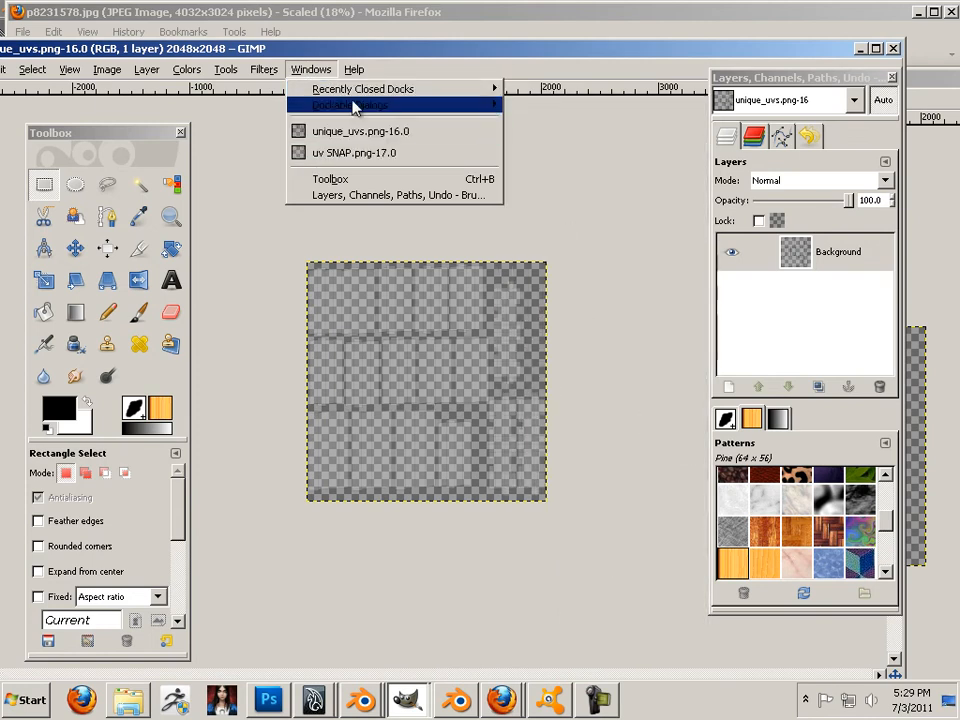
mouse_move(364, 91)
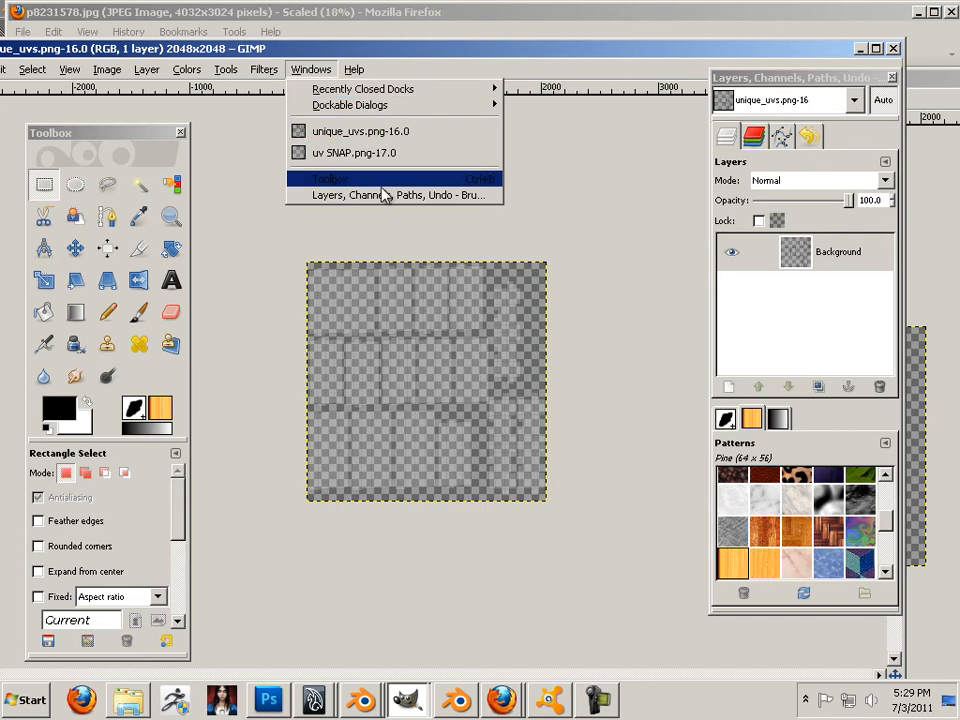
left_click(370, 136)
left_click(311, 69)
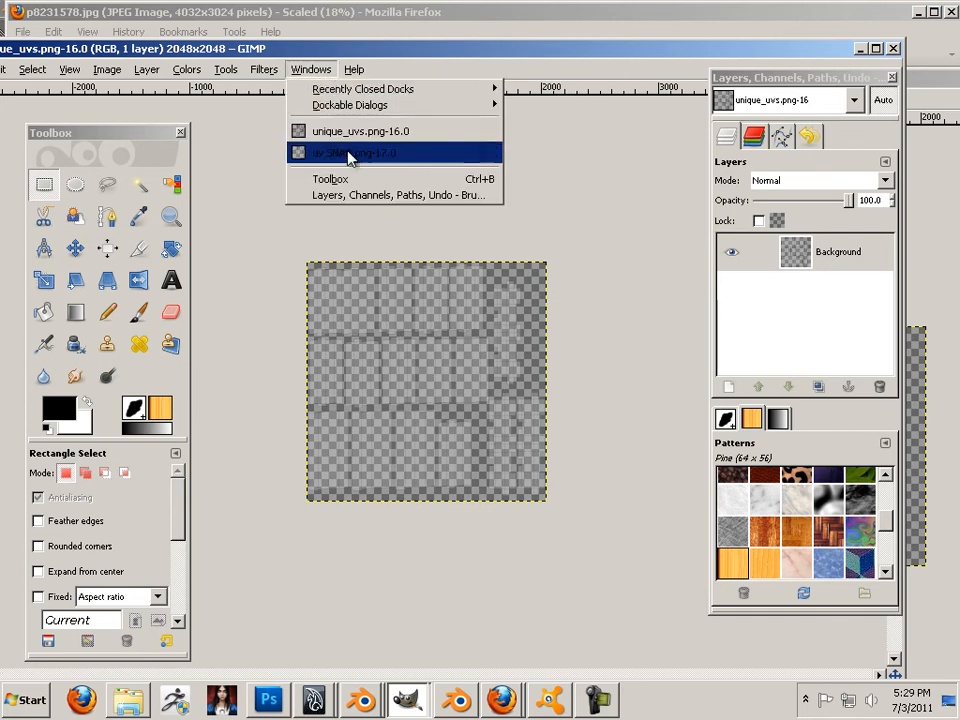
left_click(348, 152)
left_click_drag(528, 78, 166, 59)
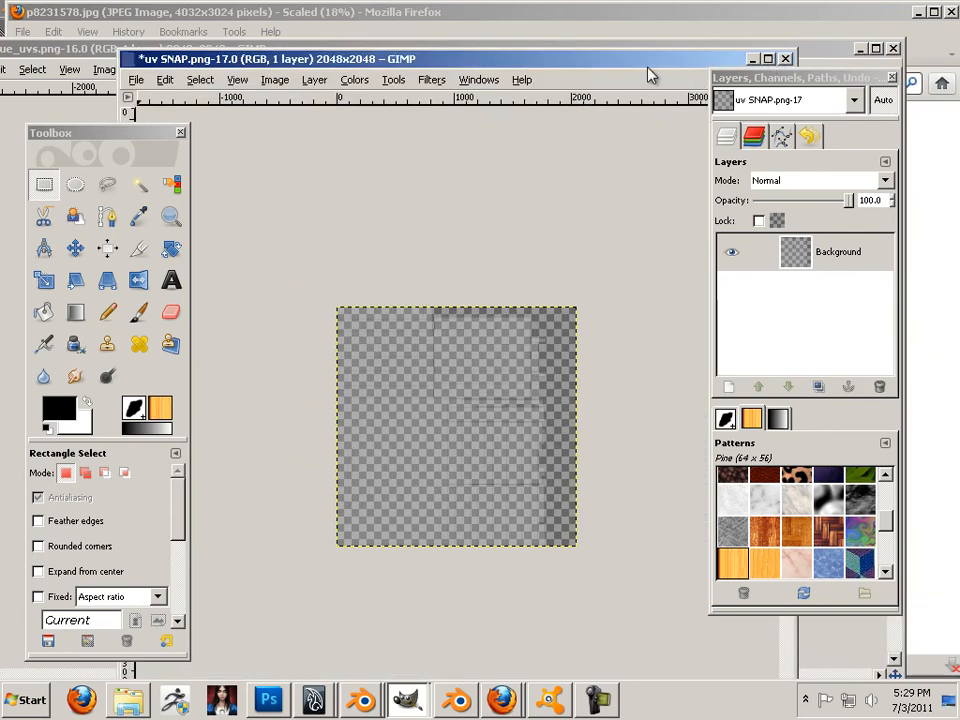
Step: Rearrange the uv SNAP and unique_uvs windows and the Layers panel to compare the images
mouse_move(648, 67)
left_mouse_down()
mouse_move(619, 64)
mouse_move(648, 68)
left_mouse_up()
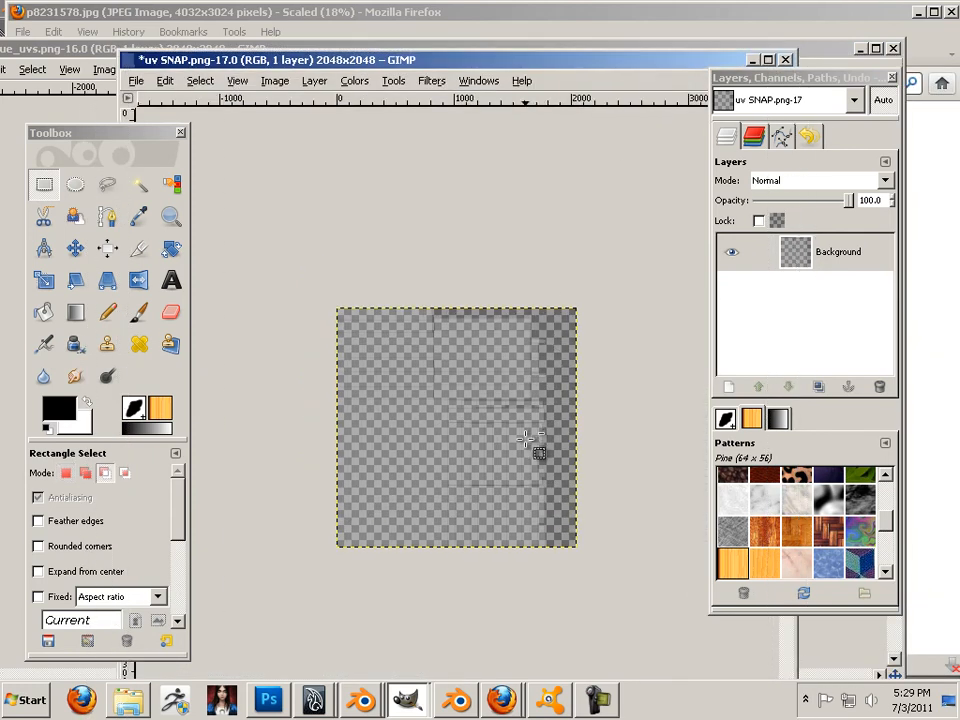
scroll(527, 440, "up", 4)
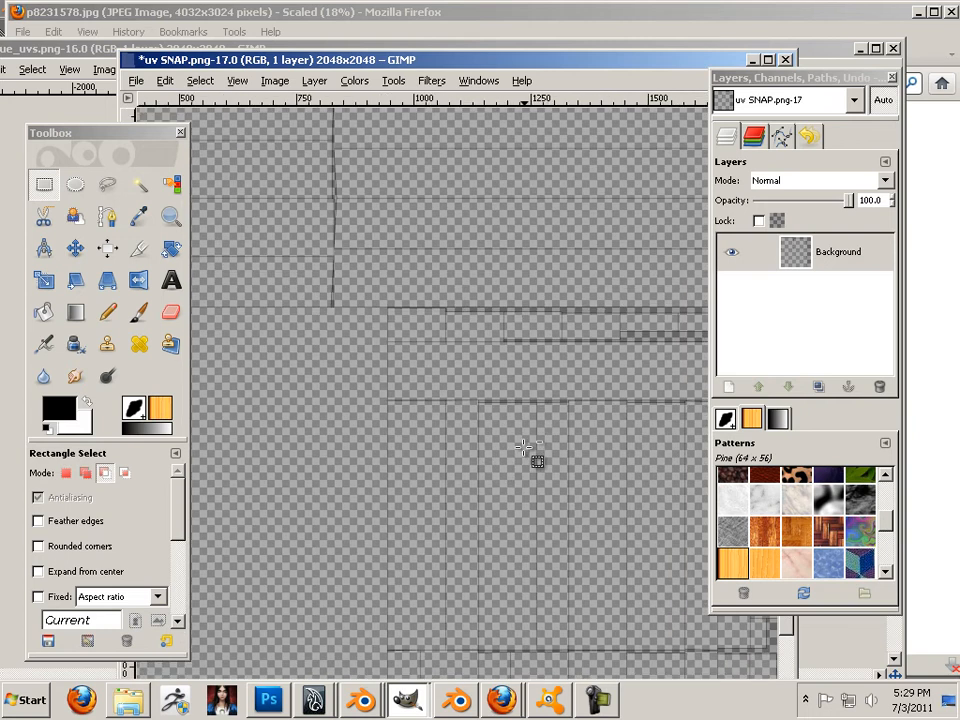
scroll(523, 447, "down", 3)
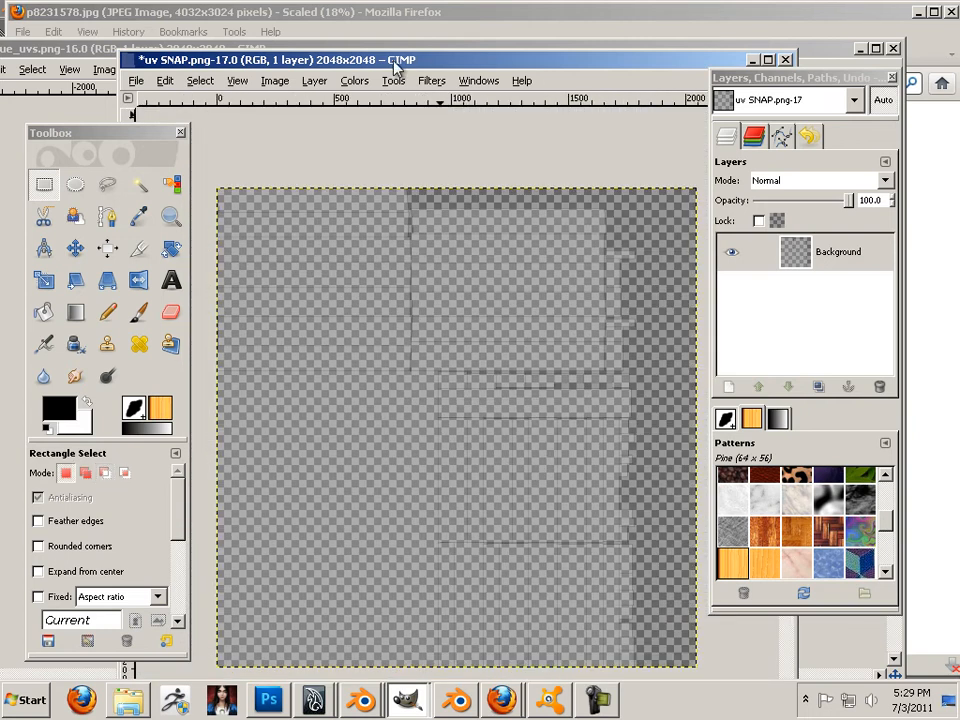
left_click_drag(395, 65, 869, 121)
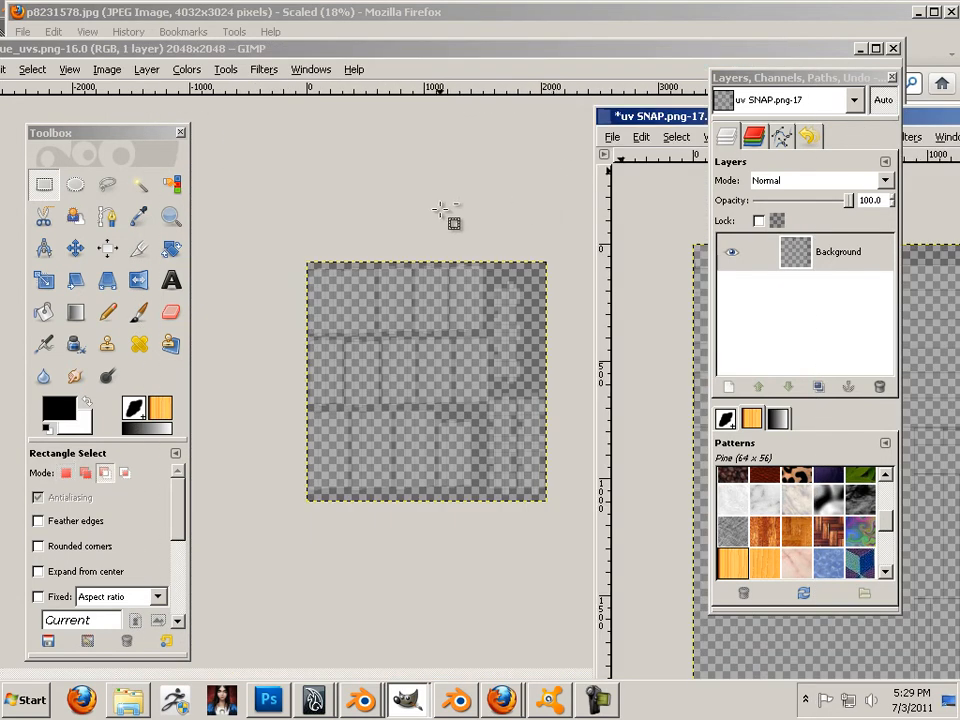
scroll(445, 213, "up", 3)
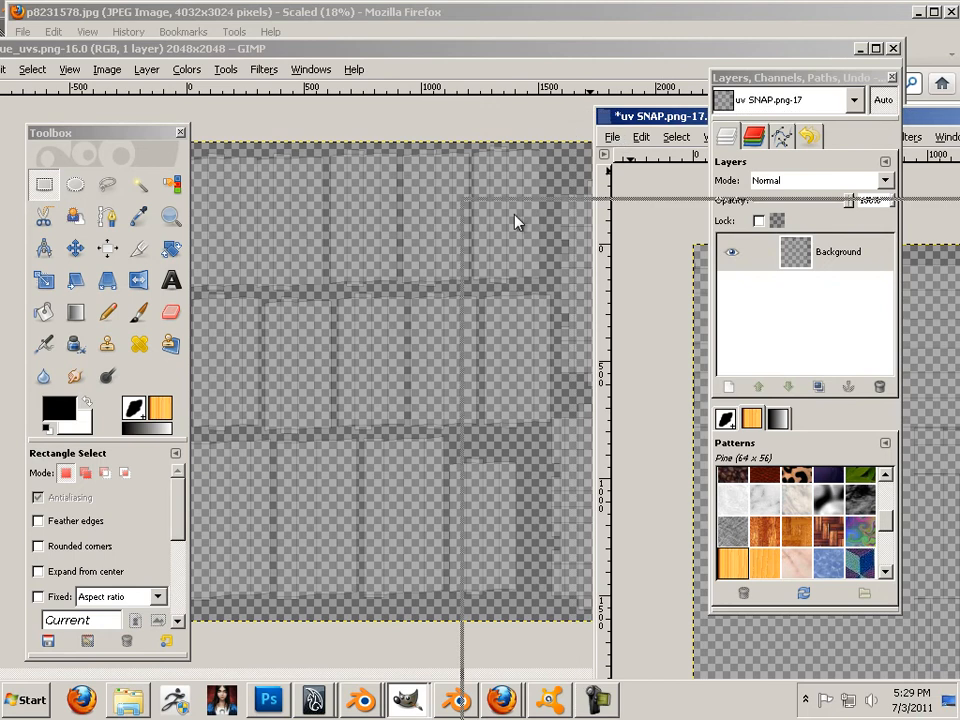
left_click_drag(515, 215, 503, 226)
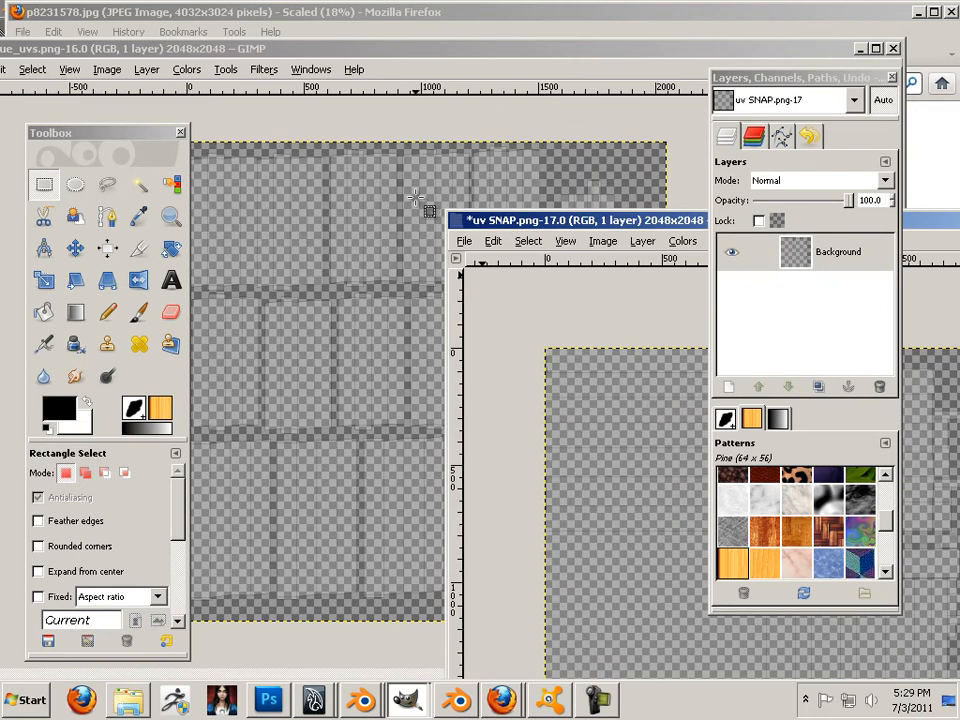
left_click(465, 245)
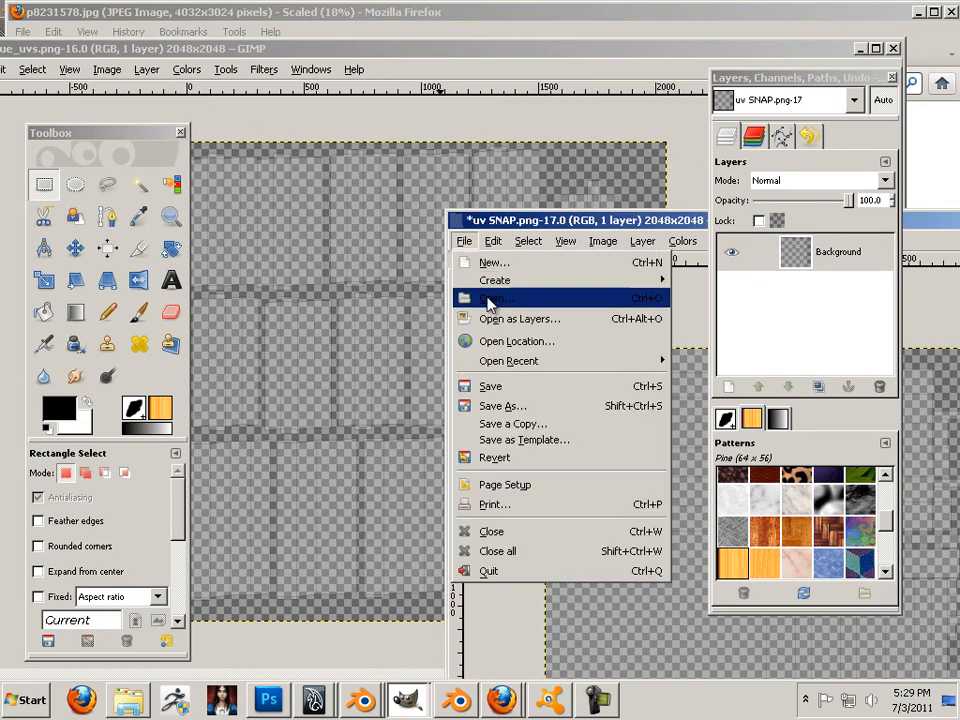
left_click(503, 300)
left_click_drag(593, 222, 361, 155)
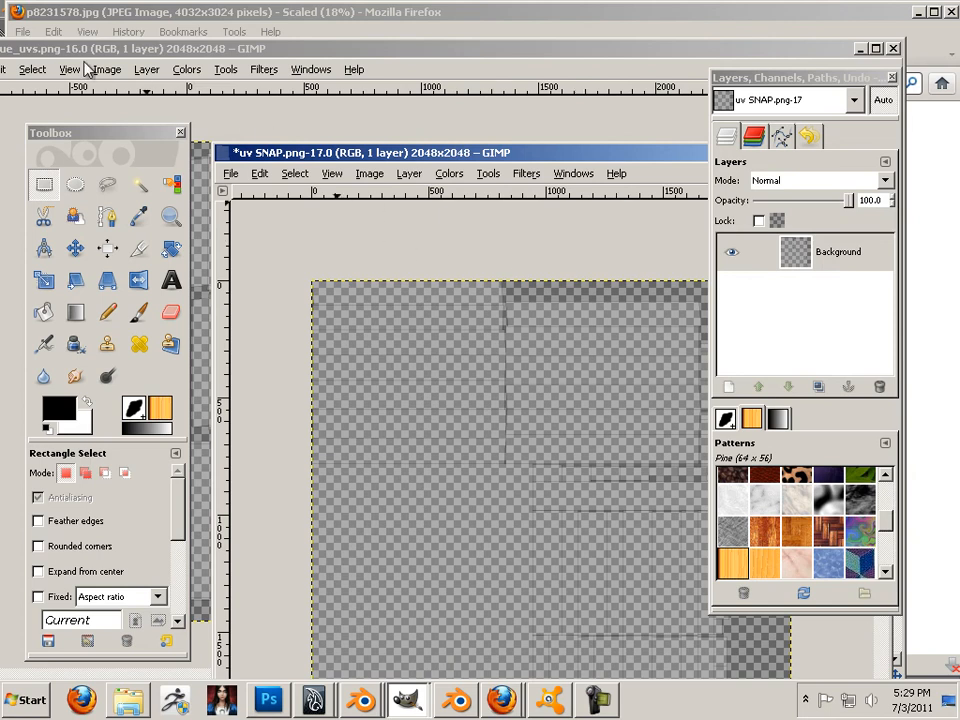
left_click_drag(65, 53, 97, 57)
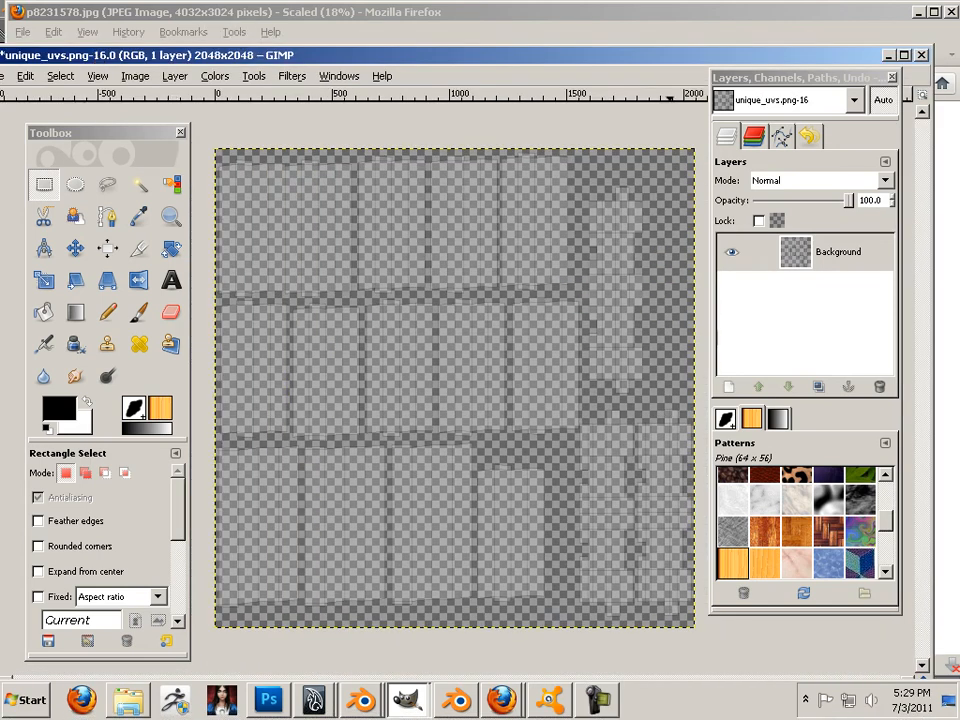
key("alt+Tab")
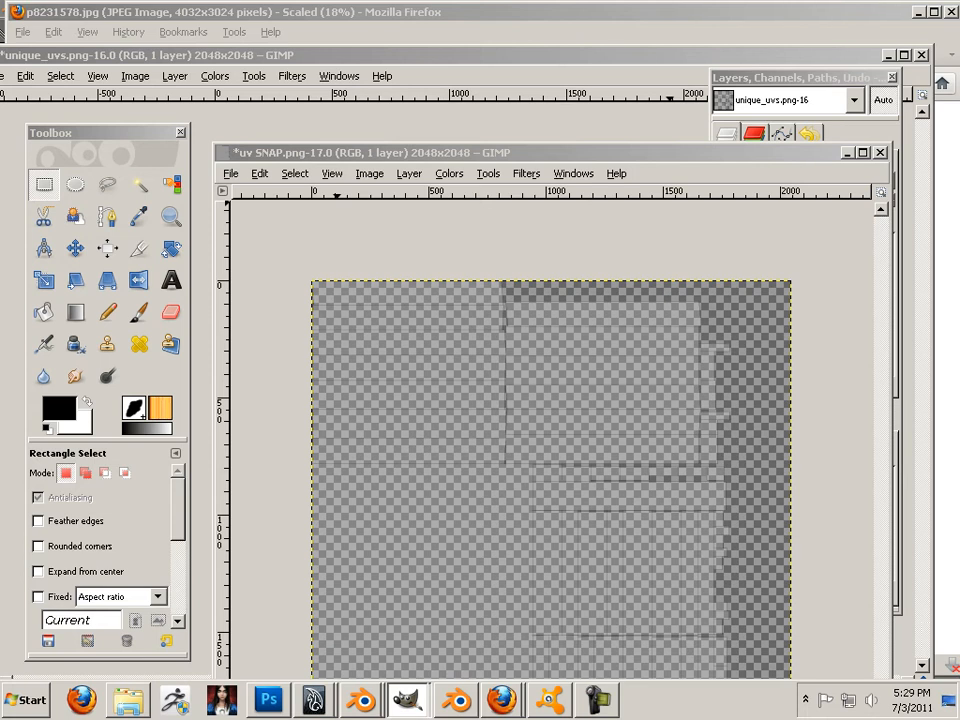
left_click(895, 403)
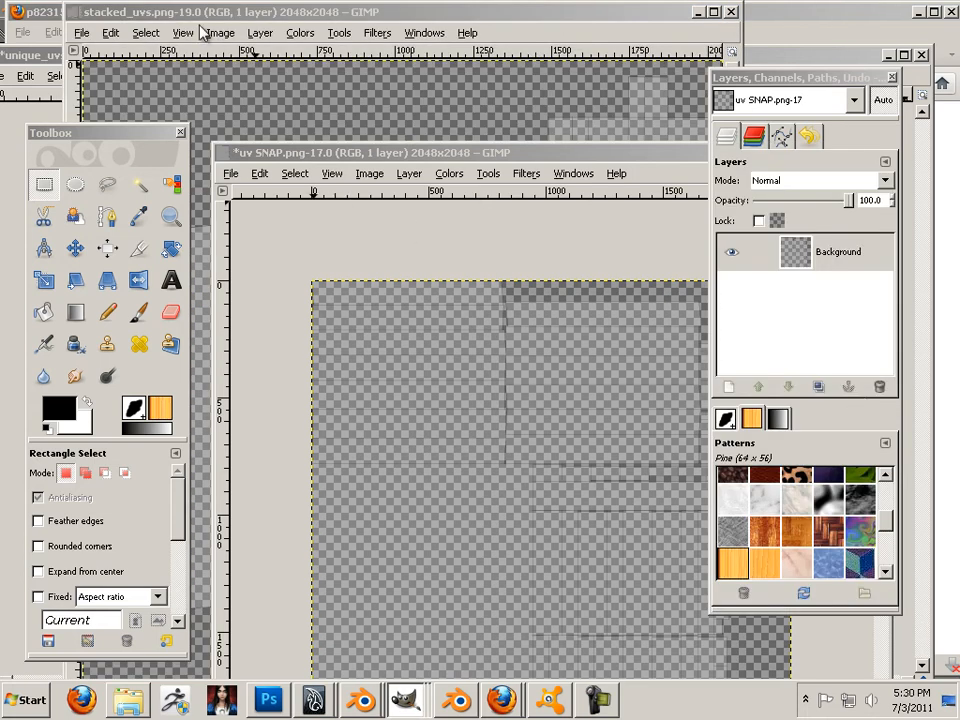
Step: Close uv SNAP.png with Don't Save, leaving unique_uvs.png in front
left_click(22, 57)
left_click_drag(70, 63, 164, 344)
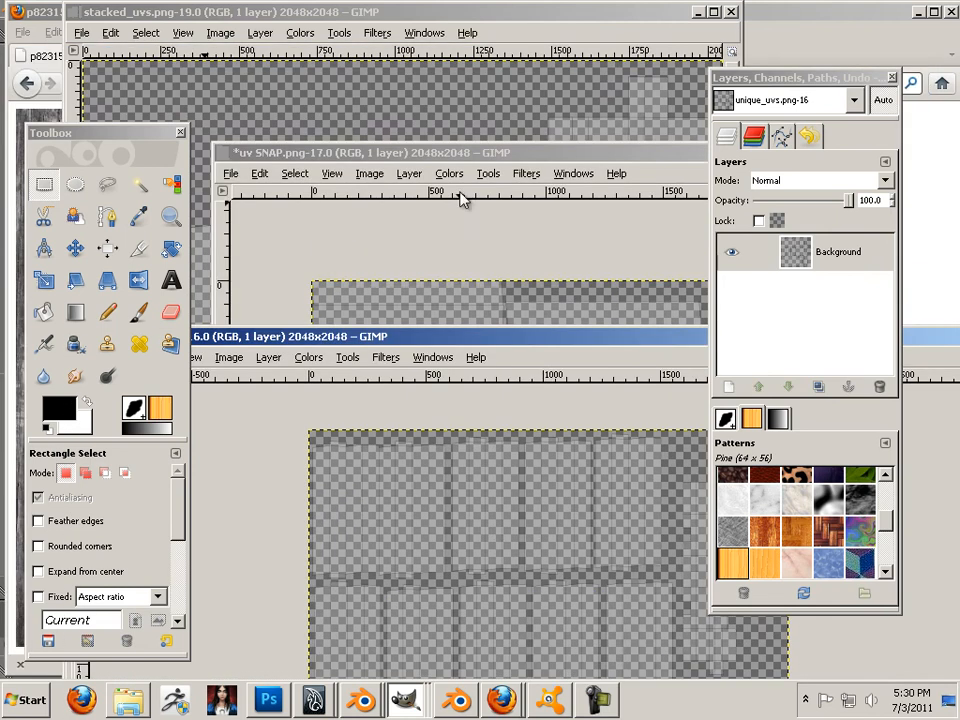
left_click_drag(362, 160, 70, 171)
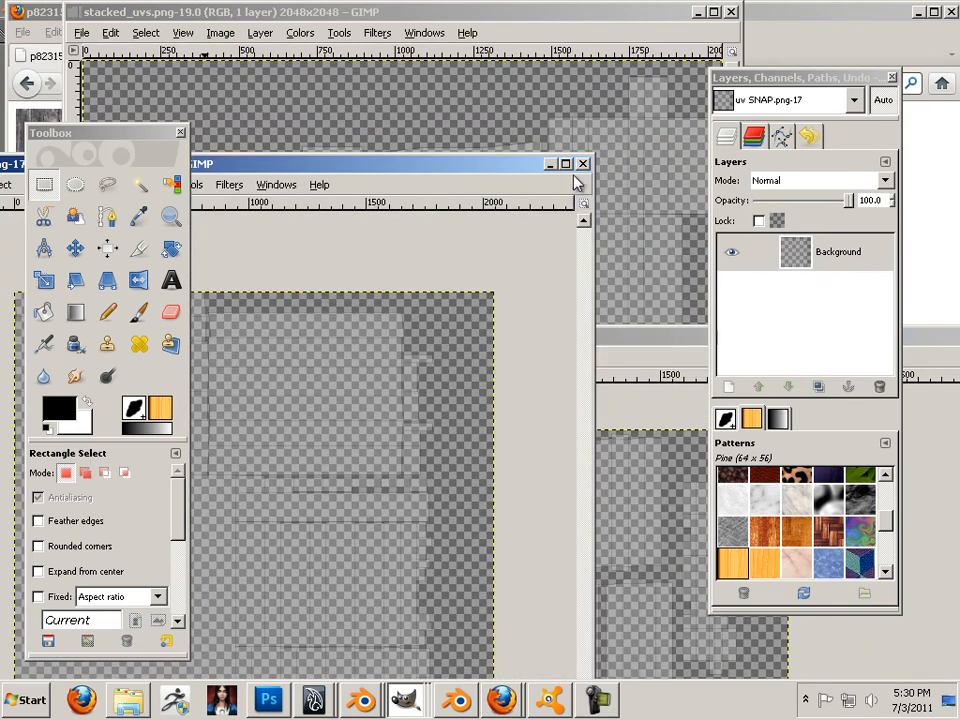
left_click(583, 163)
left_click(257, 600)
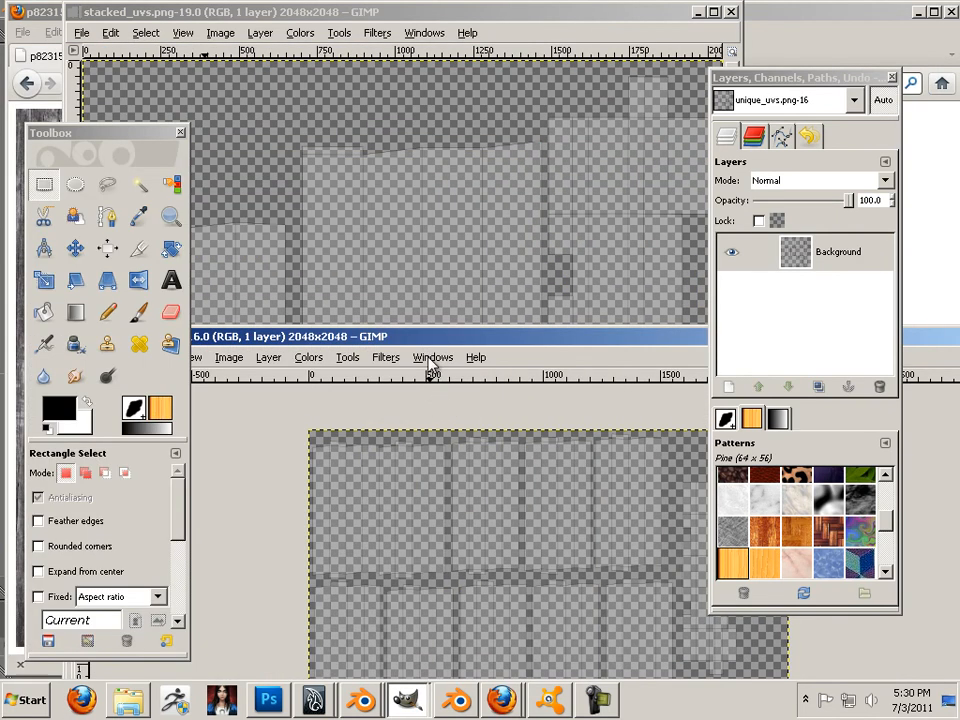
left_click_drag(413, 345, 397, 127)
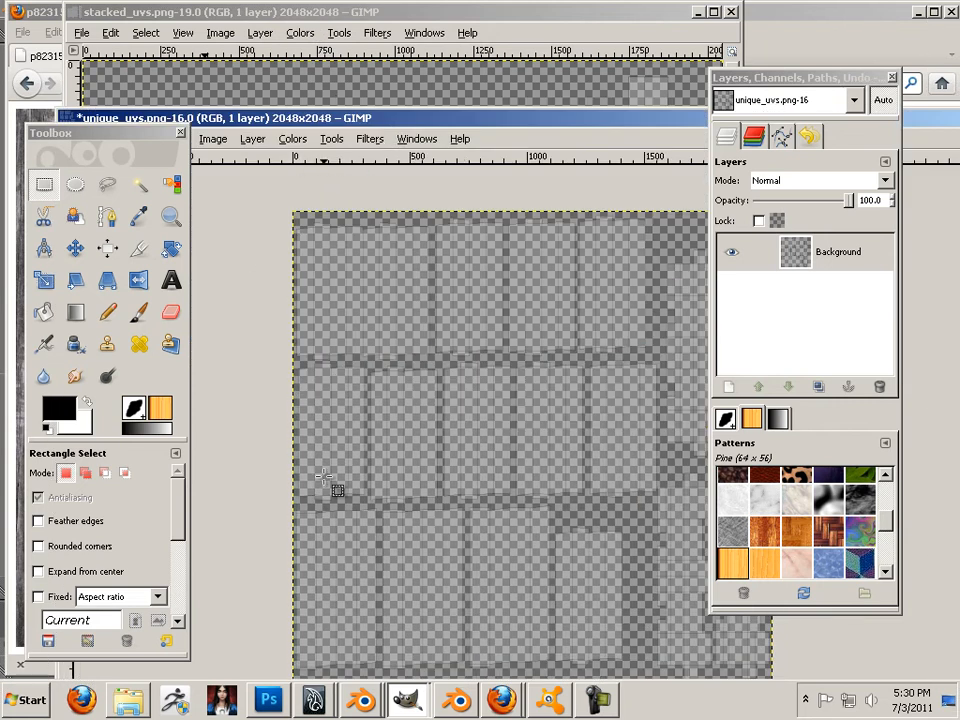
Step: Bring up the p8231578.jpg Firefox window and copy the wood photo with Copy Image
mouse_move(493, 705)
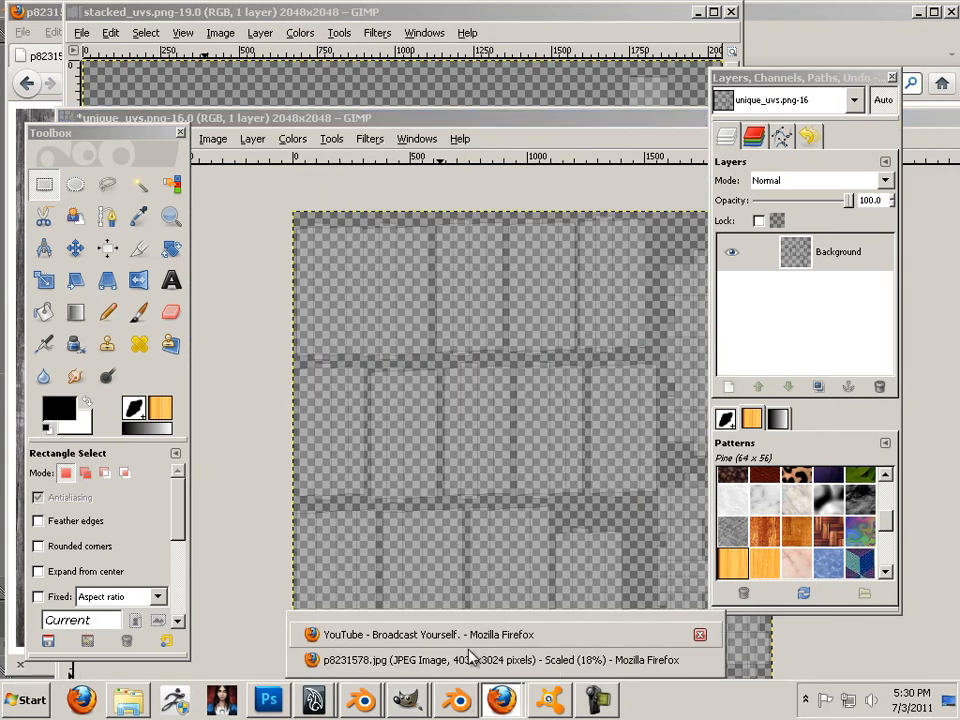
left_click(360, 492)
right_click(399, 484)
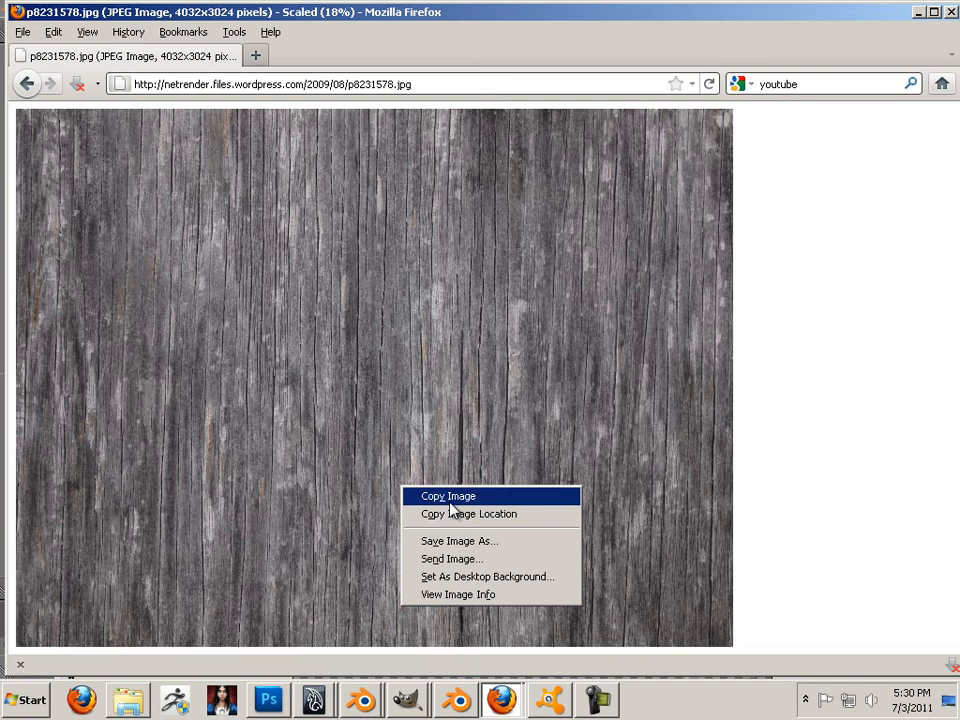
left_click(425, 497)
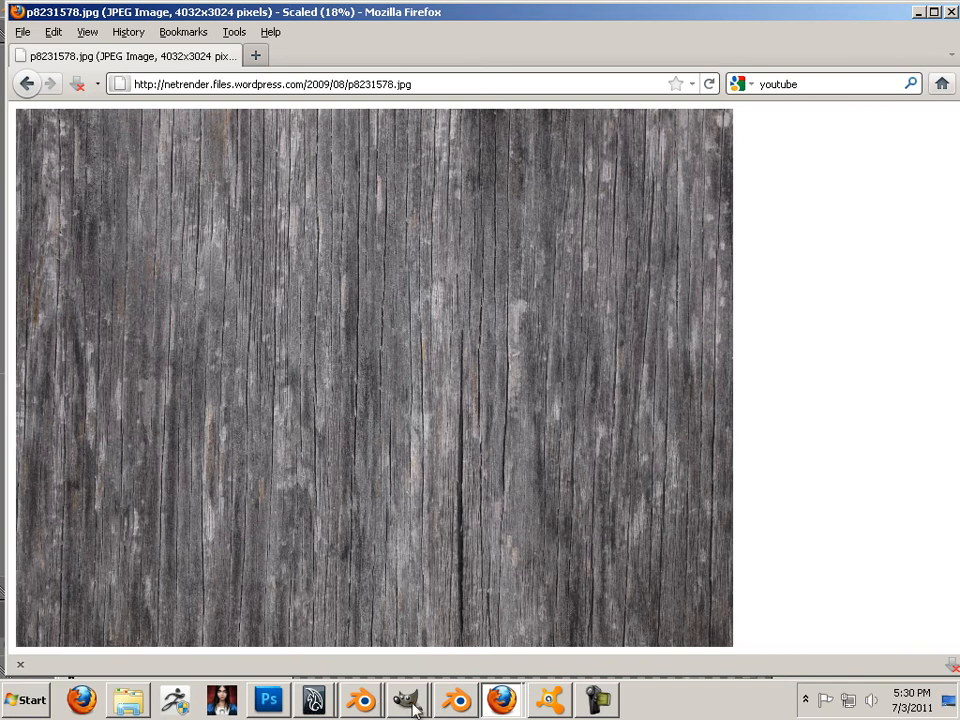
Step: Inspect the grey wood photo at full size, then fit it back in the window
left_click(380, 178)
scroll(460, 379, "down", 20)
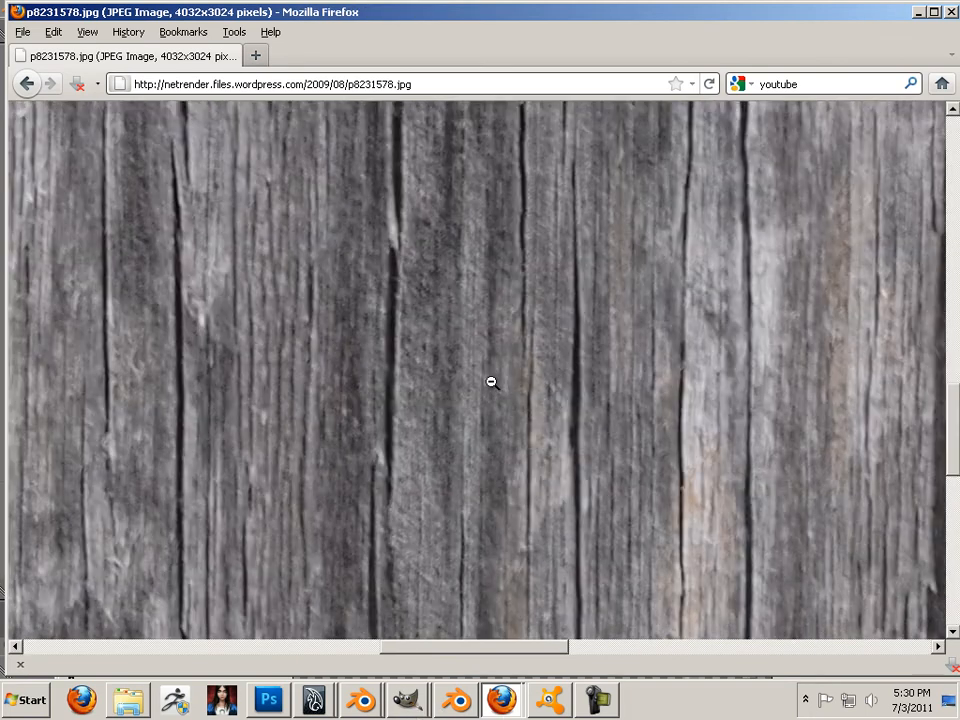
scroll(486, 360, "up", 5)
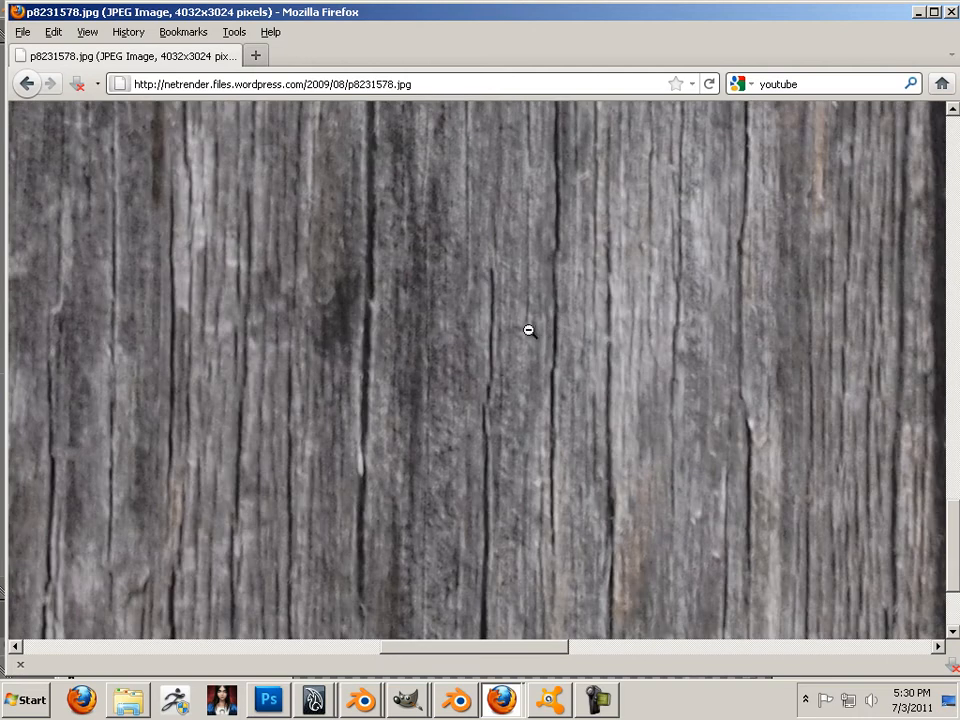
left_click(529, 330)
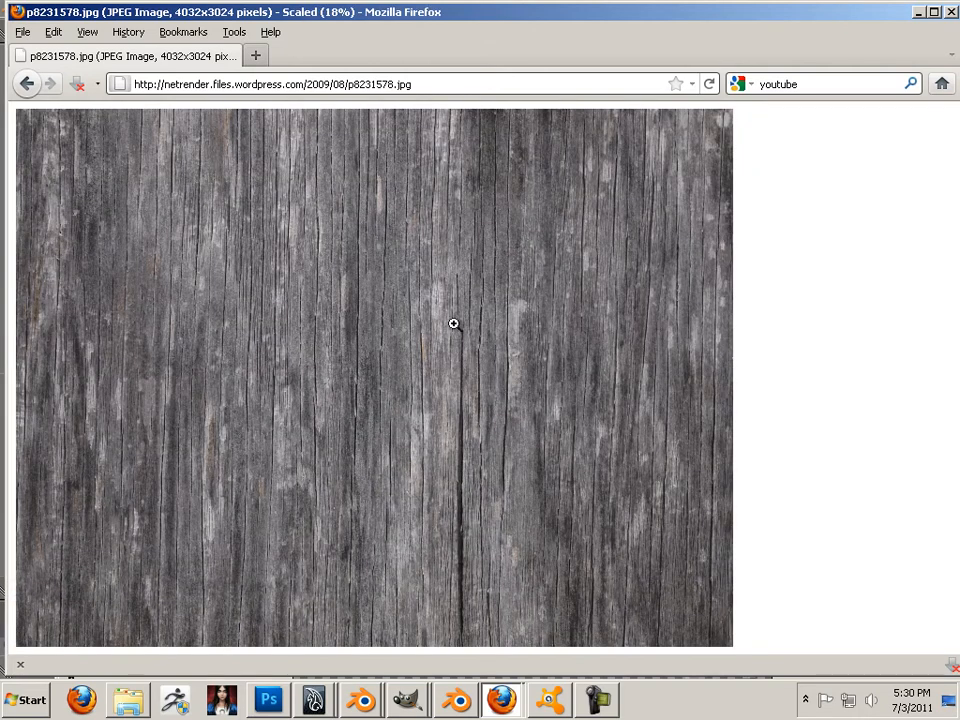
left_click(453, 323)
left_click(453, 325)
Step: Paste the copied wood photo into stacked_uvs.png with Paste as New Layer, then zoom out
mouse_move(458, 706)
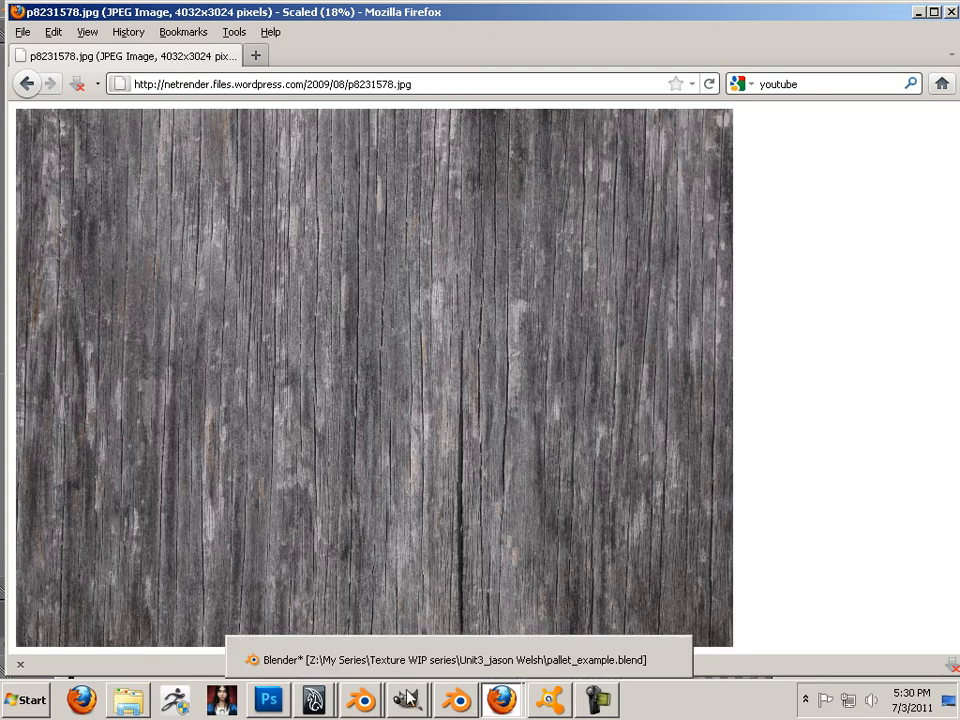
mouse_move(408, 697)
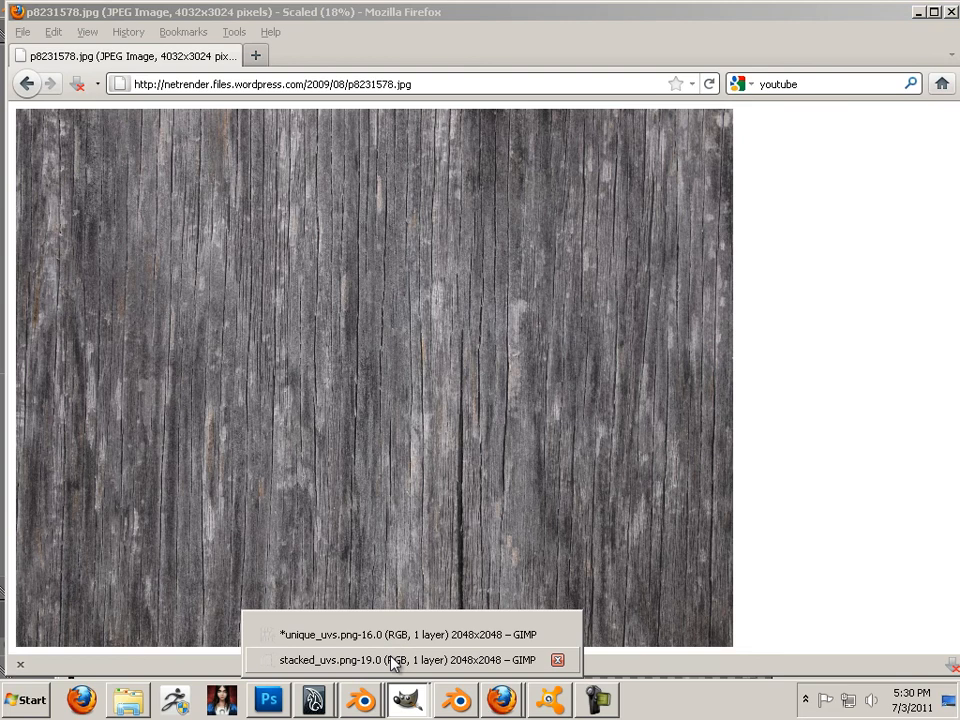
left_click(395, 660)
left_click_drag(115, 135, 880, 211)
left_click(82, 33)
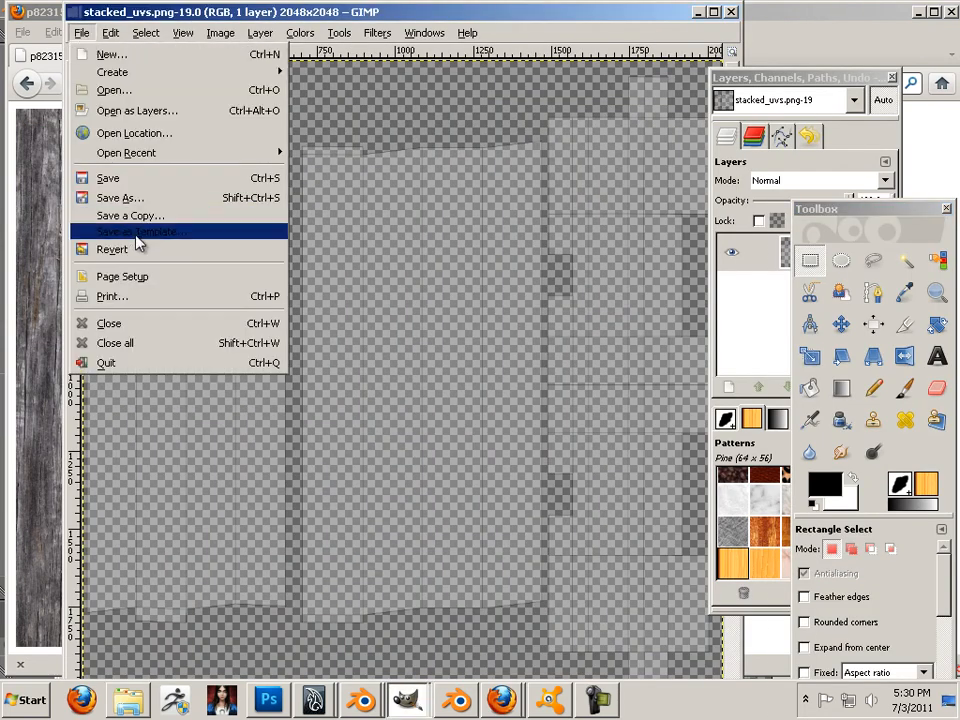
mouse_move(110, 33)
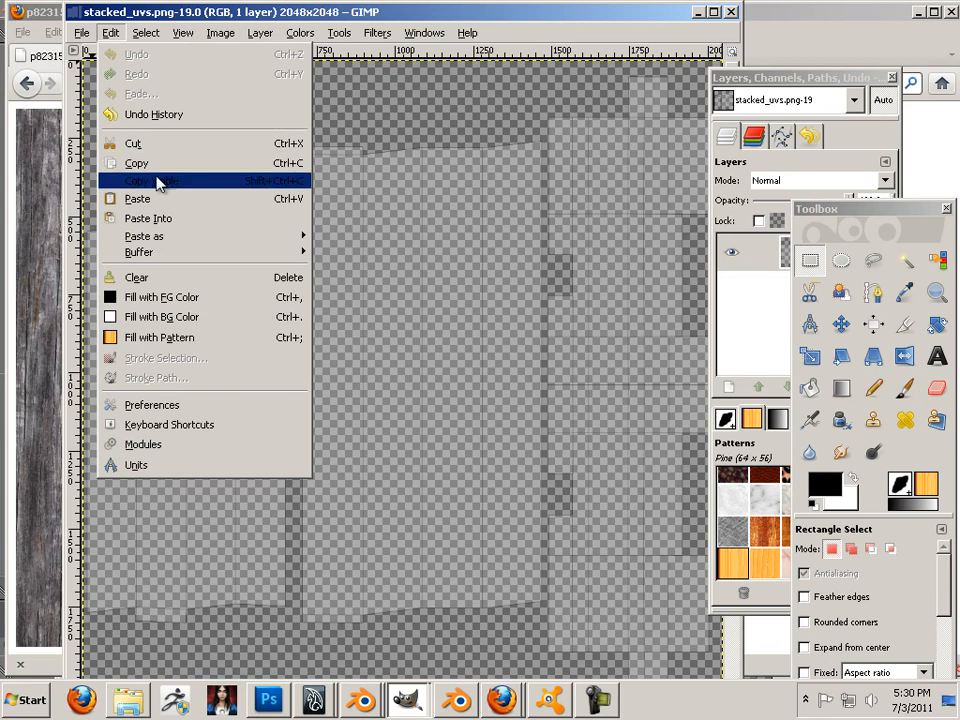
mouse_move(186, 237)
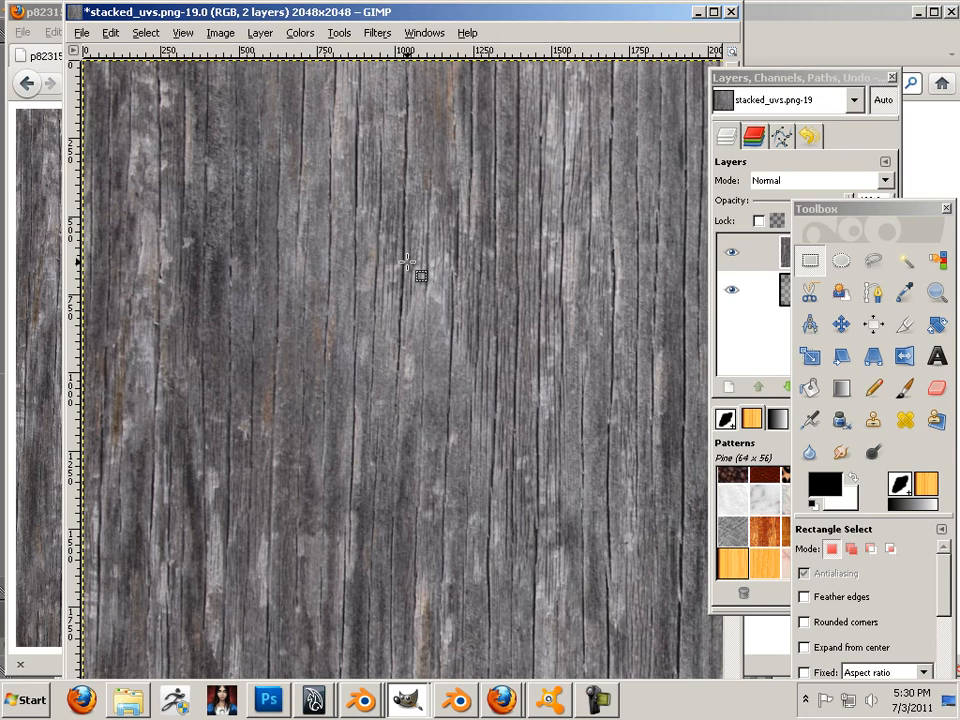
scroll(408, 263, "down", 4, "ctrl")
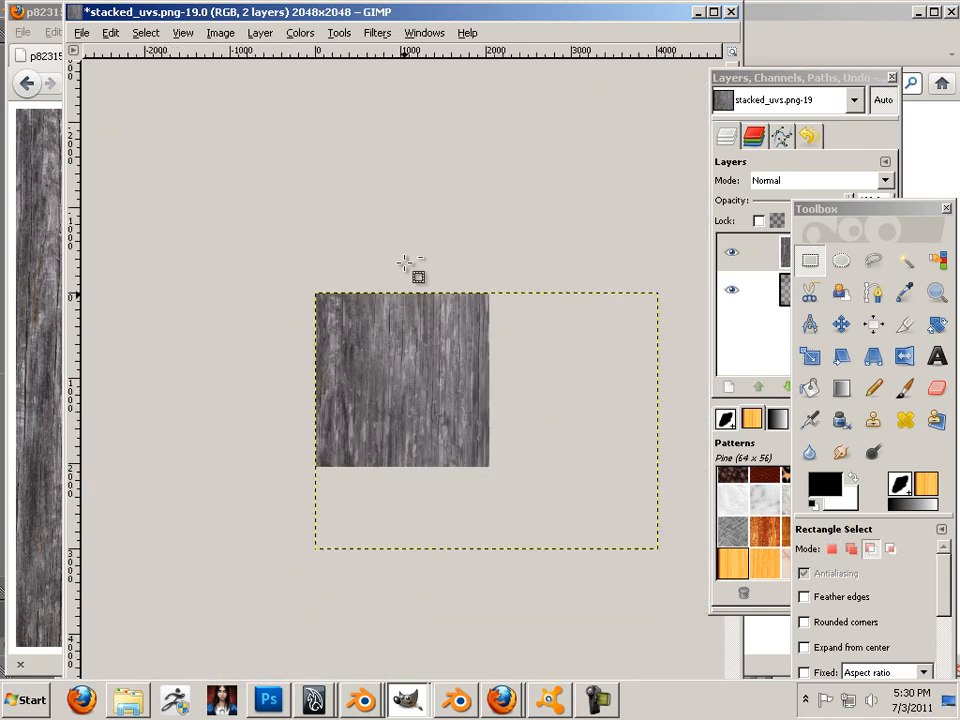
Step: Scale the pasted wood layer down with the Scale tool
left_click(810, 357)
left_click_drag(660, 557, 402, 382)
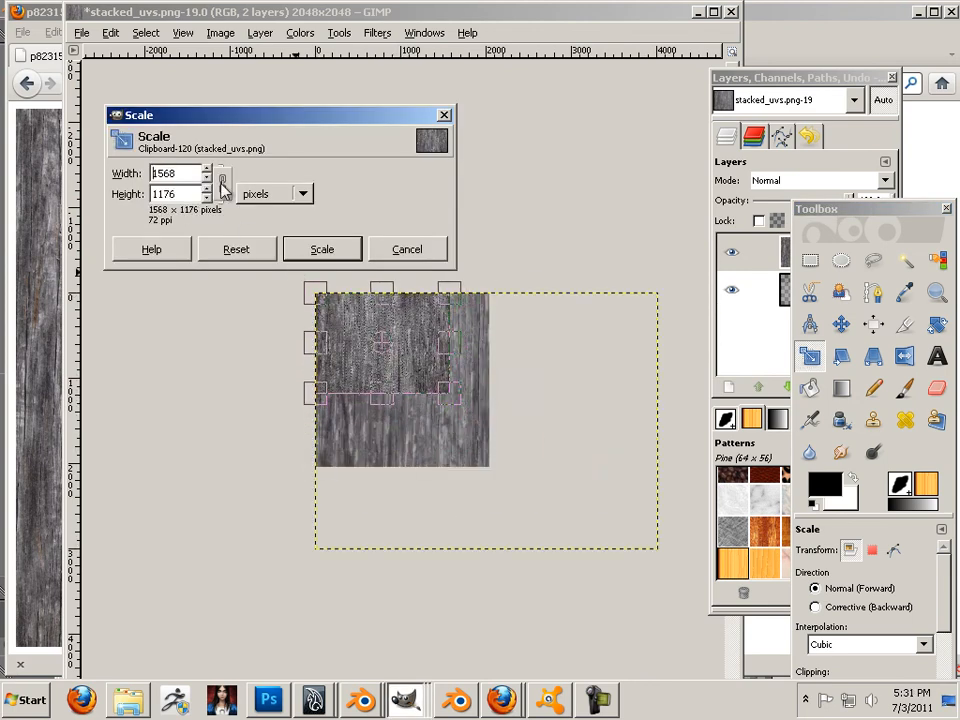
left_click(308, 250)
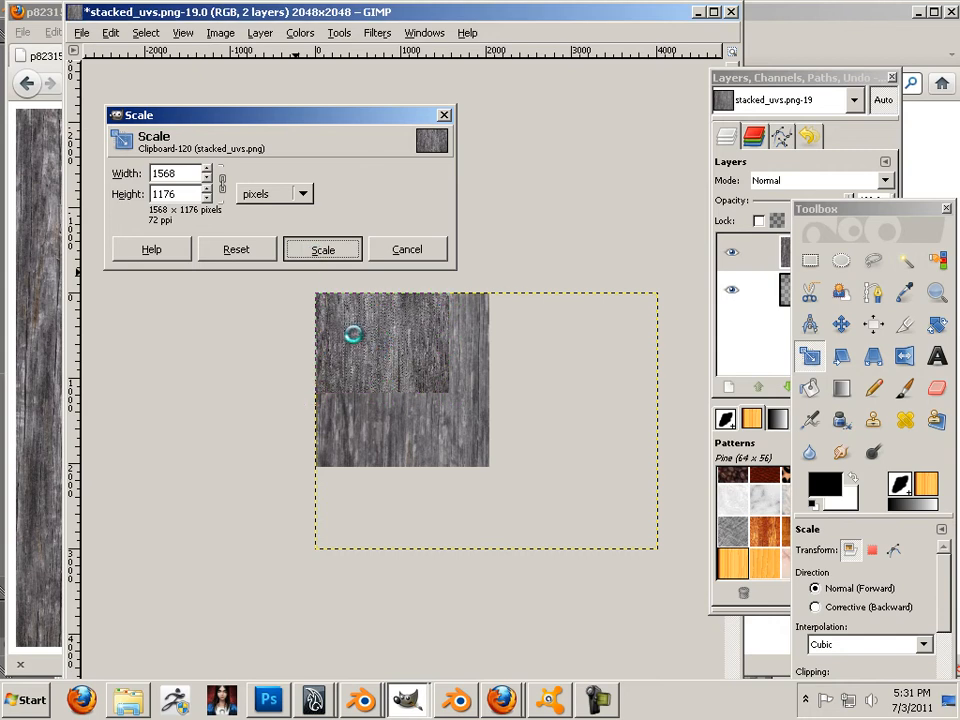
Step: Shrink the wood layer further from its bottom-right corner to 1392 × 1044 pixels
scroll(355, 340, "up", 3)
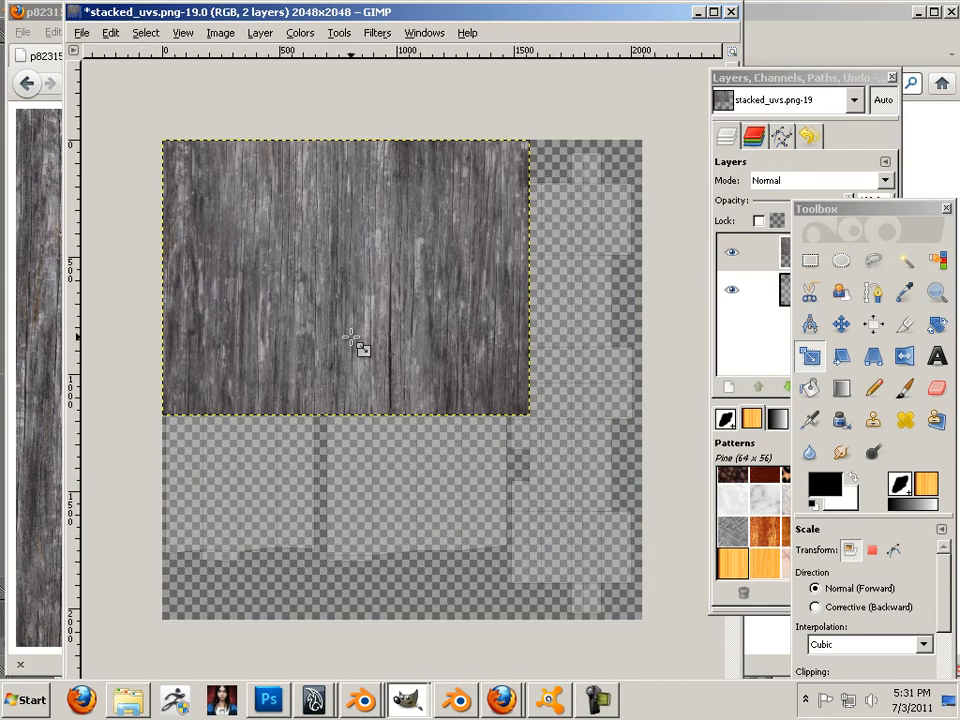
scroll(355, 340, "down", 1)
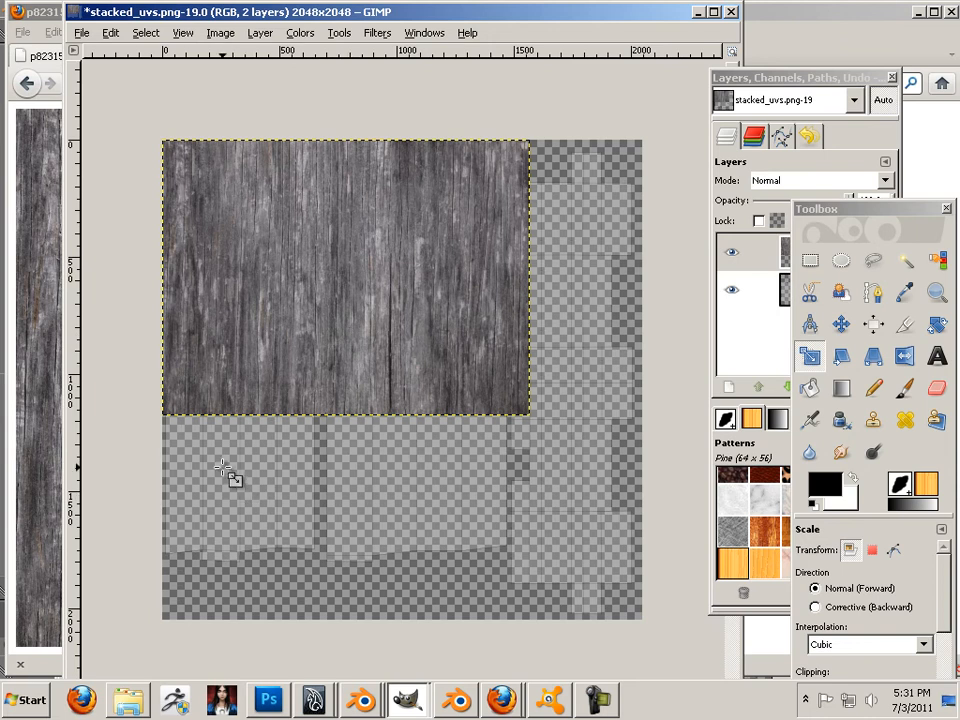
scroll(219, 434, "up", 1)
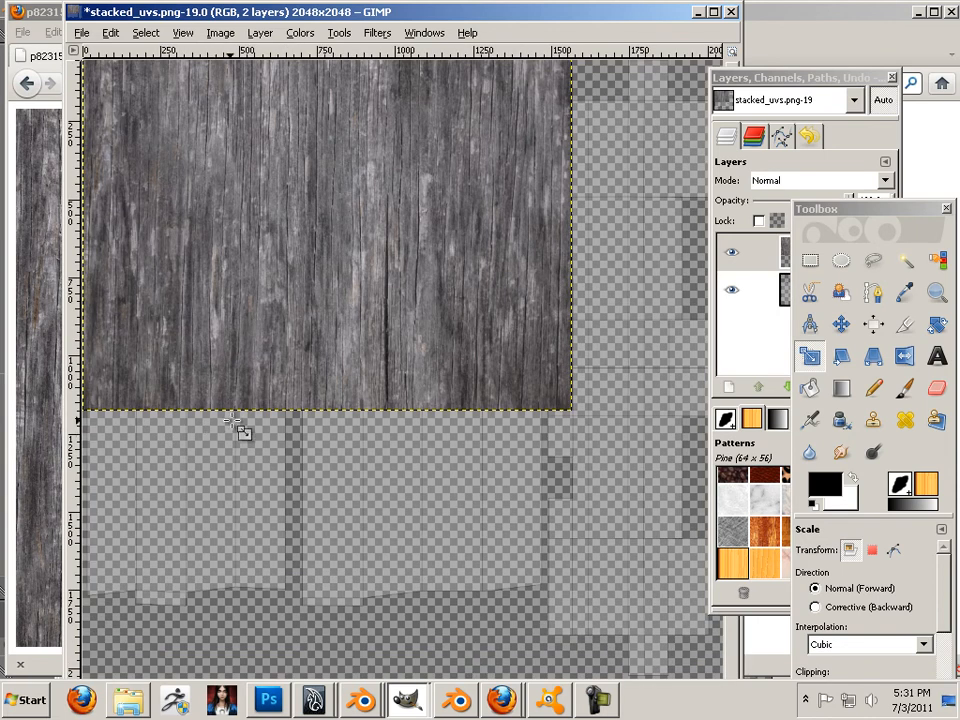
left_click_drag(236, 416, 321, 493)
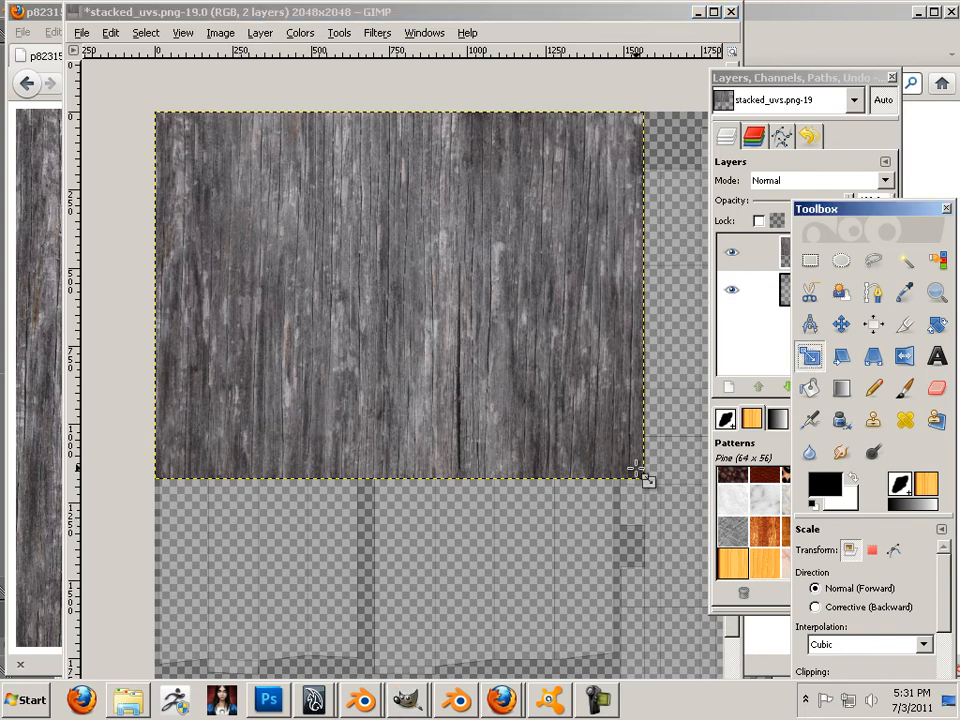
left_click_drag(643, 478, 550, 447)
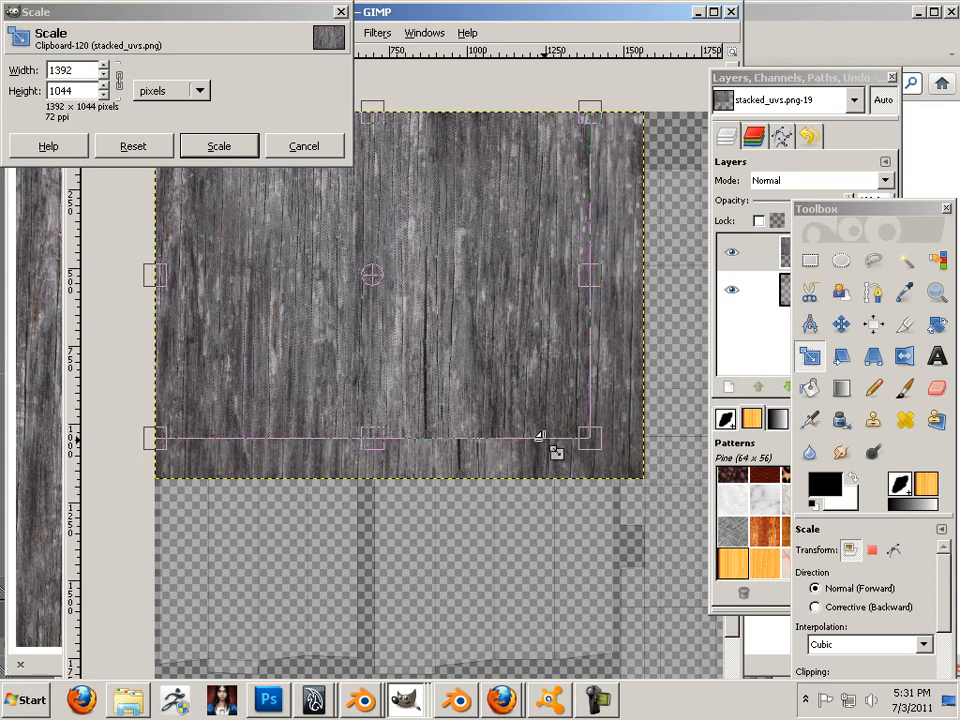
left_click(216, 147)
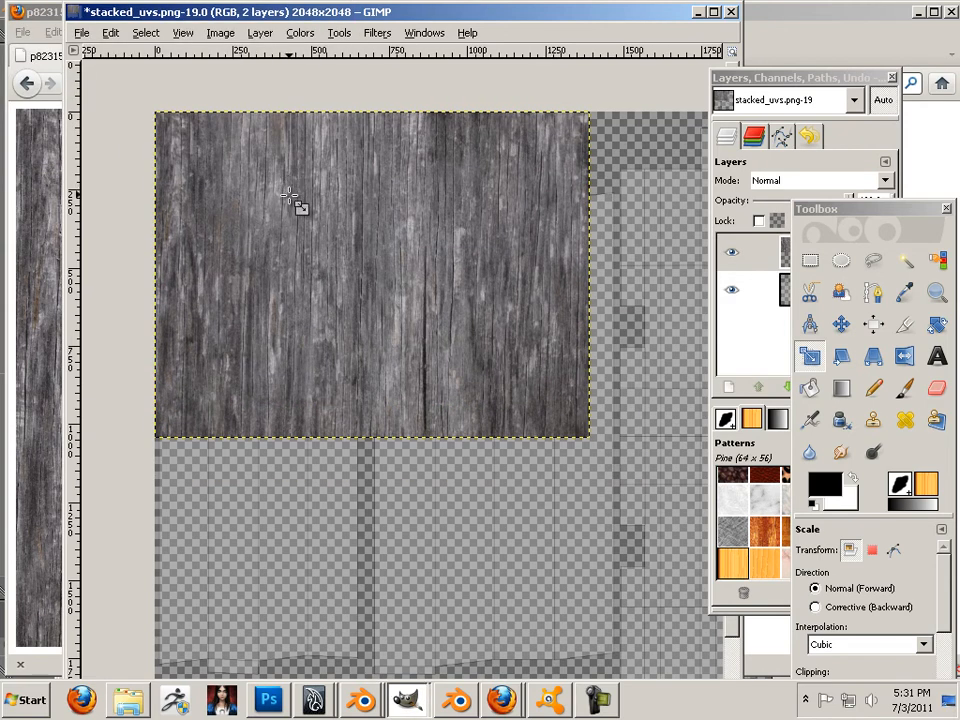
Step: Rescale the wood layer slightly, then stretch its bottom edge down to 1392 × 1506 pixels
scroll(306, 258, "down", 1)
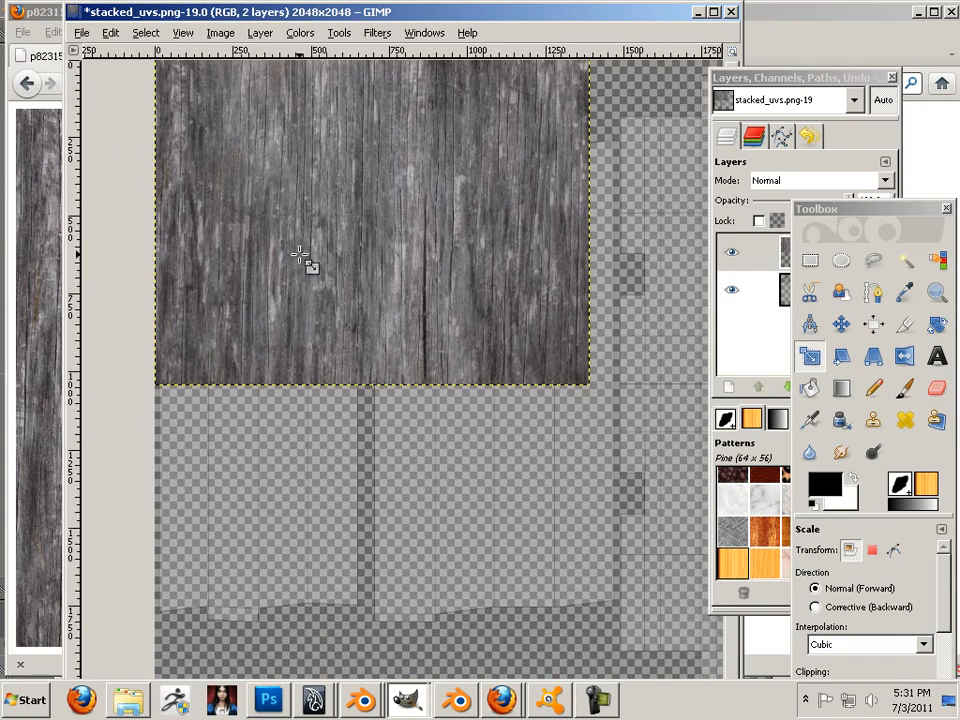
left_click_drag(299, 254, 302, 260)
left_click(233, 151)
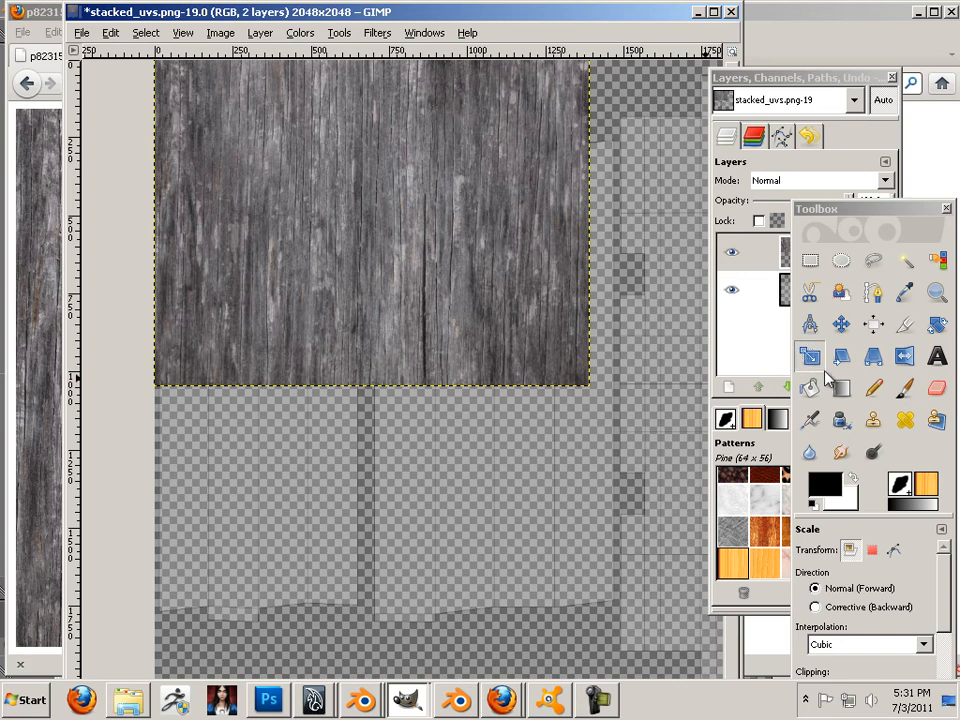
left_click(470, 318)
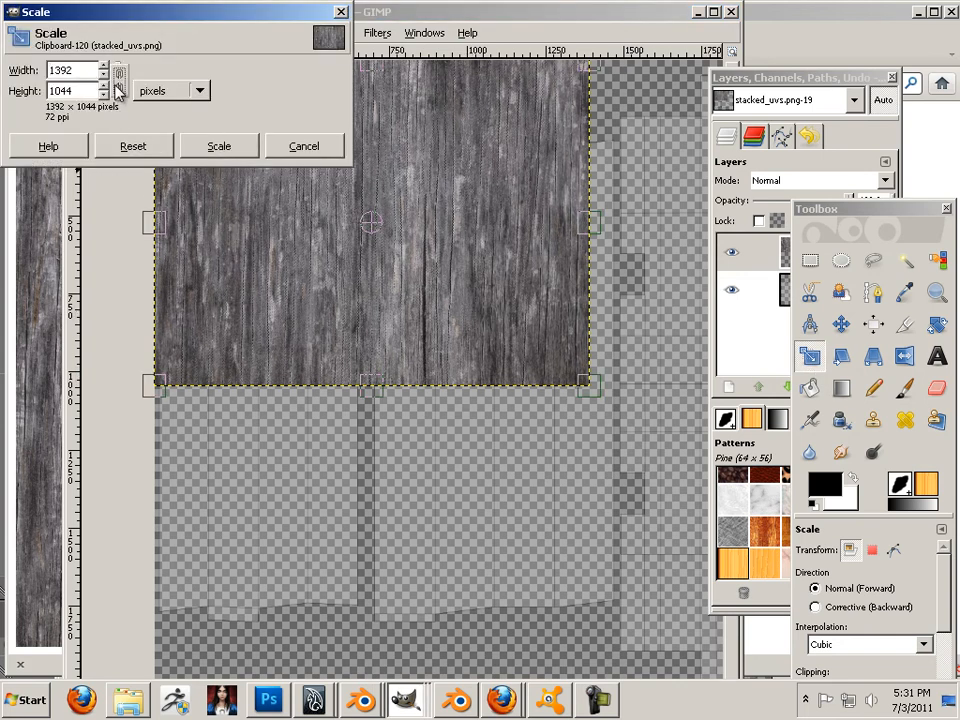
left_click_drag(371, 391, 371, 534)
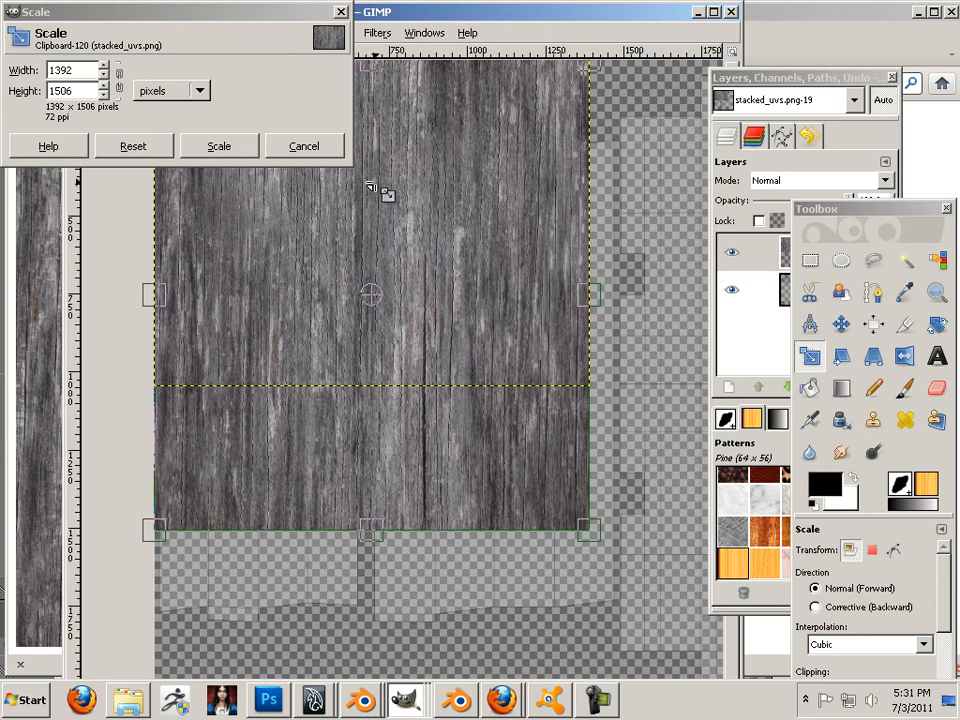
left_click(217, 147)
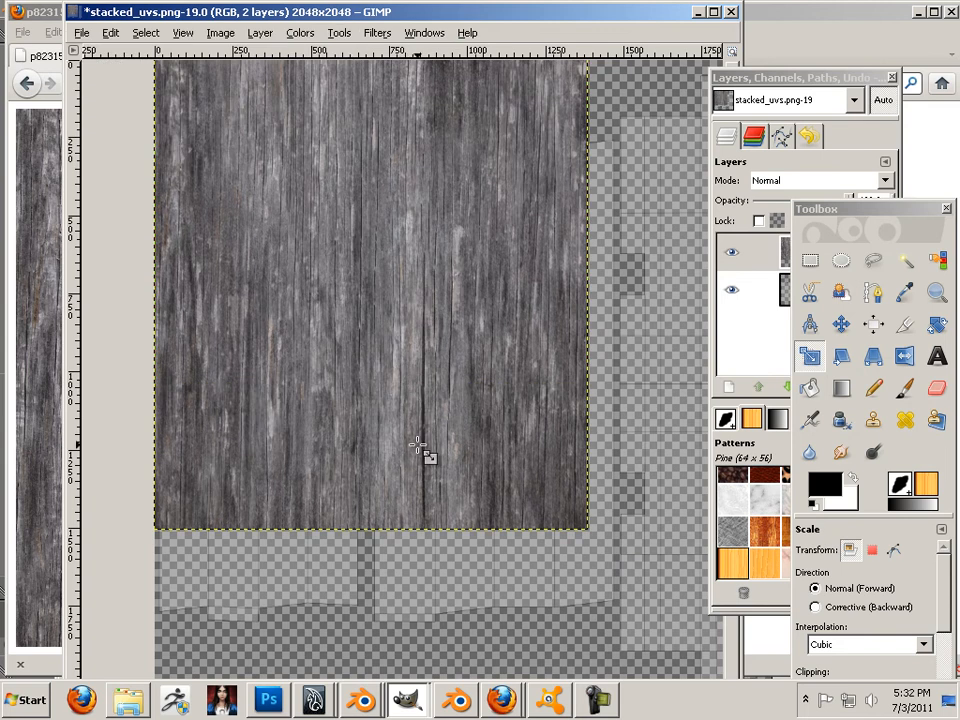
Step: Copy the wood layer and paste it back as a new layer
scroll(394, 437, "down", 2)
scroll(392, 434, "up", 1)
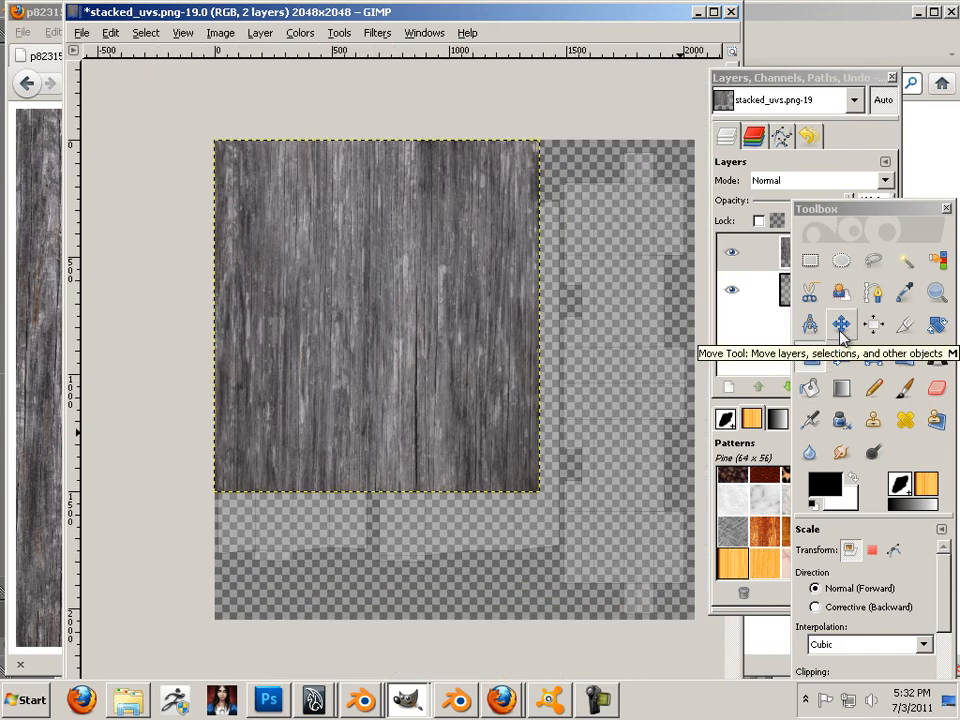
left_click(110, 33)
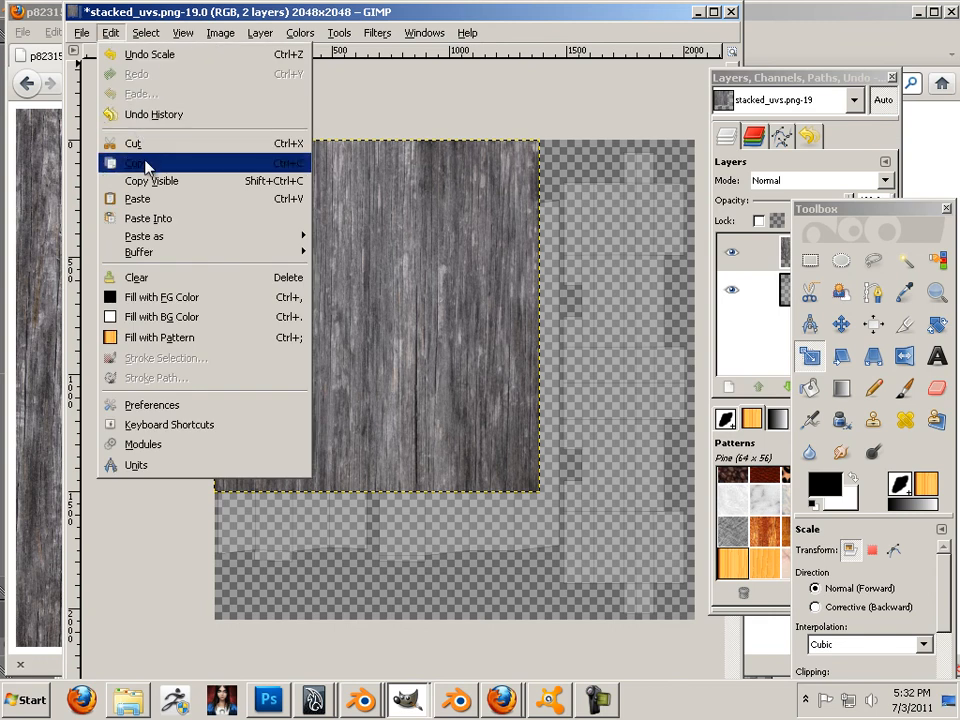
left_click(125, 161)
left_click(112, 38)
mouse_move(178, 240)
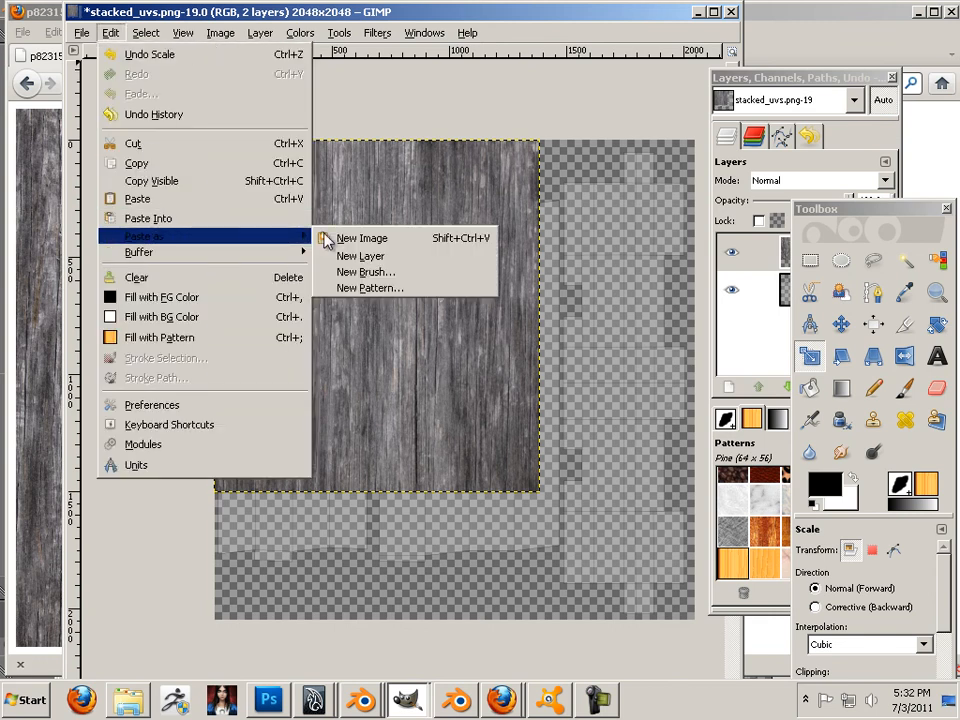
left_click(378, 258)
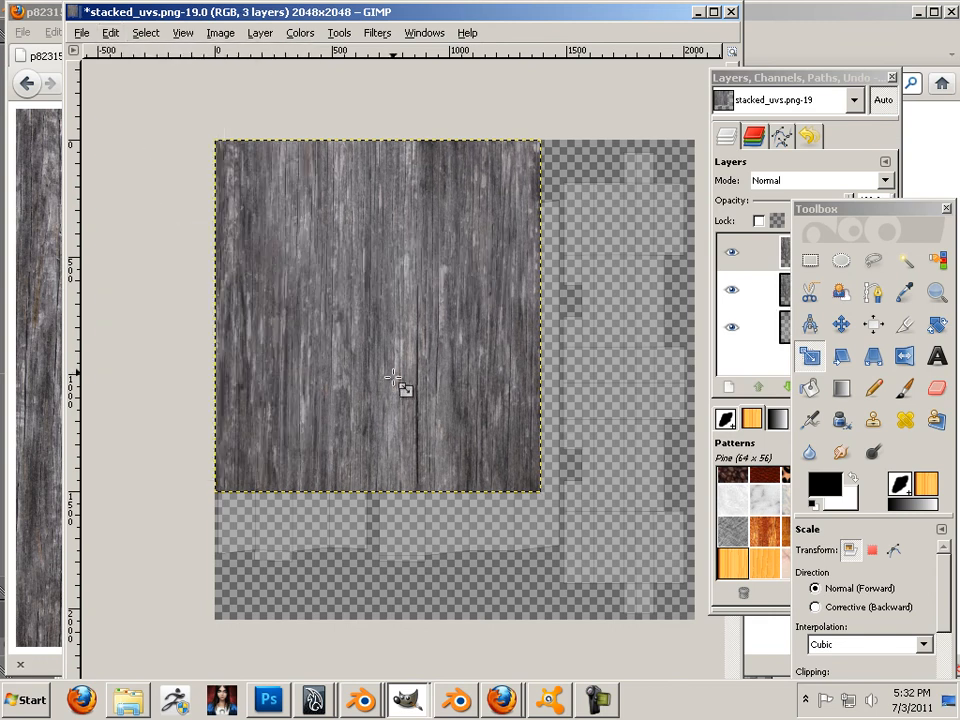
Step: Move the new wood copy down so it sits directly below the original
left_click(838, 326)
mouse_move(446, 317)
left_mouse_down()
mouse_move(407, 572)
mouse_move(409, 540)
mouse_move(418, 541)
left_mouse_up()
left_click(937, 388)
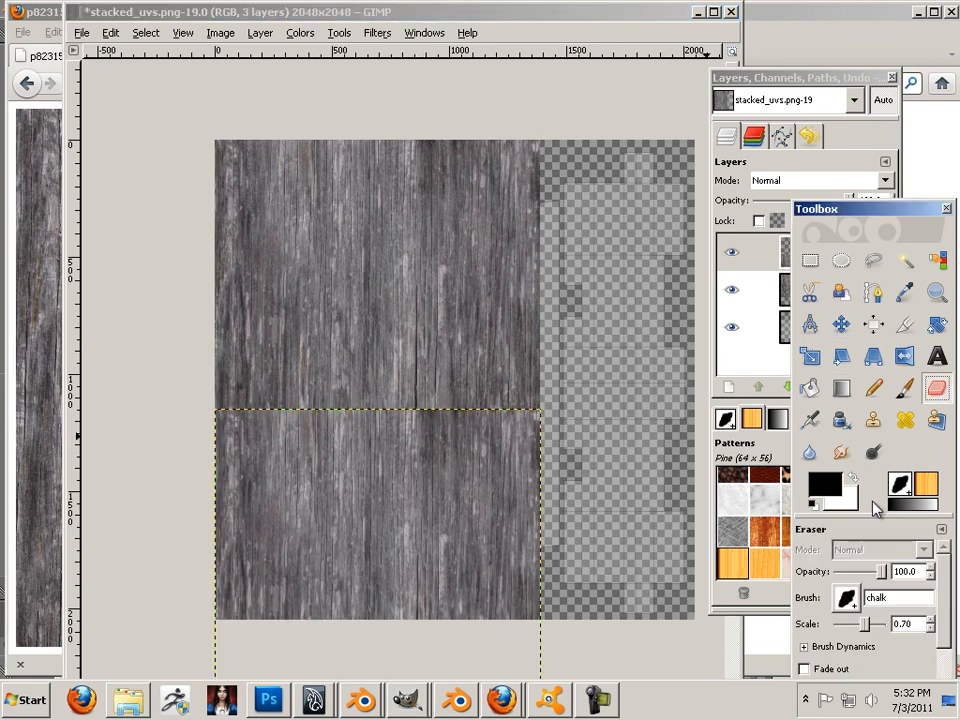
Step: Erase along the seam using the Galaxy, Big brush, softening the dark patch
mouse_move(538, 420)
left_mouse_down()
mouse_move(221, 419)
mouse_move(557, 441)
left_mouse_up()
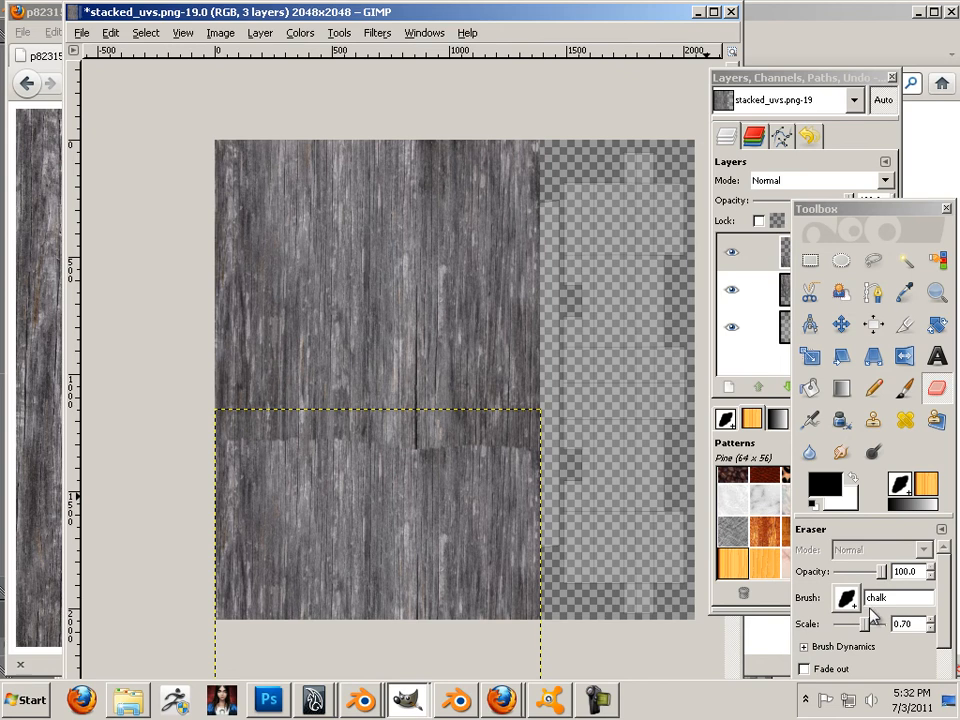
left_click(852, 600)
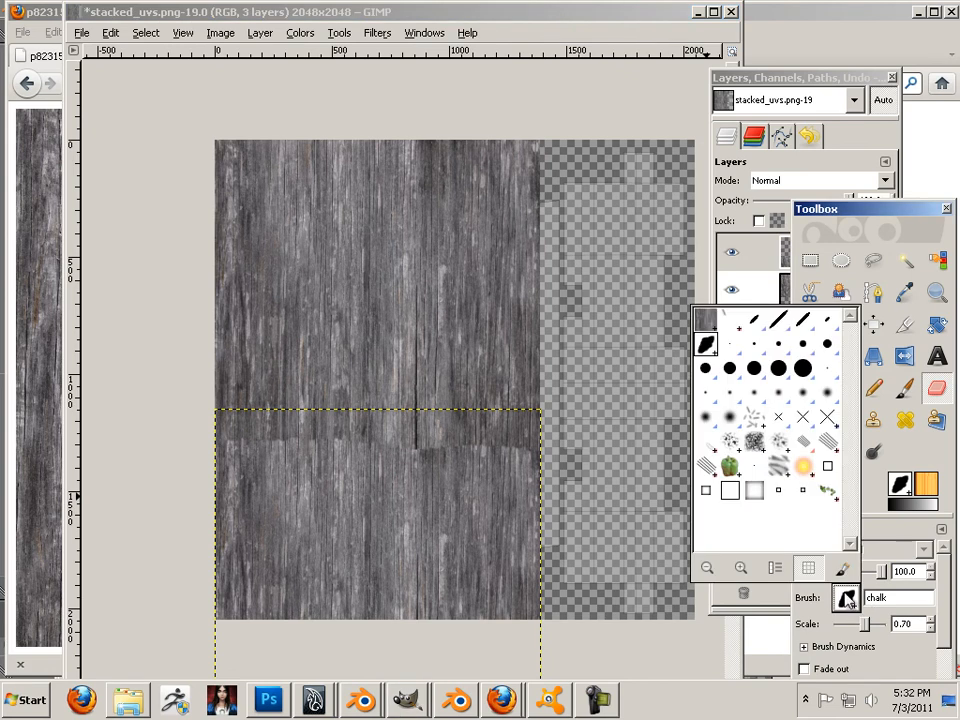
double_click(757, 453)
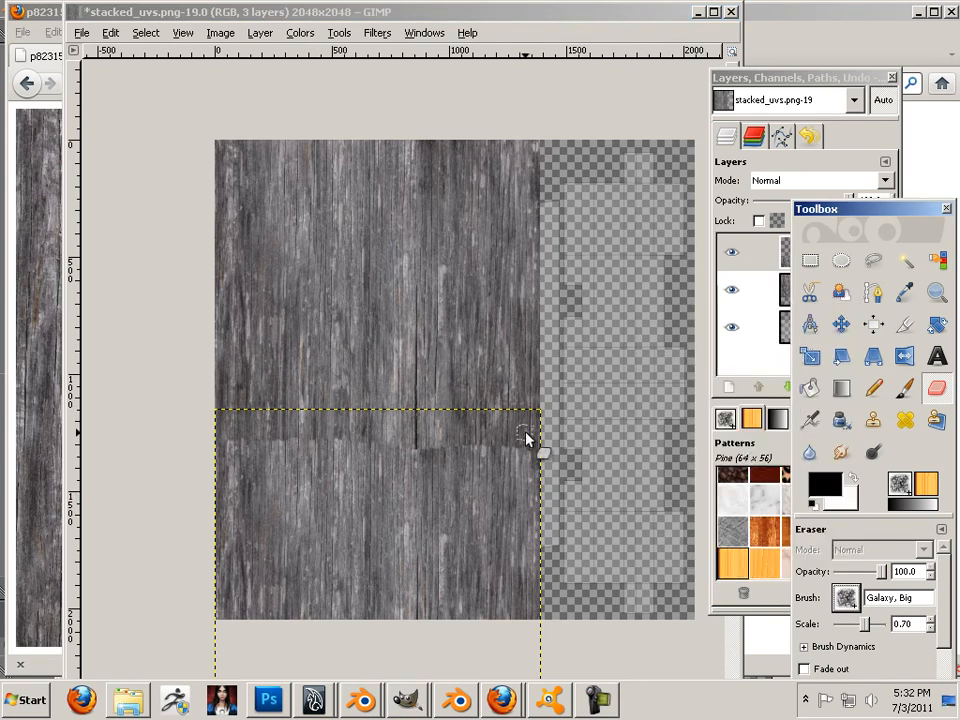
key("bracketright")
key("bracketright")
key("bracketright")
key("bracketright")
key("bracketright")
key("bracketright")
key("bracketright")
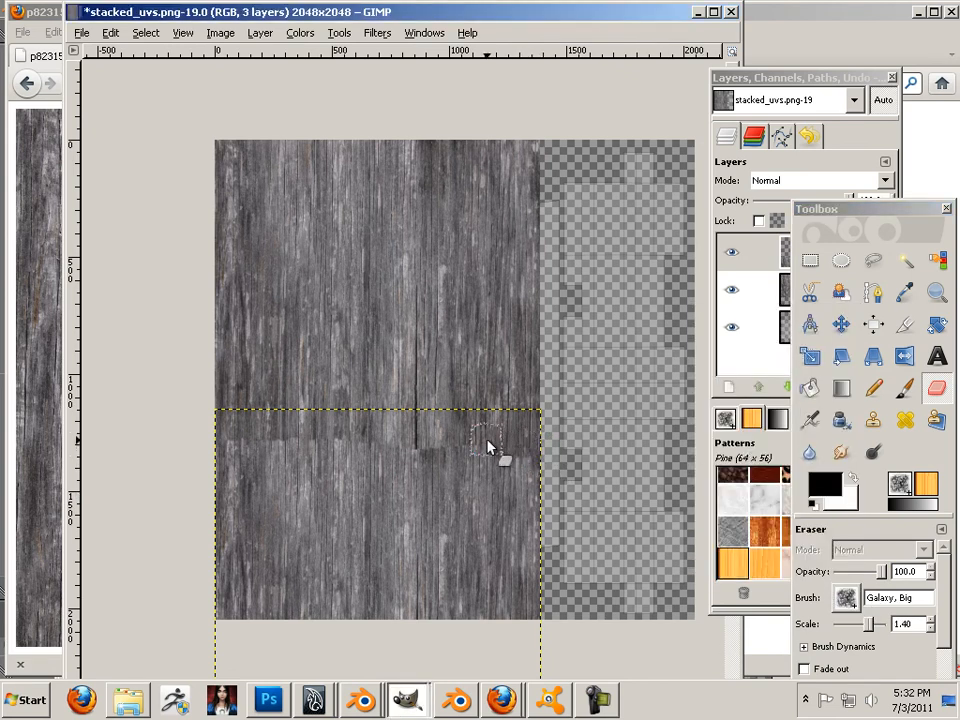
mouse_move(428, 440)
left_mouse_down()
mouse_move(329, 429)
mouse_move(220, 436)
left_mouse_up()
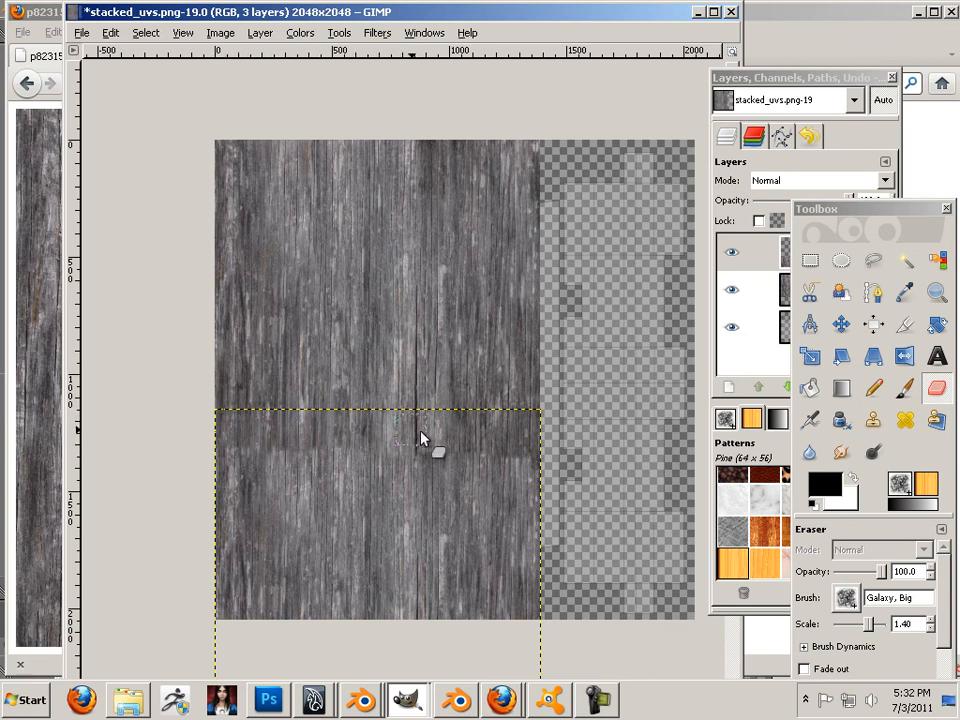
left_click_drag(468, 450, 534, 455)
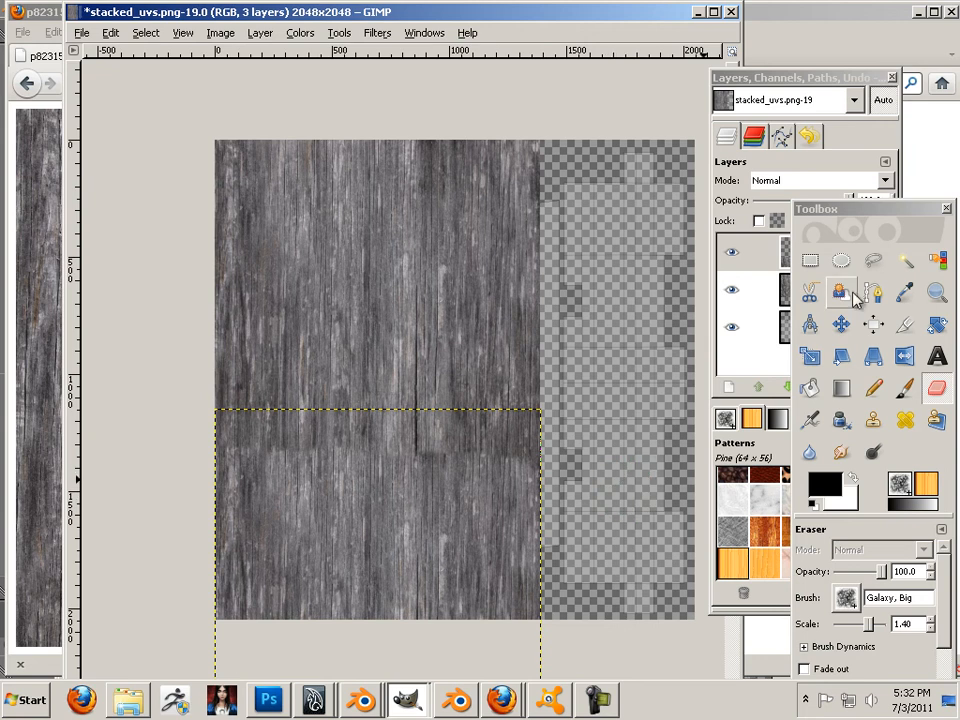
Step: Nudge the lower wood layer up and right so its grain lines up
left_click(852, 333)
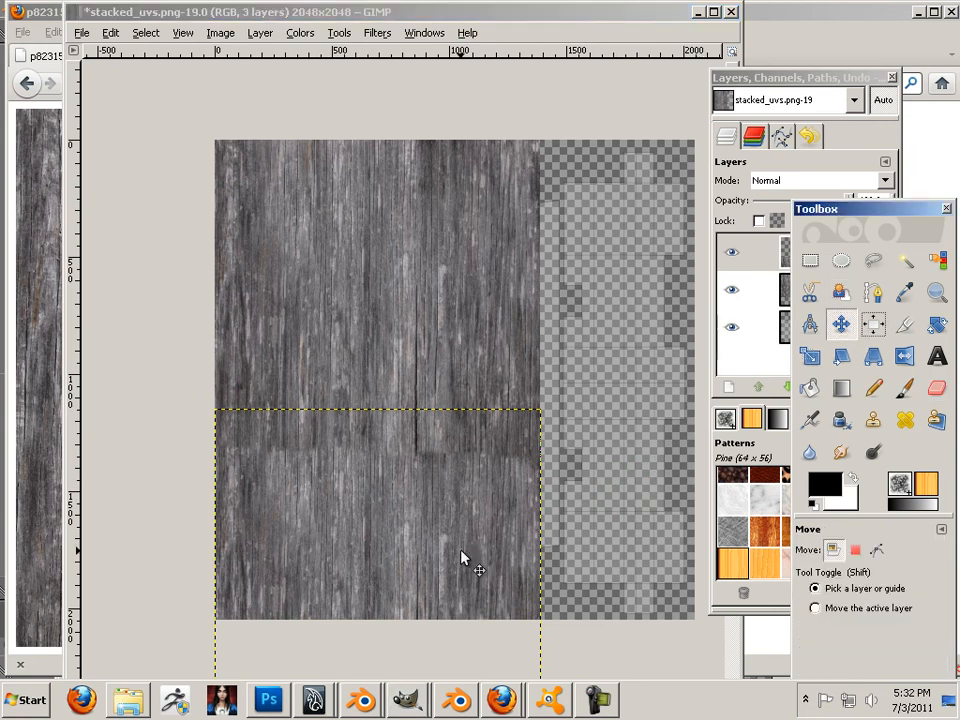
mouse_move(461, 561)
left_mouse_down()
mouse_move(471, 557)
mouse_move(458, 548)
left_mouse_up()
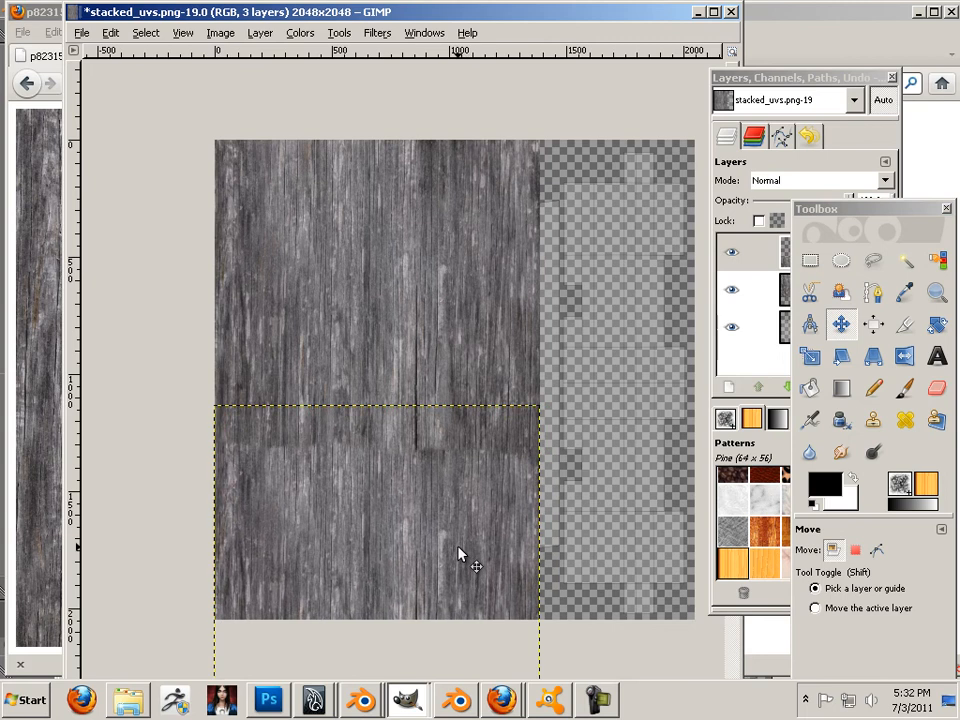
key("Up")
key("Up")
key("Up")
key("Up")
key("Up")
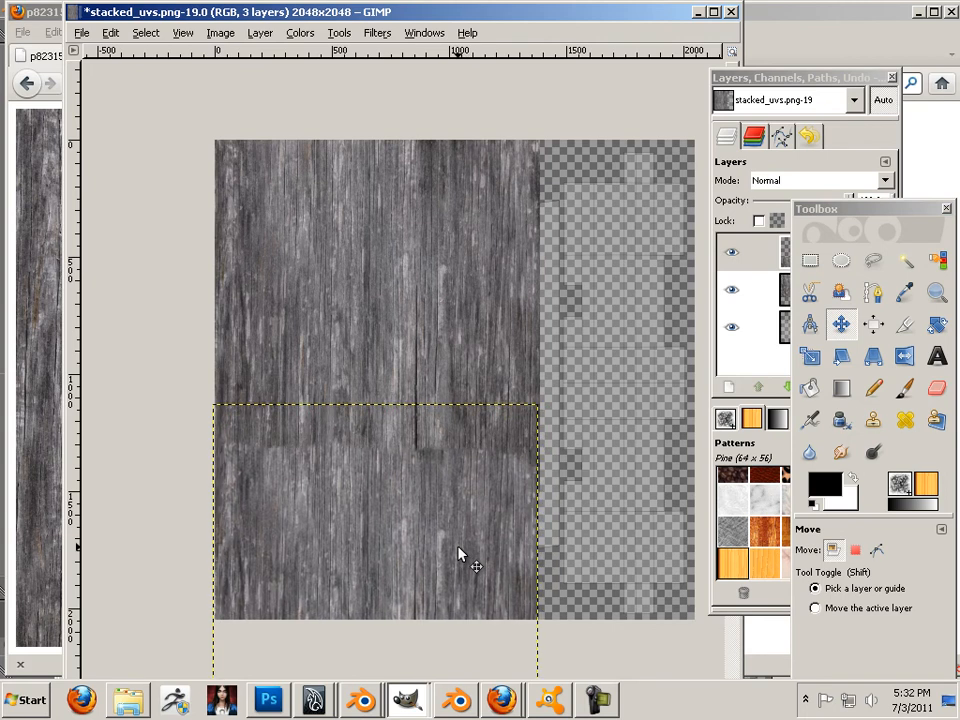
key("Right")
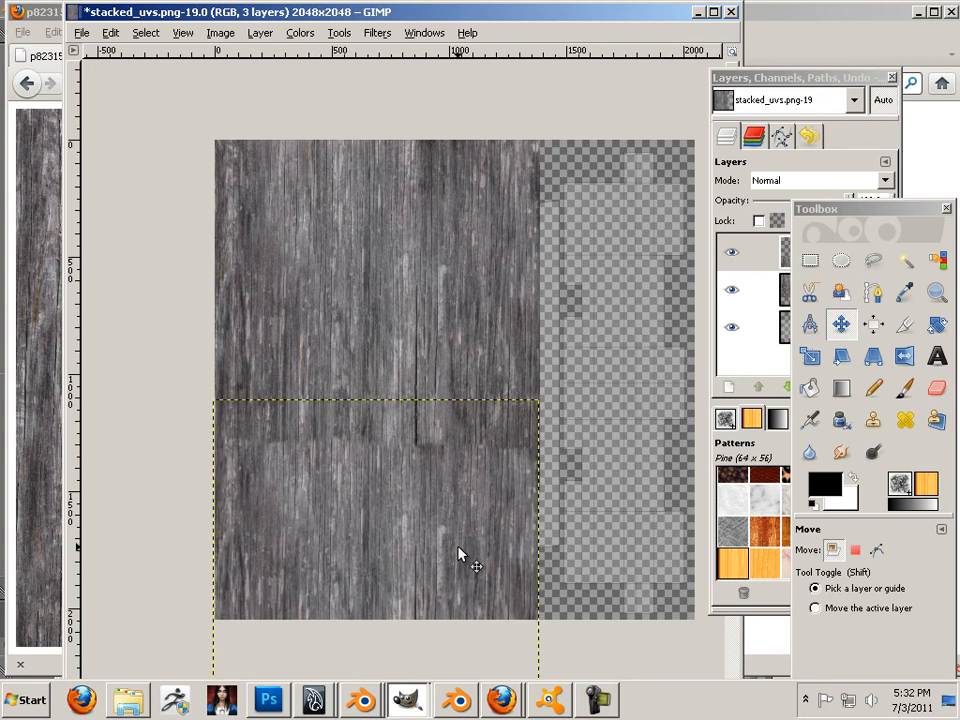
key("Up")
key("Up")
key("Up")
key("Up")
key("Up")
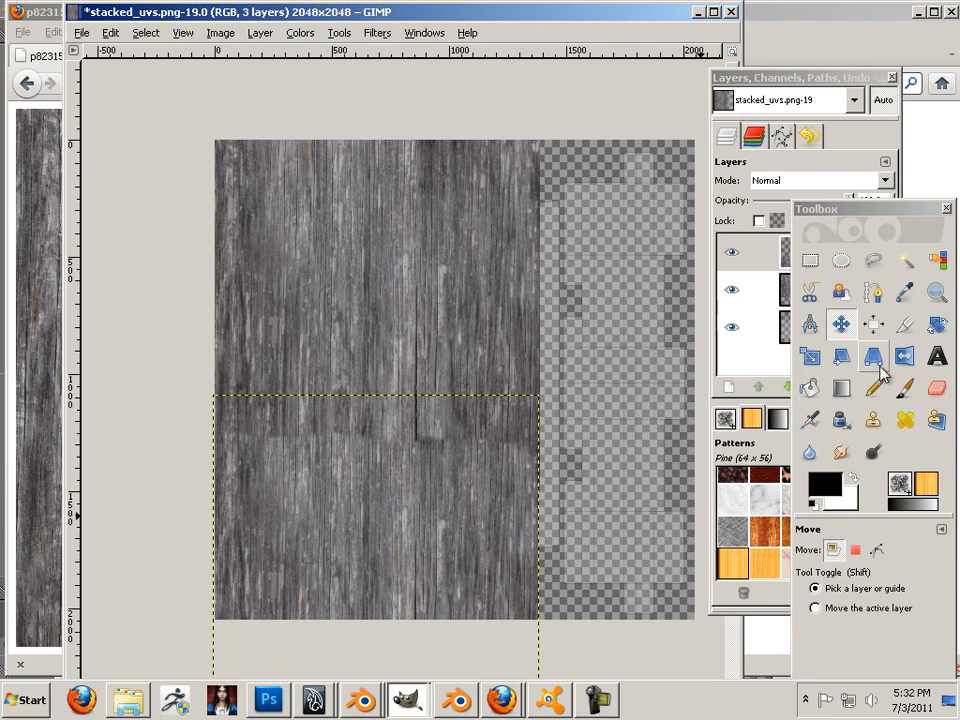
Step: Return to the eraser and resize the Galaxy, Big brush to scale 1.30
key("shift+e")
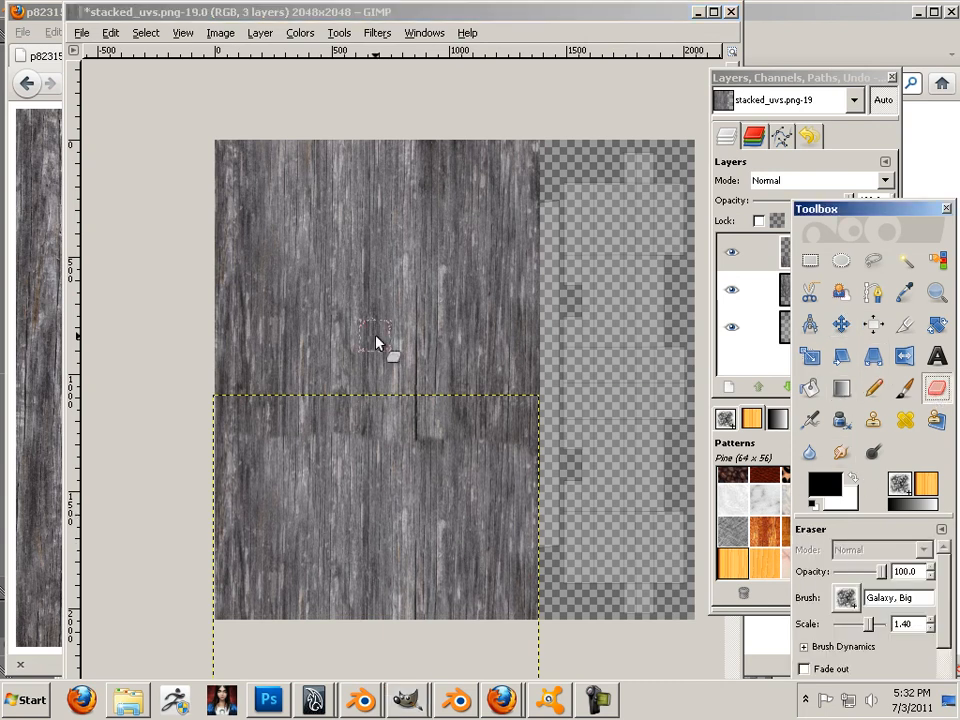
key("bracketright")
key("bracketright")
key("bracketright")
key("bracketright")
key("bracketright")
key("bracketright")
key("bracketright")
key("bracketright")
key("bracketright")
key("bracketright")
key("bracketright")
key("bracketright")
key("bracketright")
key("bracketright")
key("bracketright")
key("bracketright")
key("bracketright")
key("bracketright")
key("bracketright")
key("bracketright")
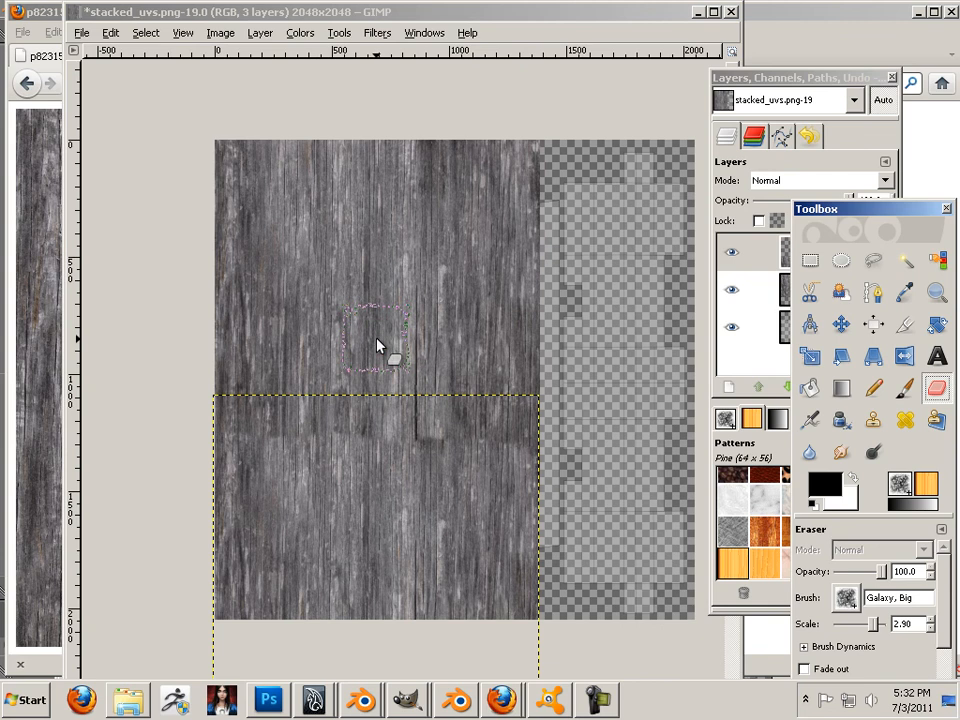
key("bracketright")
key("bracketright")
key("bracketright")
key("bracketright")
key("bracketright")
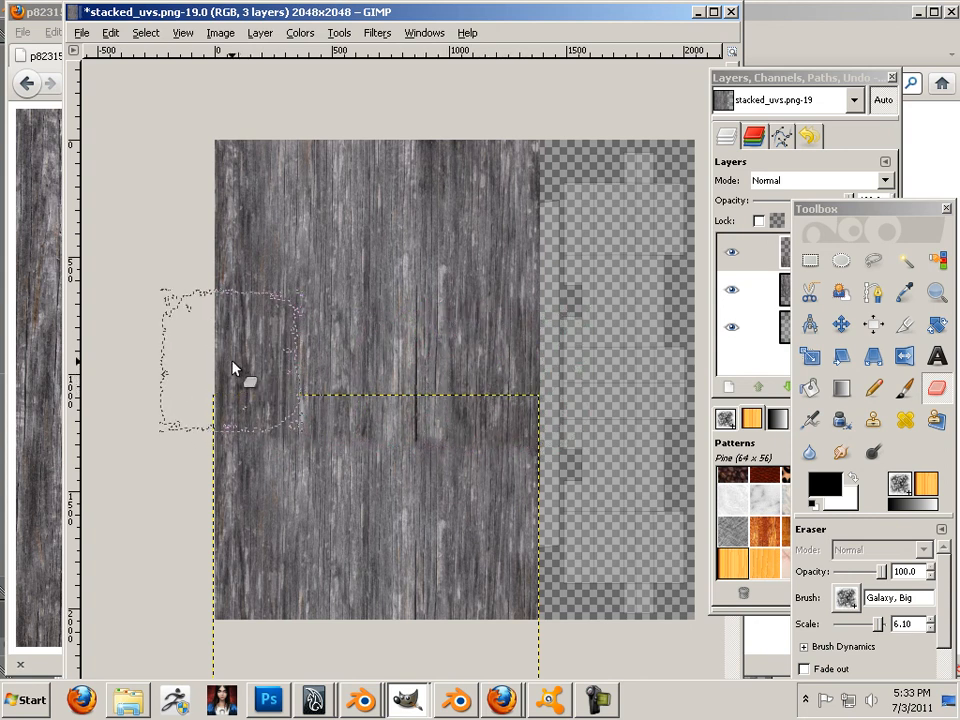
key("bracketleft")
key("bracketleft")
key("bracketleft")
key("bracketleft")
key("bracketleft")
key("bracketleft")
key("bracketleft")
key("bracketleft")
key("bracketleft")
key("bracketleft")
key("bracketleft")
key("bracketleft")
key("bracketleft")
key("bracketleft")
key("bracketleft")
key("bracketleft")
key("bracketleft")
key("bracketleft")
key("bracketleft")
key("bracketleft")
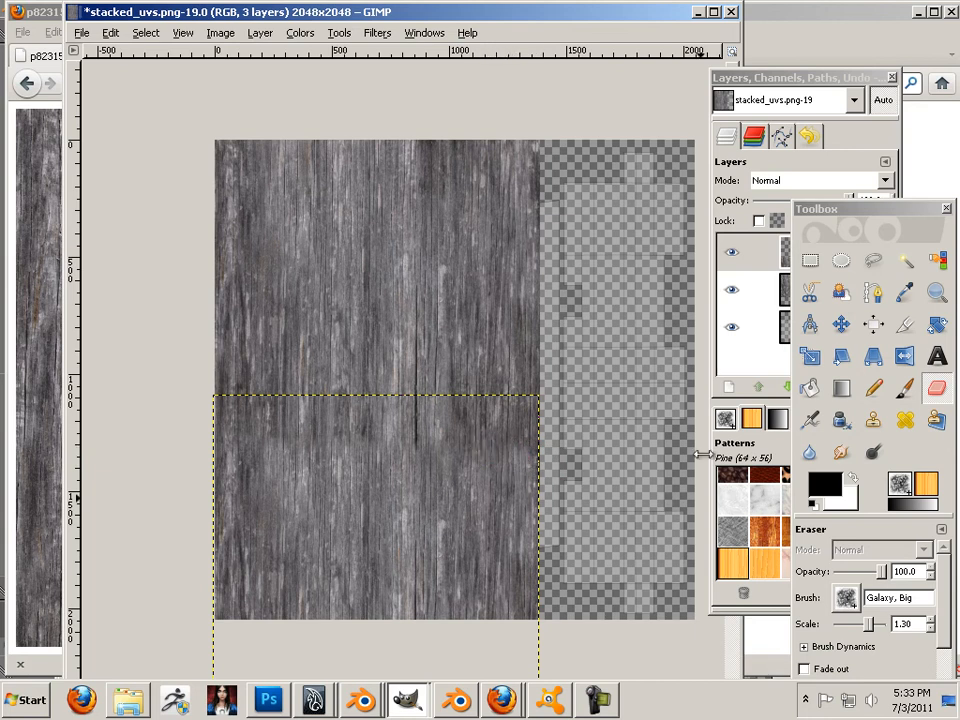
left_click_drag(856, 212, 870, 424)
left_click(822, 258)
left_click(220, 33)
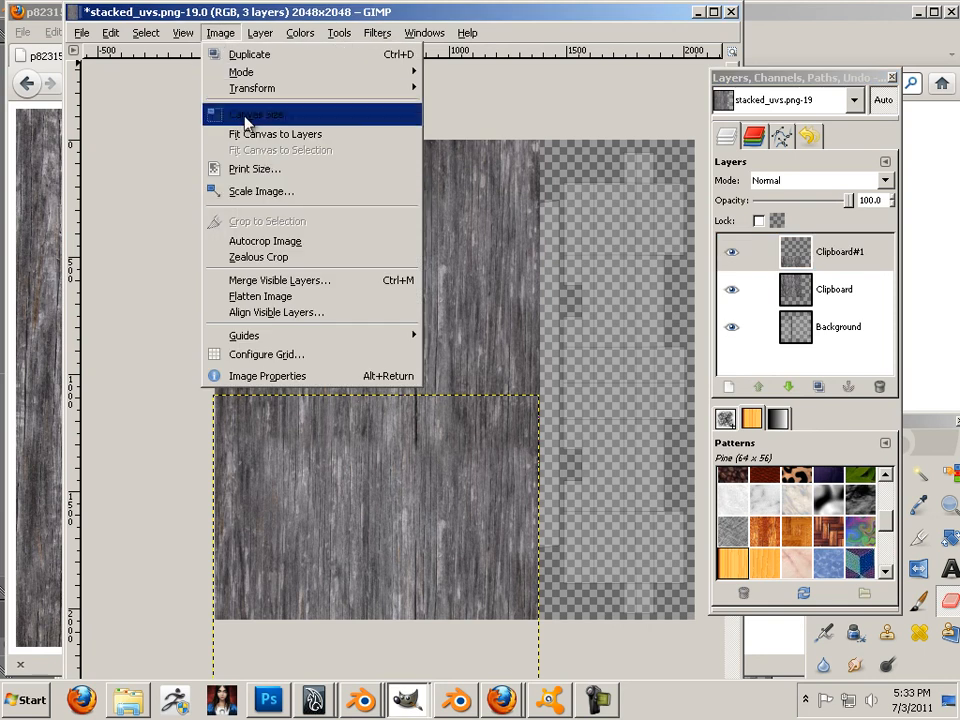
Step: Merge the pasted wood layer down into the layer below
mouse_move(245, 97)
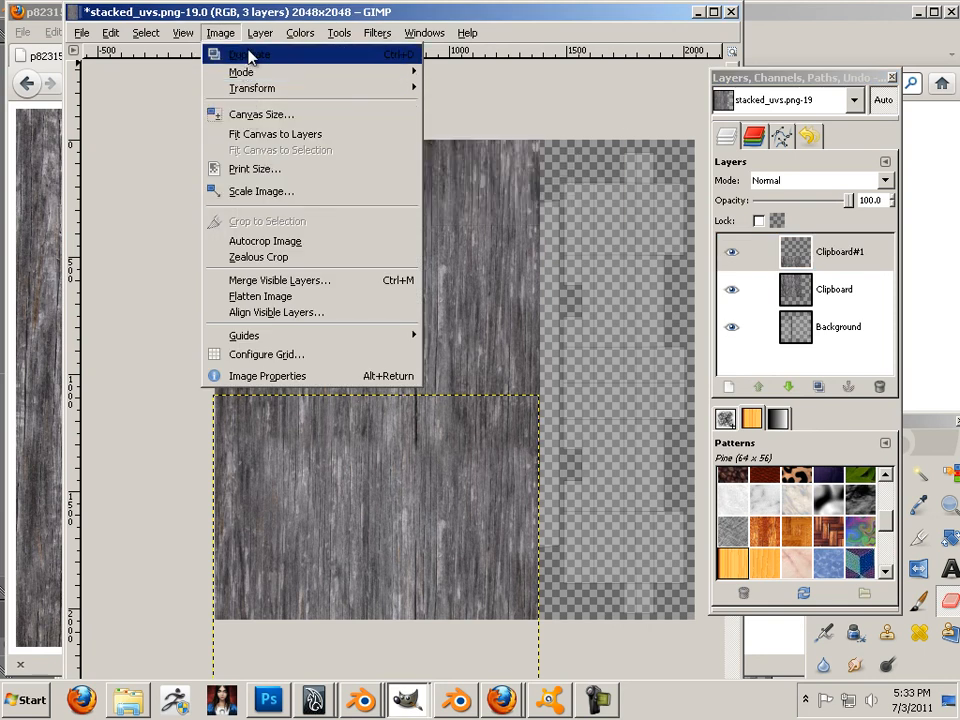
mouse_move(260, 33)
left_click(288, 128)
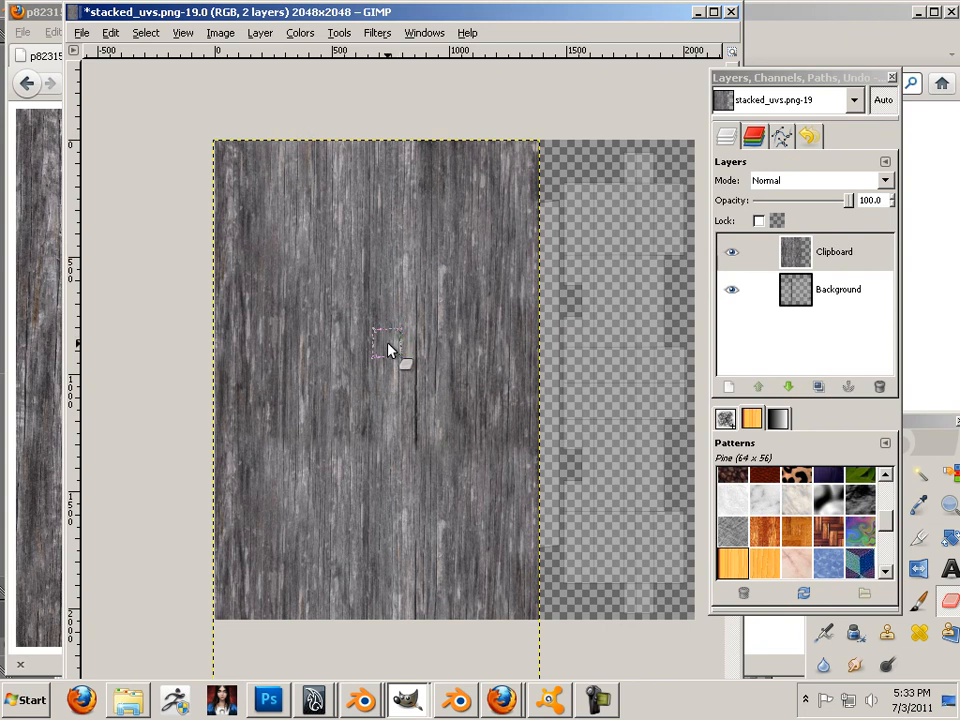
Step: Copy the merged wood and paste it as a new layer, Clipboard#1
left_click(109, 33)
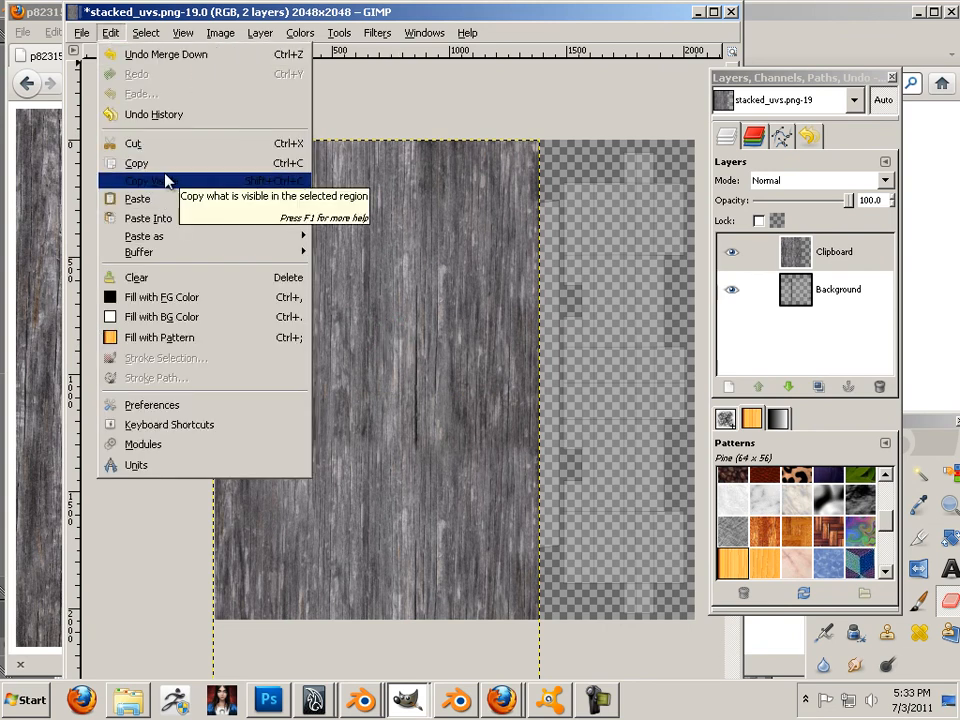
left_click(166, 171)
left_click(108, 32)
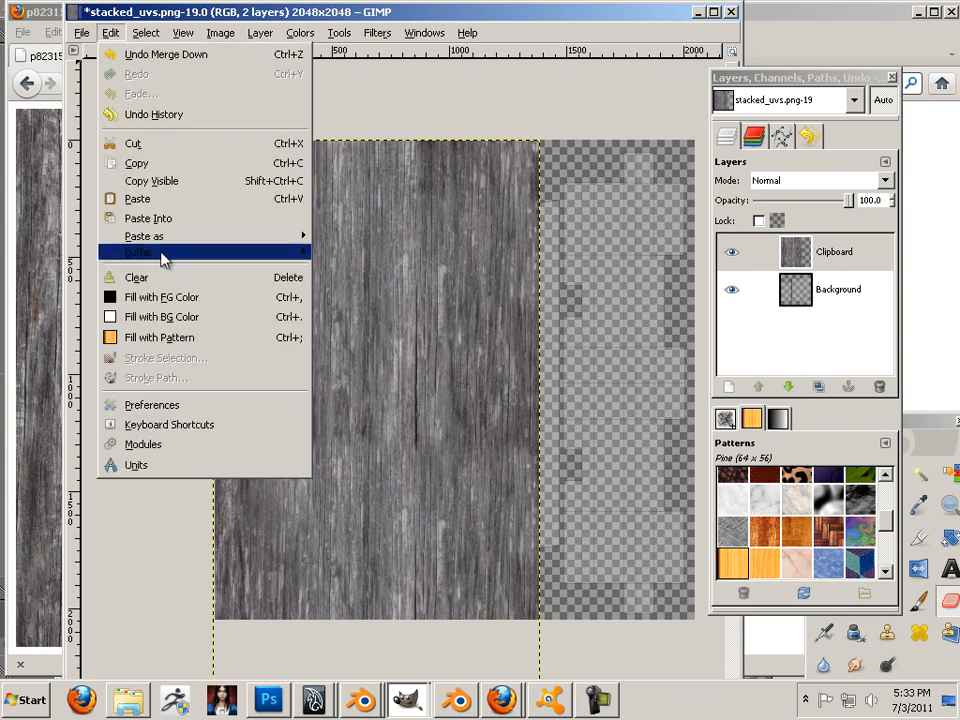
mouse_move(166, 240)
left_click(380, 253)
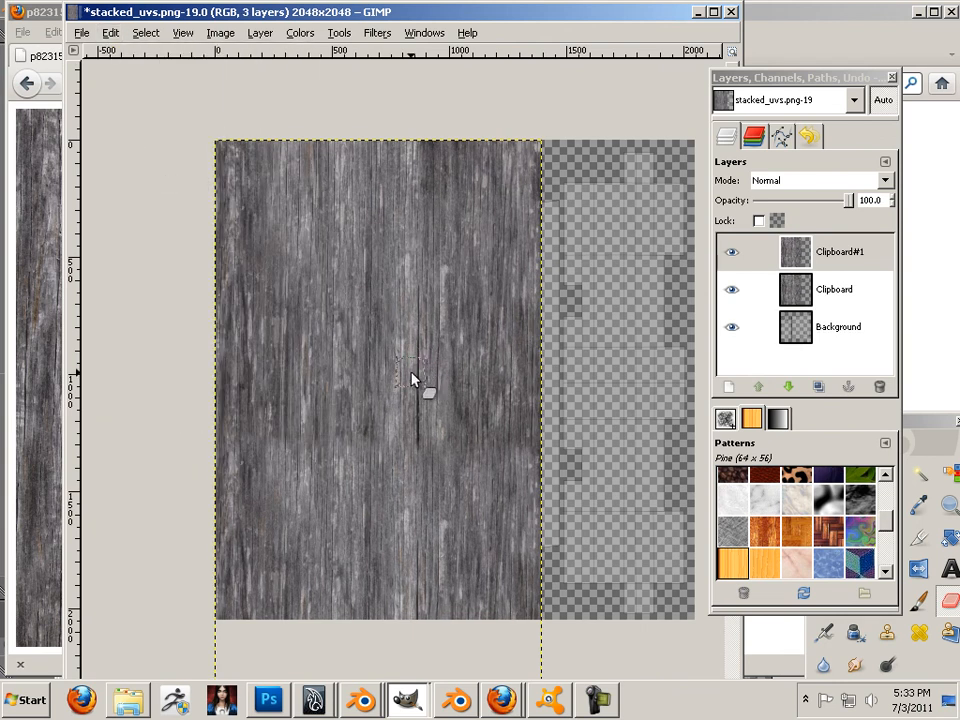
Step: Slide Clipboard#1 right to cover the empty right side of the canvas
left_click_drag(935, 421, 773, 194)
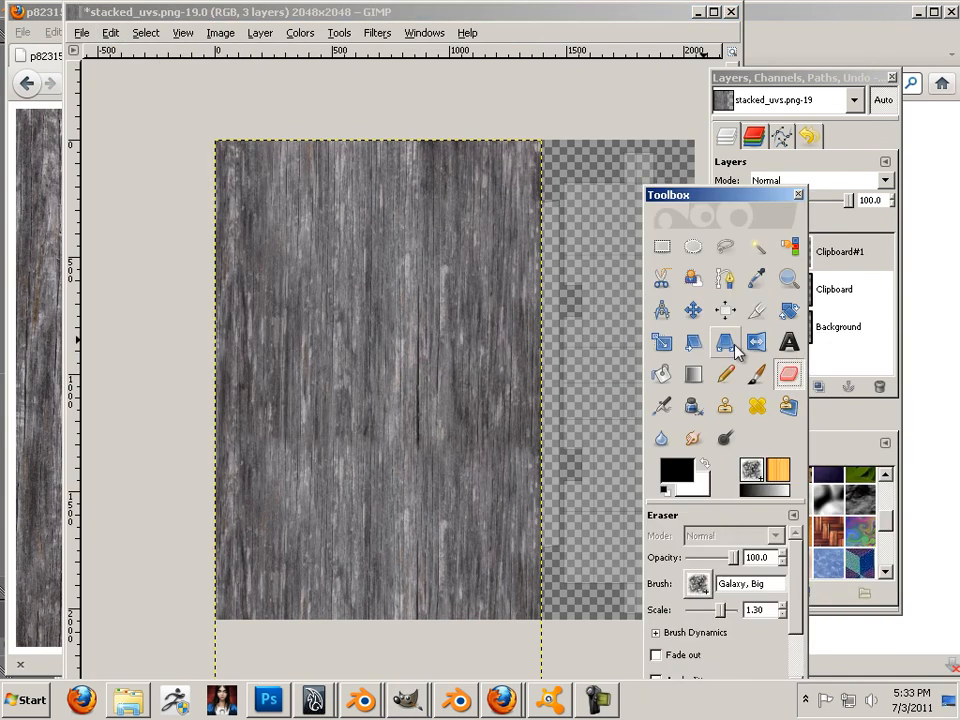
left_click(693, 311)
left_click_drag(426, 306, 606, 354)
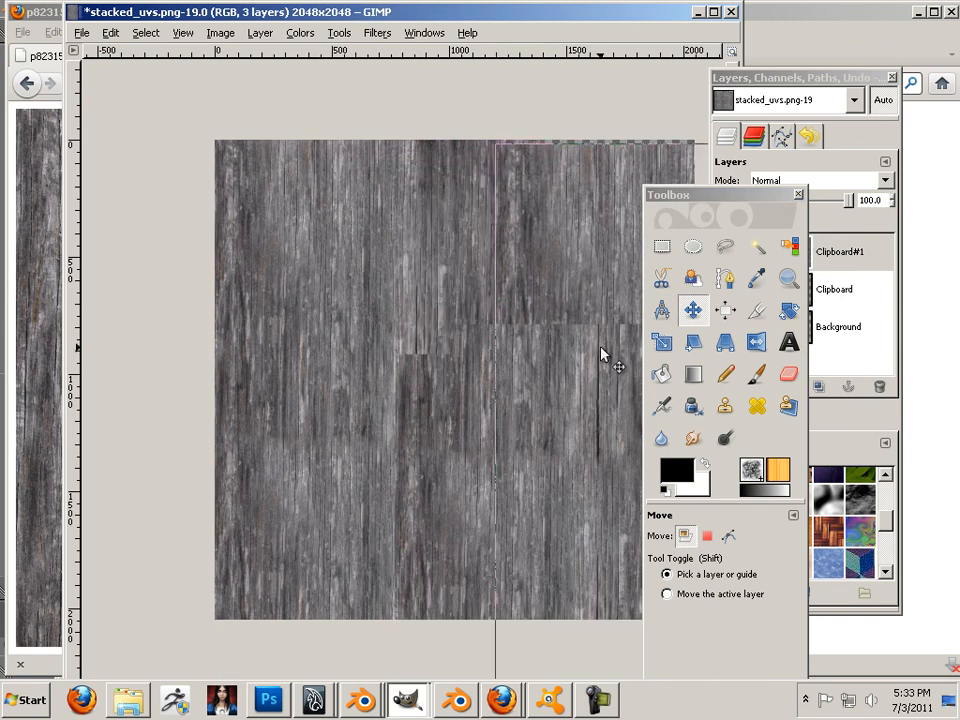
left_click_drag(715, 197, 773, 203)
left_click_drag(566, 249, 601, 244)
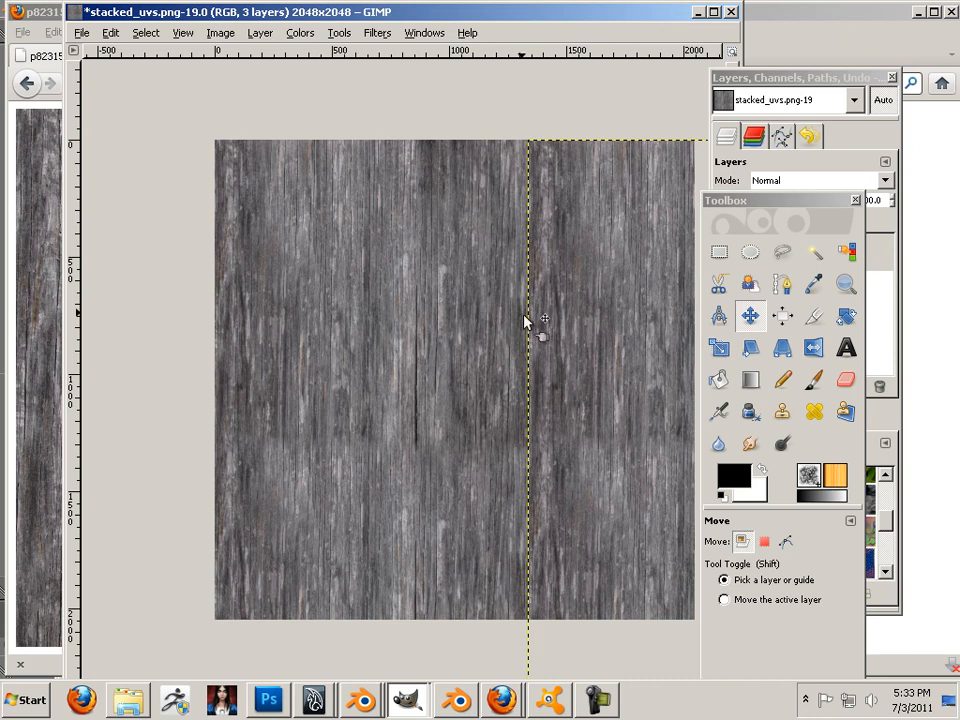
left_click_drag(580, 344, 561, 345)
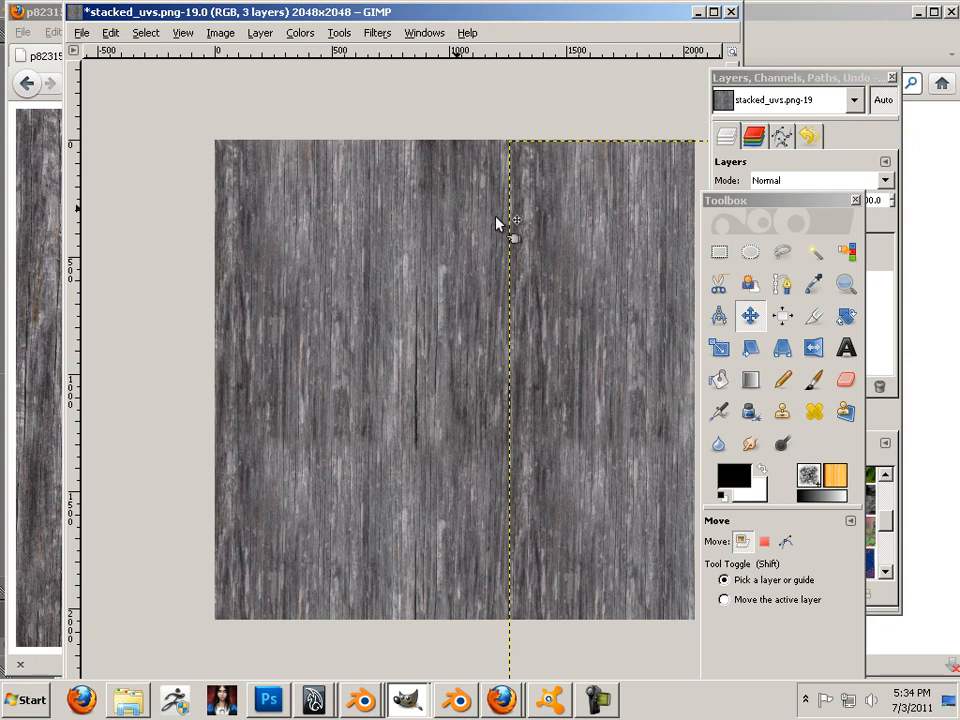
left_click_drag(782, 193, 761, 332)
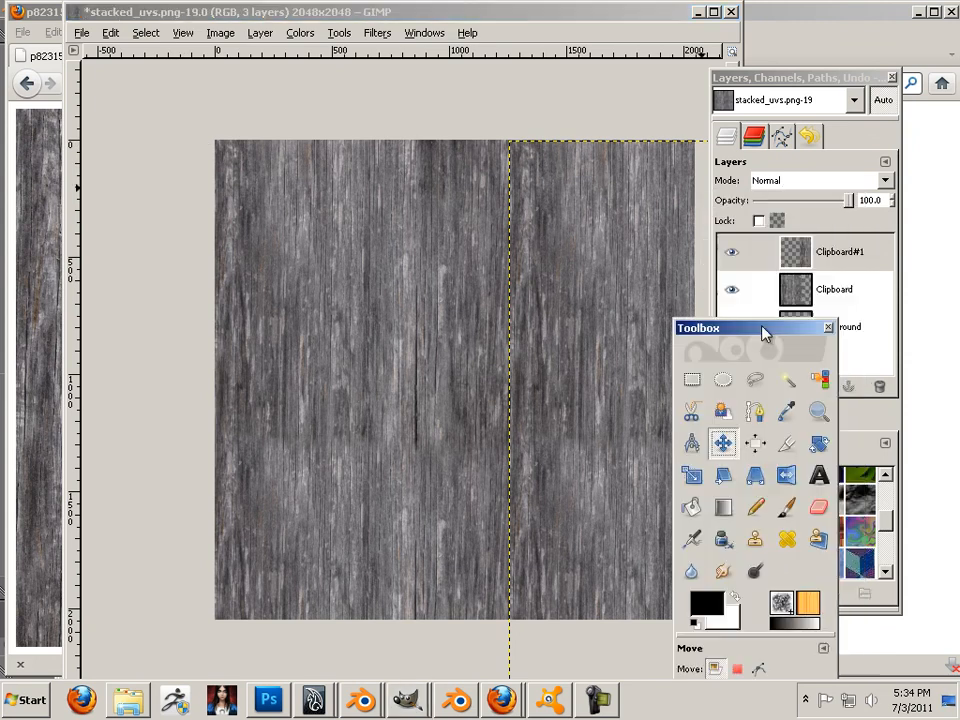
left_click(830, 252)
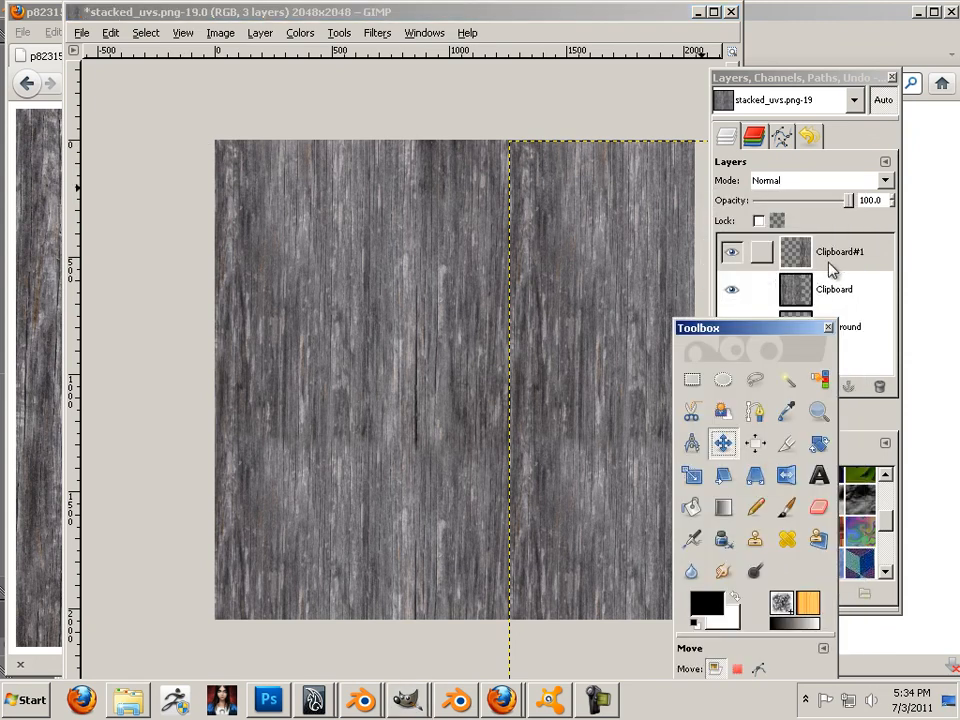
Step: Merge Clipboard#1 down into the Clipboard layer, leaving it above Background
left_click(220, 33)
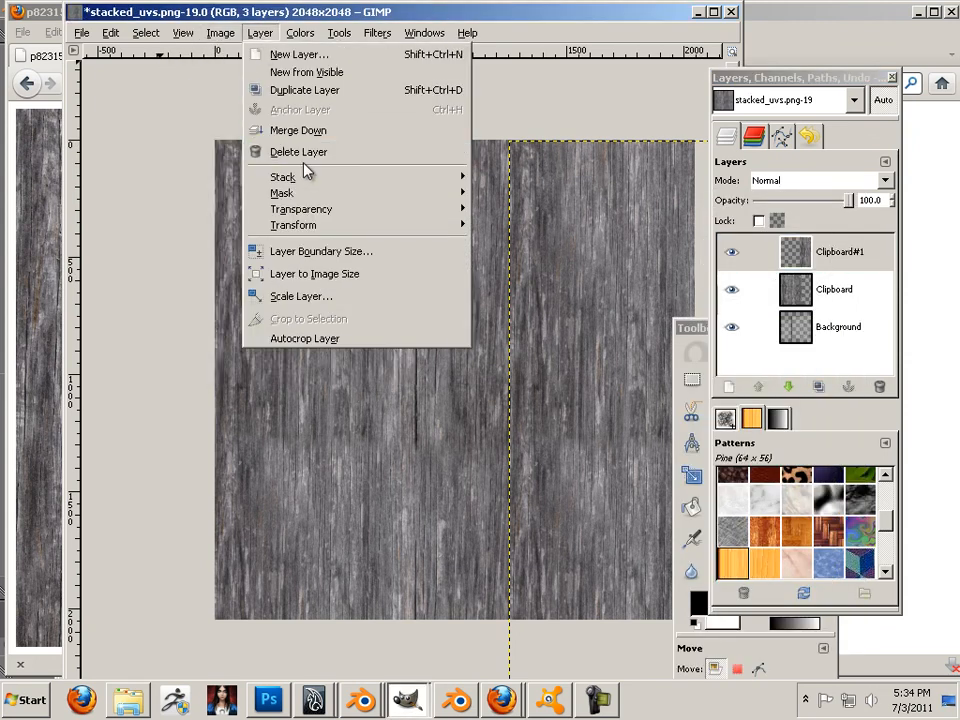
left_click(305, 130)
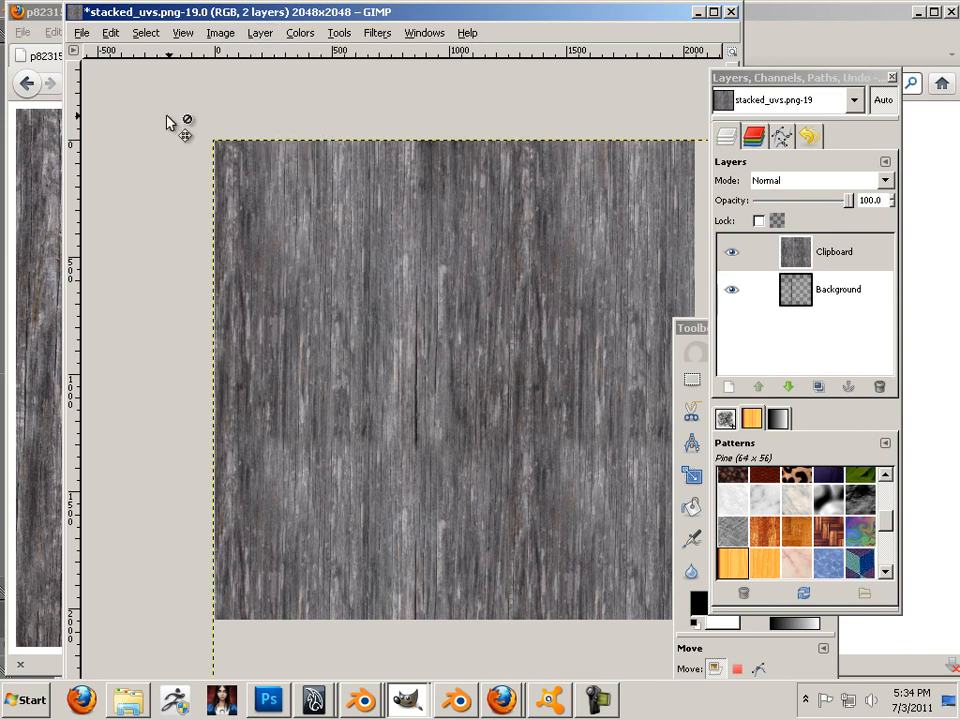
left_click(82, 34)
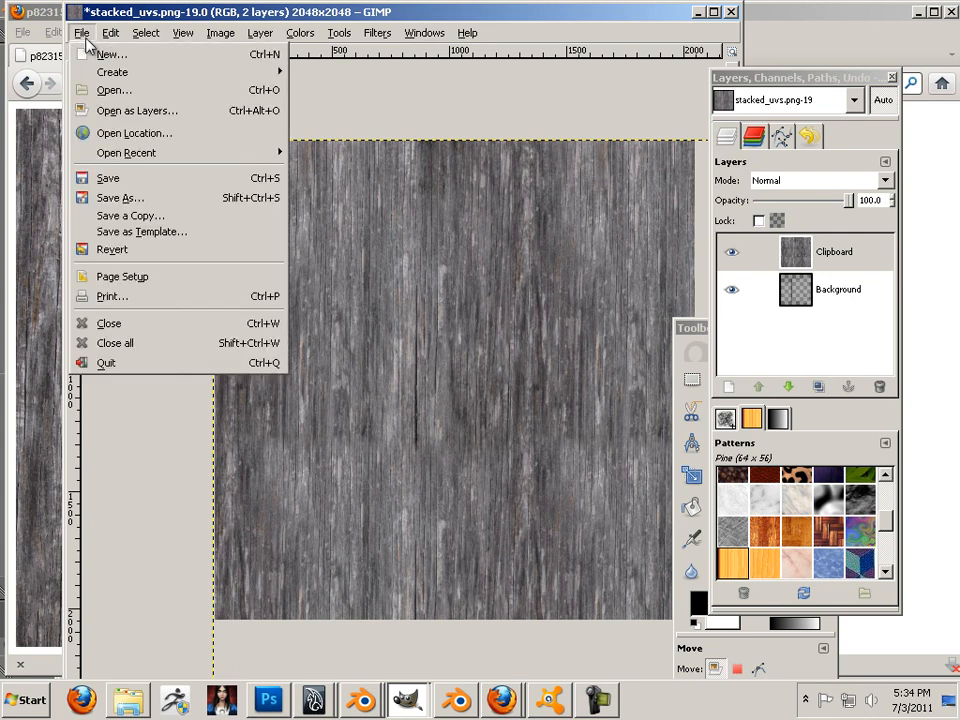
left_click(407, 285)
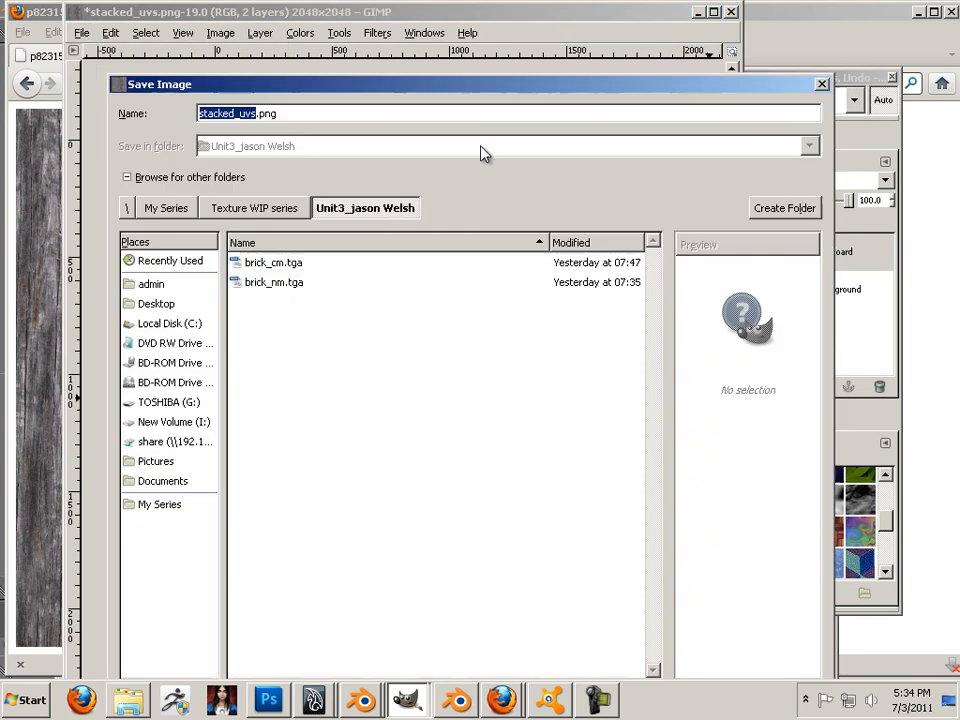
left_click(181, 441)
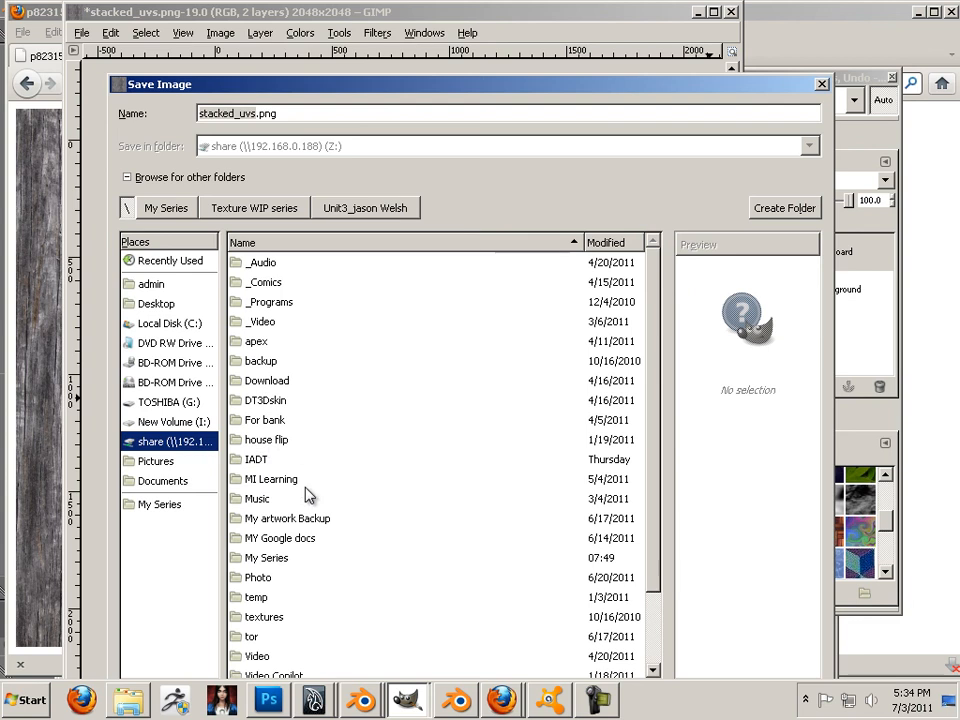
left_click(305, 624)
scroll(304, 510, "down", 1)
double_click(290, 495)
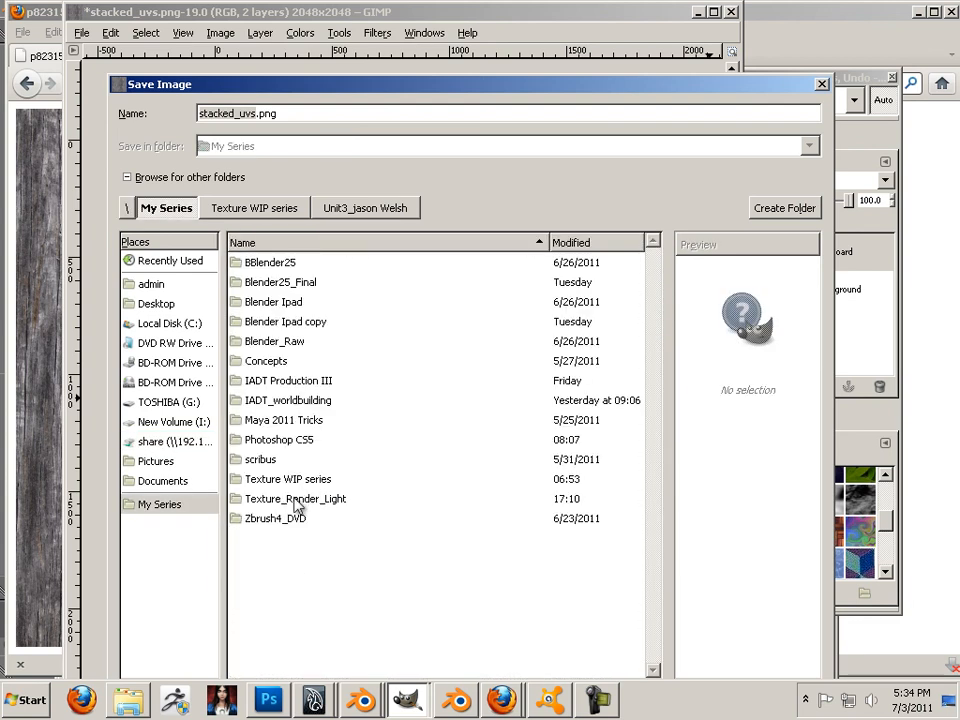
double_click(290, 480)
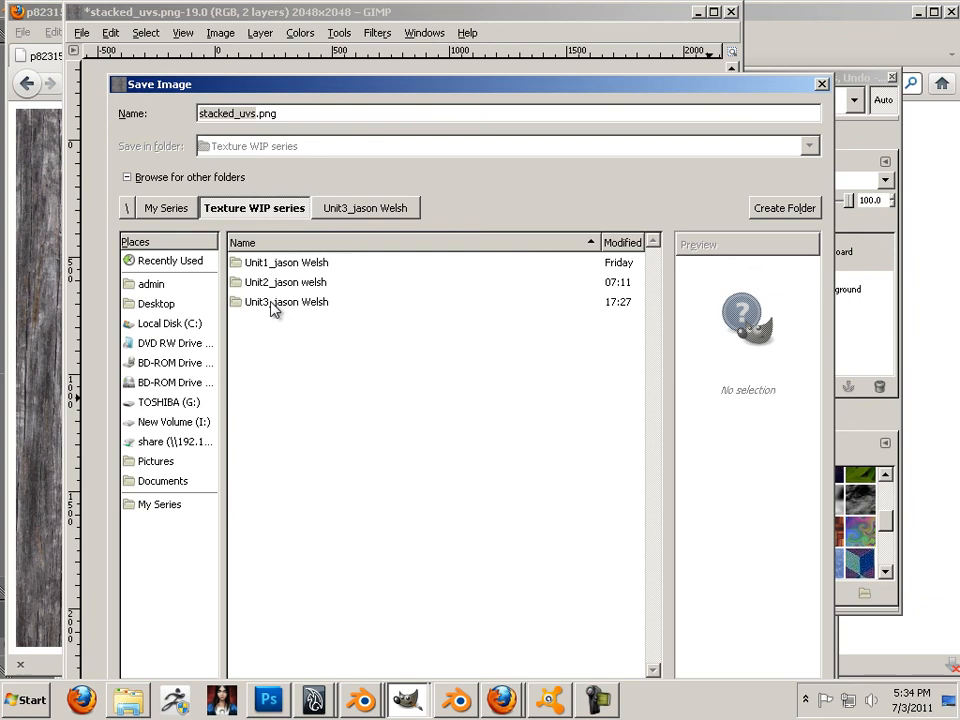
double_click(295, 304)
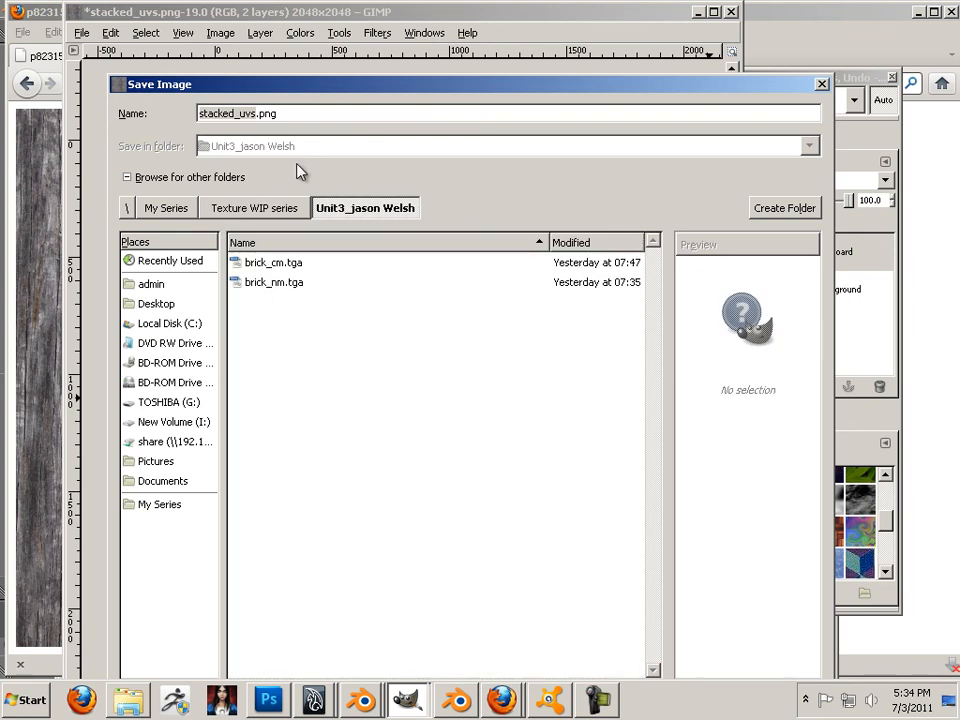
left_click_drag(322, 95, 314, 23)
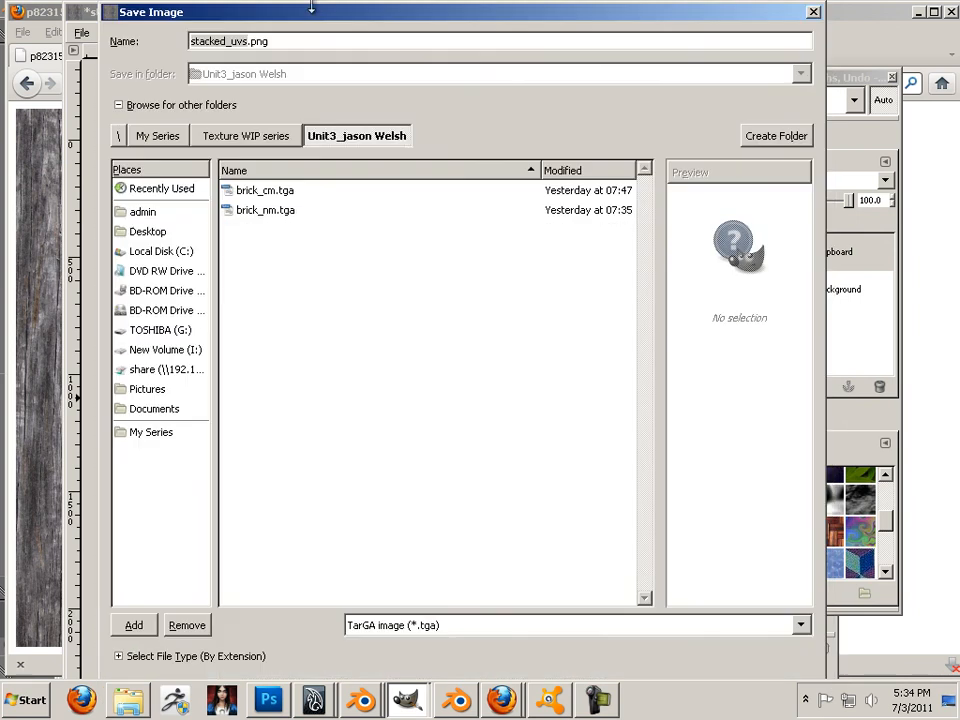
left_click(424, 632)
left_click(428, 630)
left_click_drag(270, 18, 959, 67)
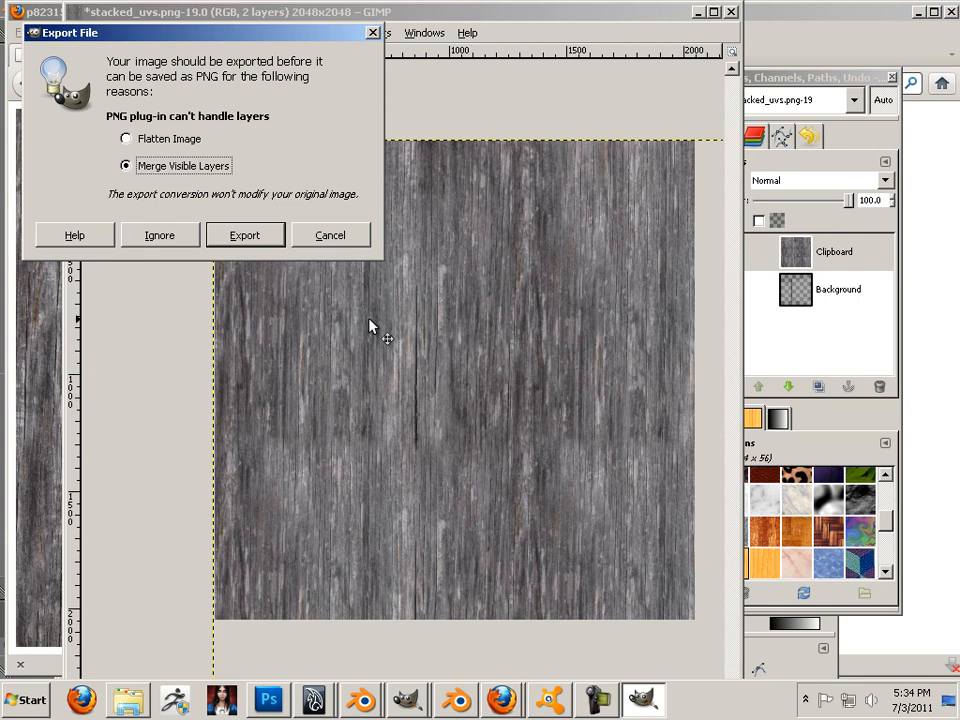
left_click(240, 236)
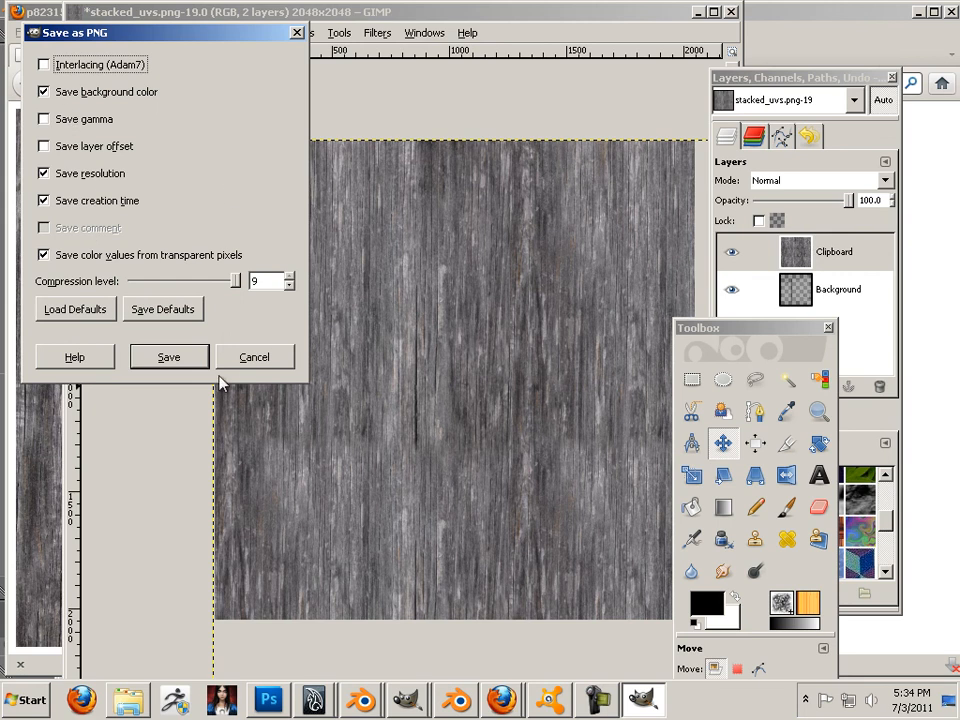
left_click(245, 360)
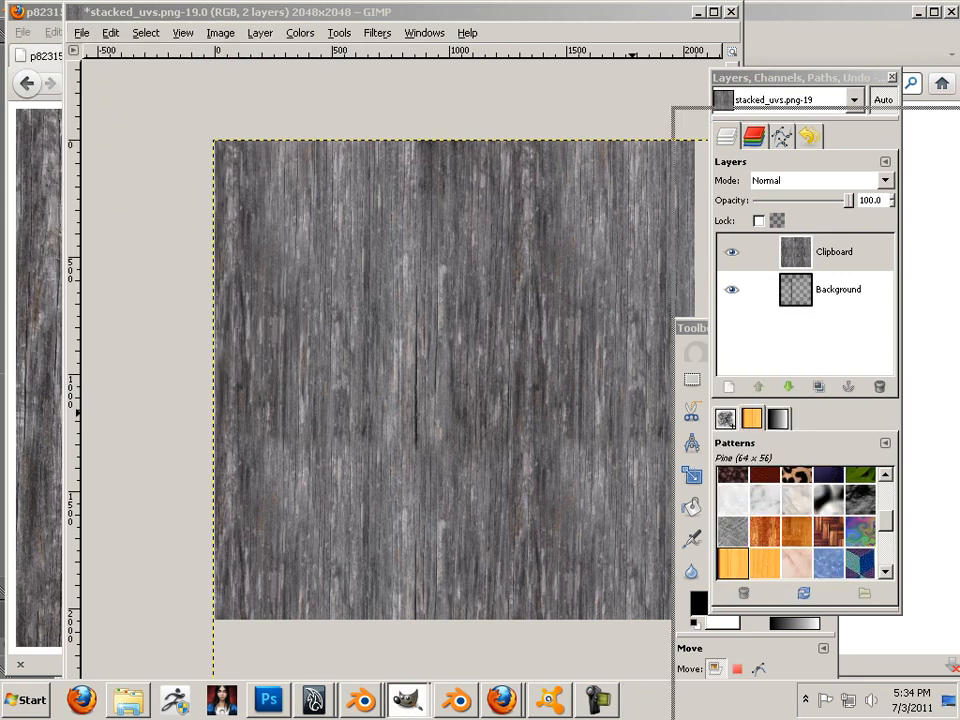
Step: Save as stacked_uvs.tga with visible layers merged, RLE compression and bottom-left origin
key("ctrl+shift+s")
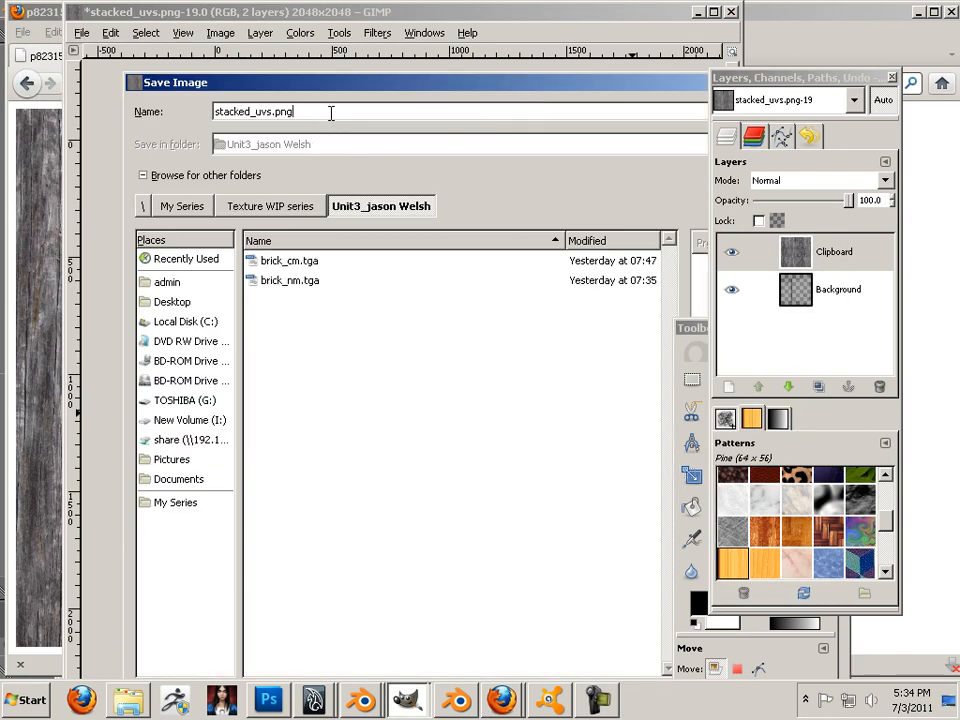
key("BackSpace")
key("BackSpace")
type("tga")
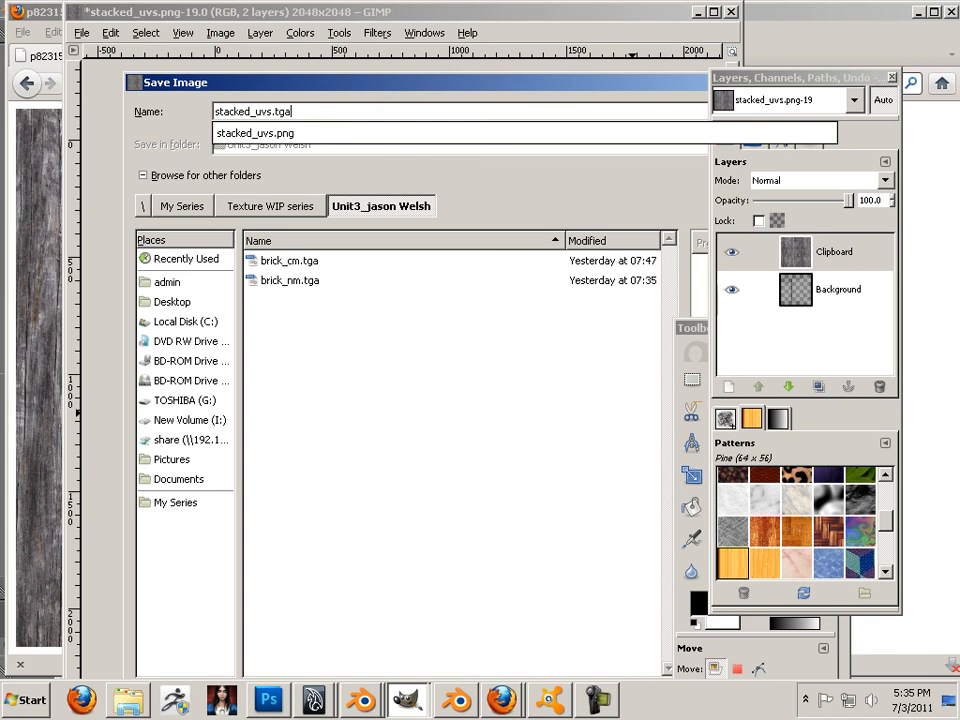
left_click(359, 31)
key("Return")
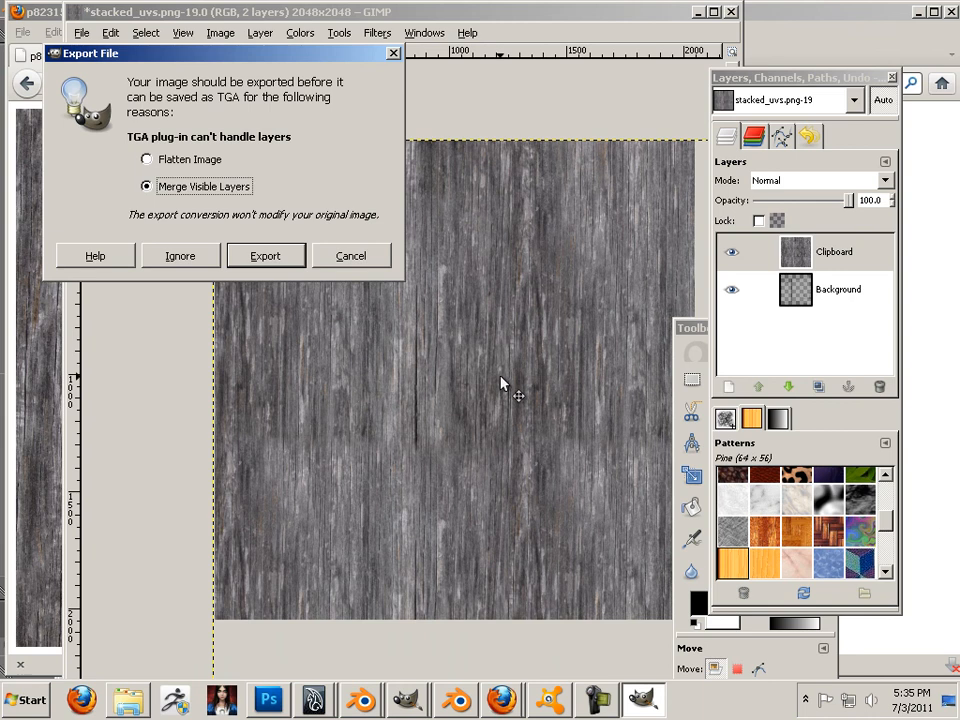
left_click(252, 258)
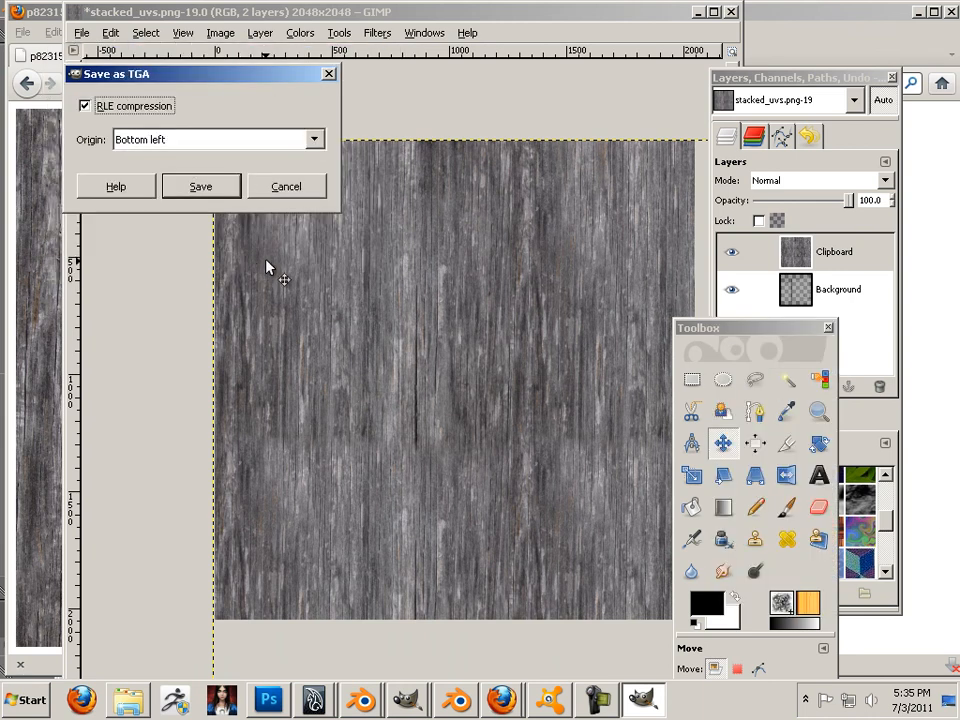
left_click(172, 186)
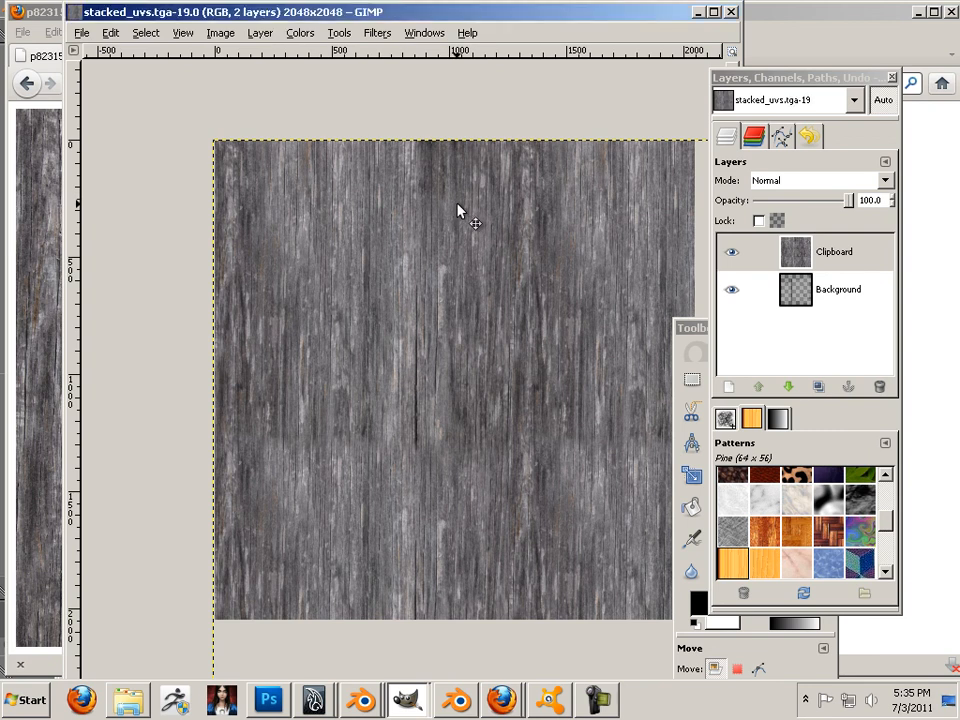
left_click_drag(195, 10, 298, 150)
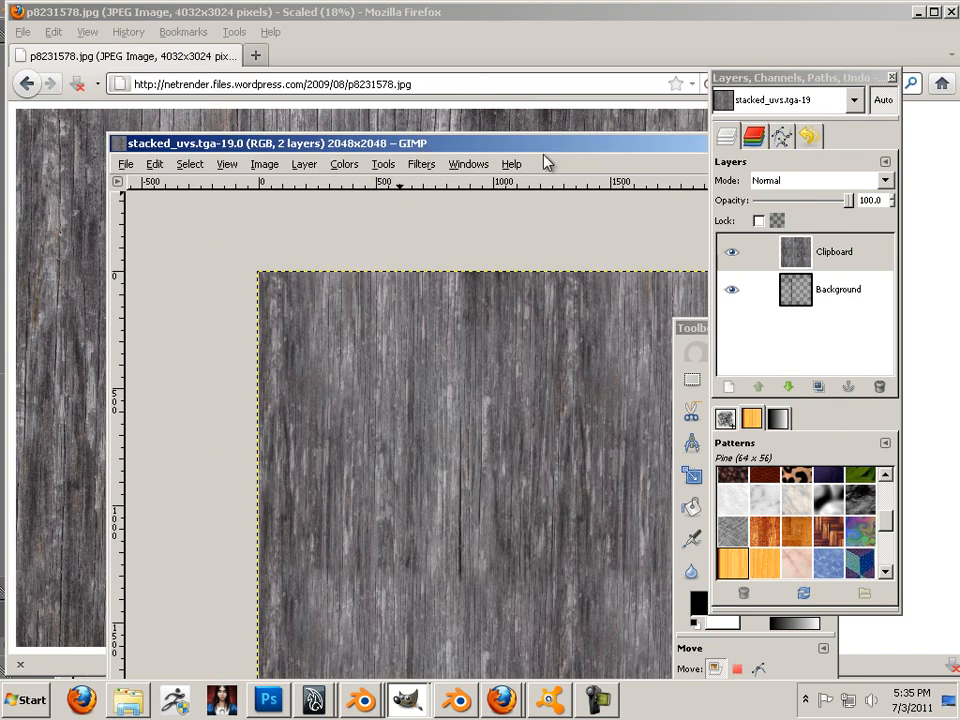